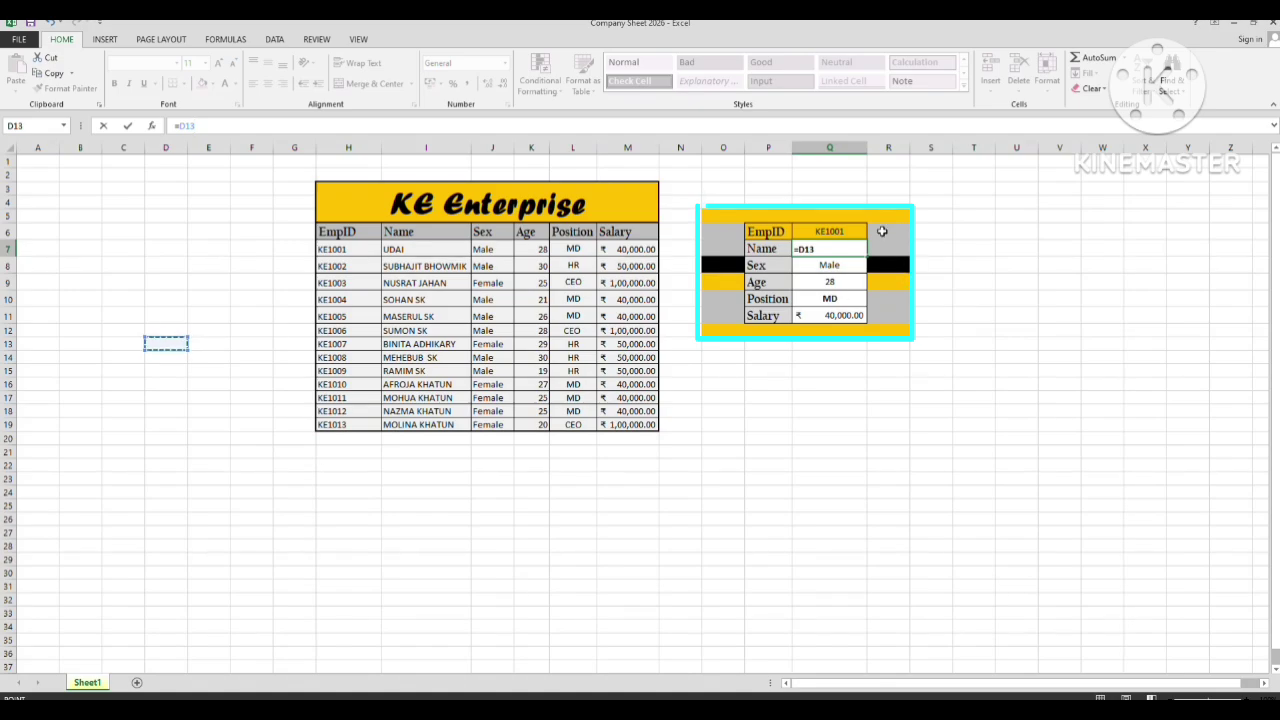
pyautogui.click(1111, 354)
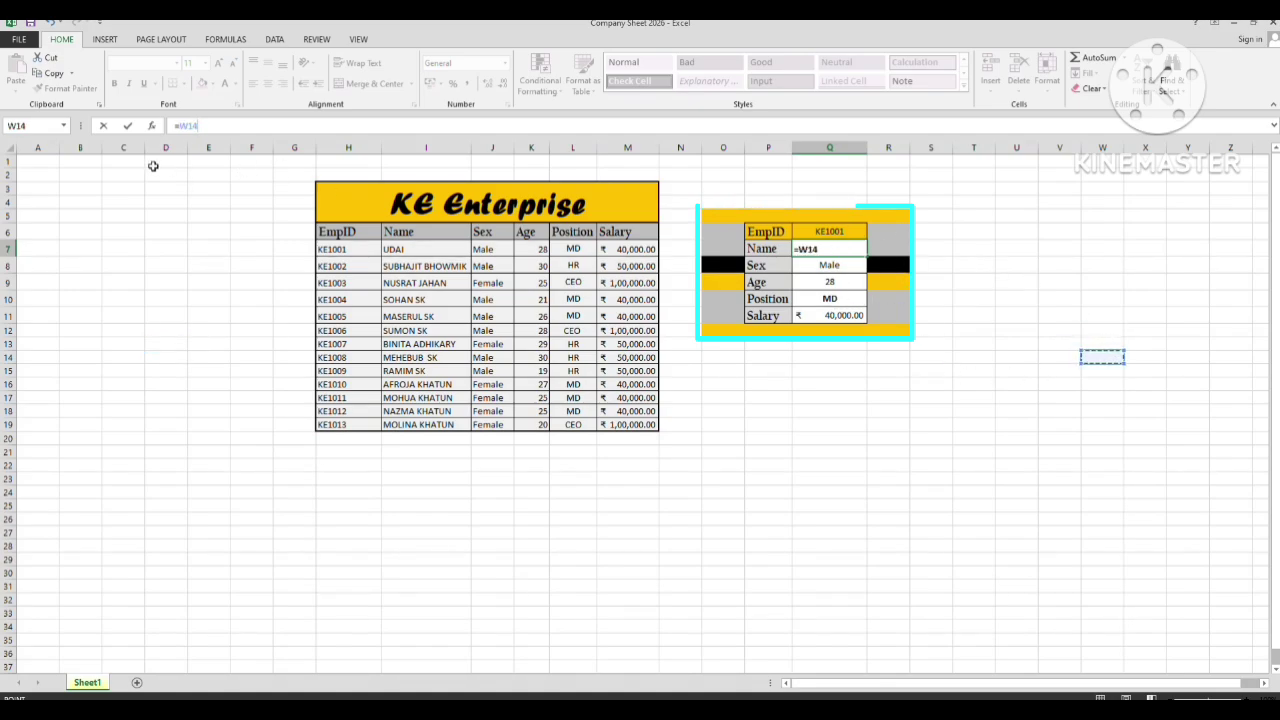
pyautogui.press('BackSpace')
pyautogui.press('BackSpace')
pyautogui.press('Escape')
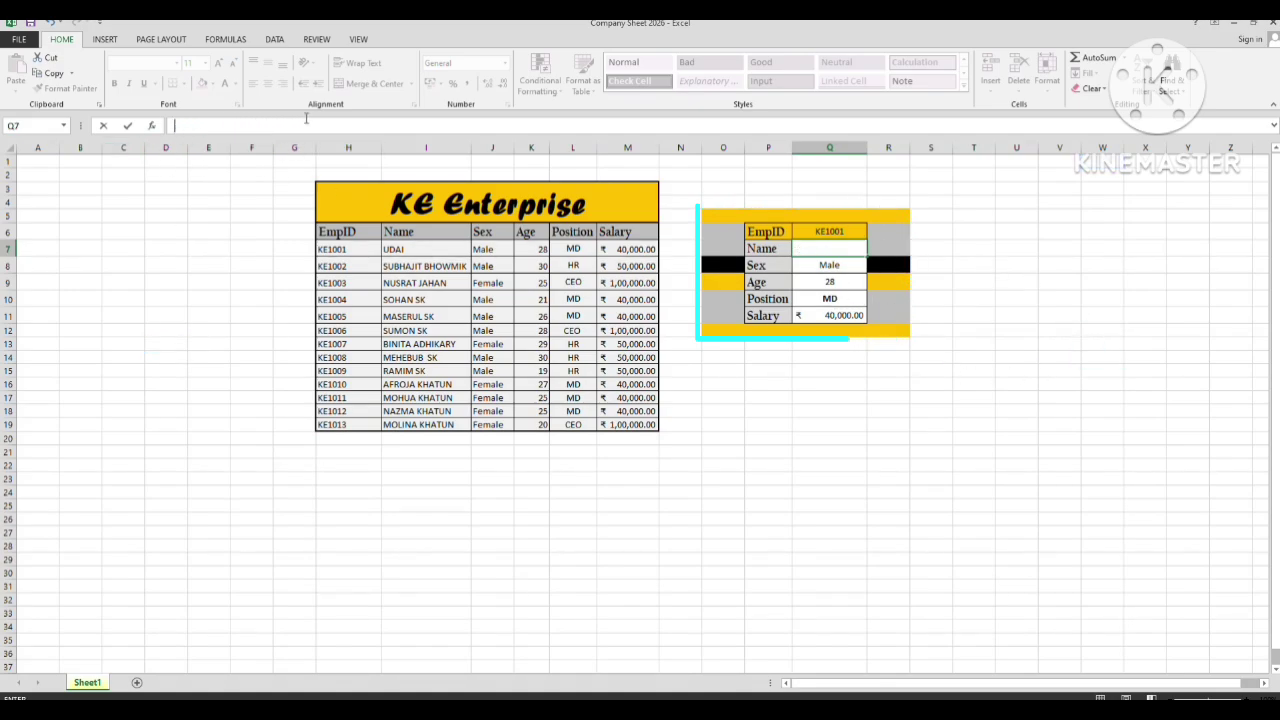
pyautogui.click(778, 533)
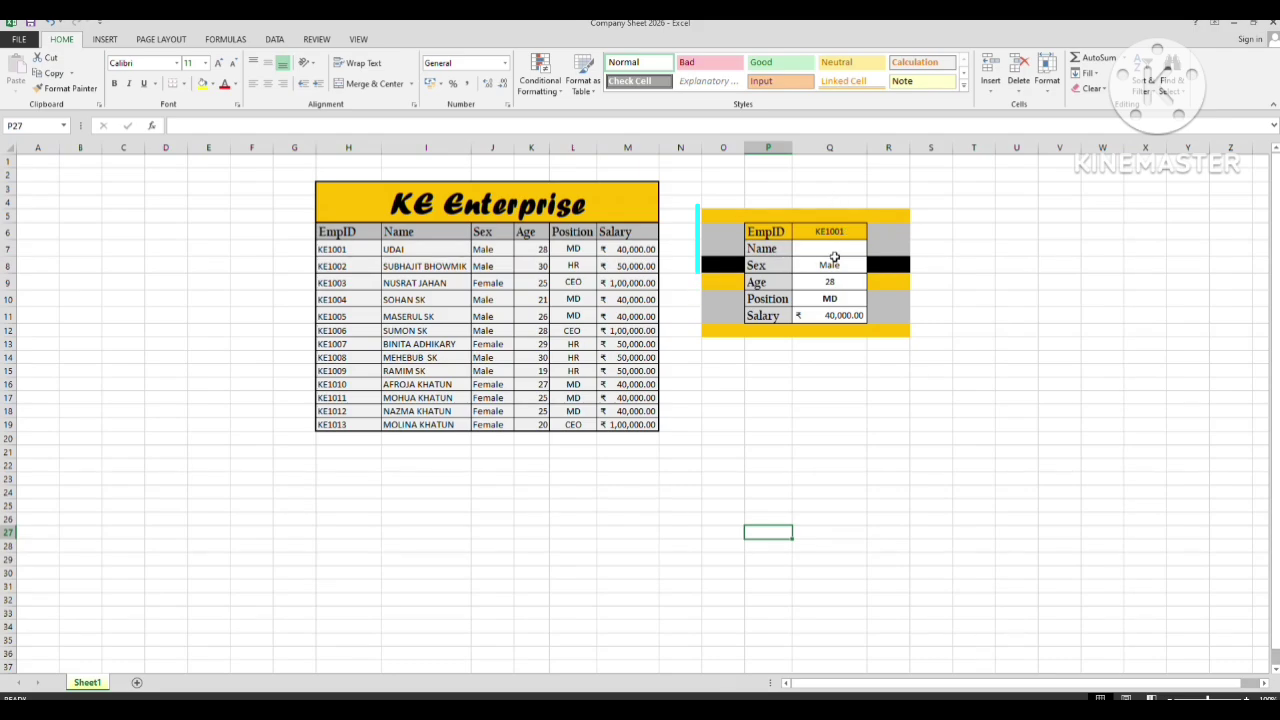
pyautogui.click(832, 263)
pyautogui.click(834, 245)
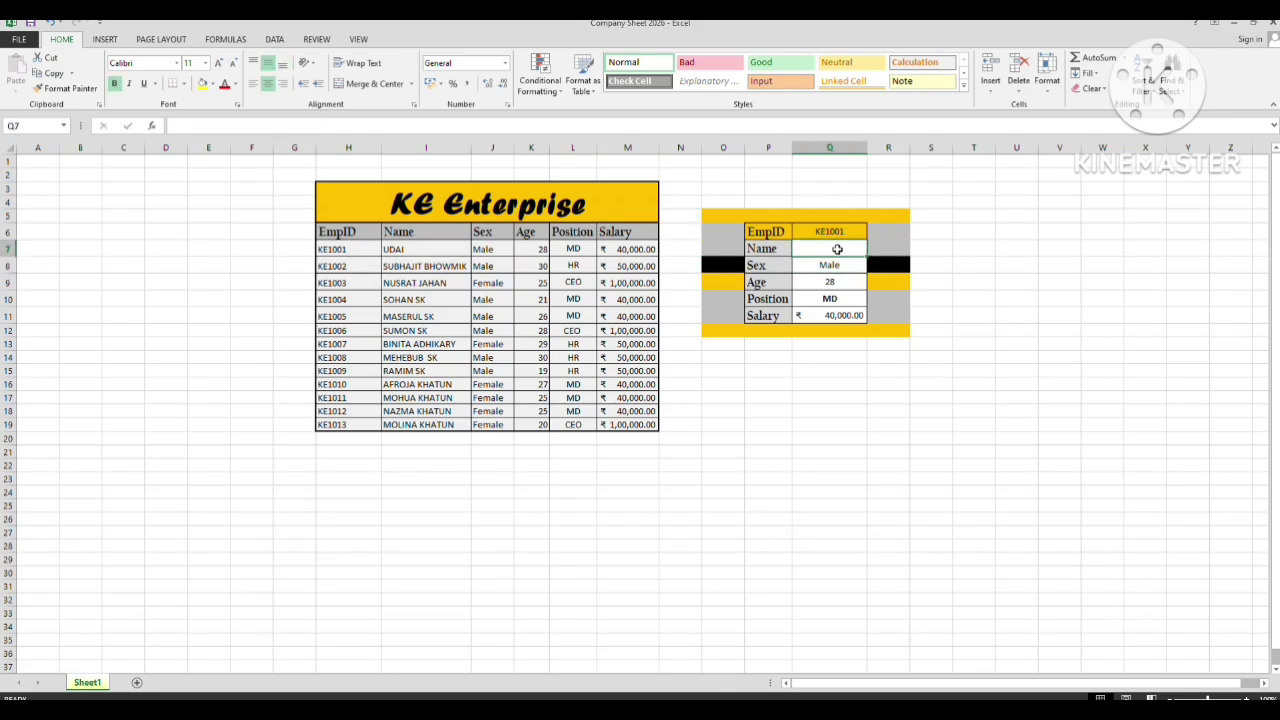
pyautogui.hotkey('ctrl', 'z')
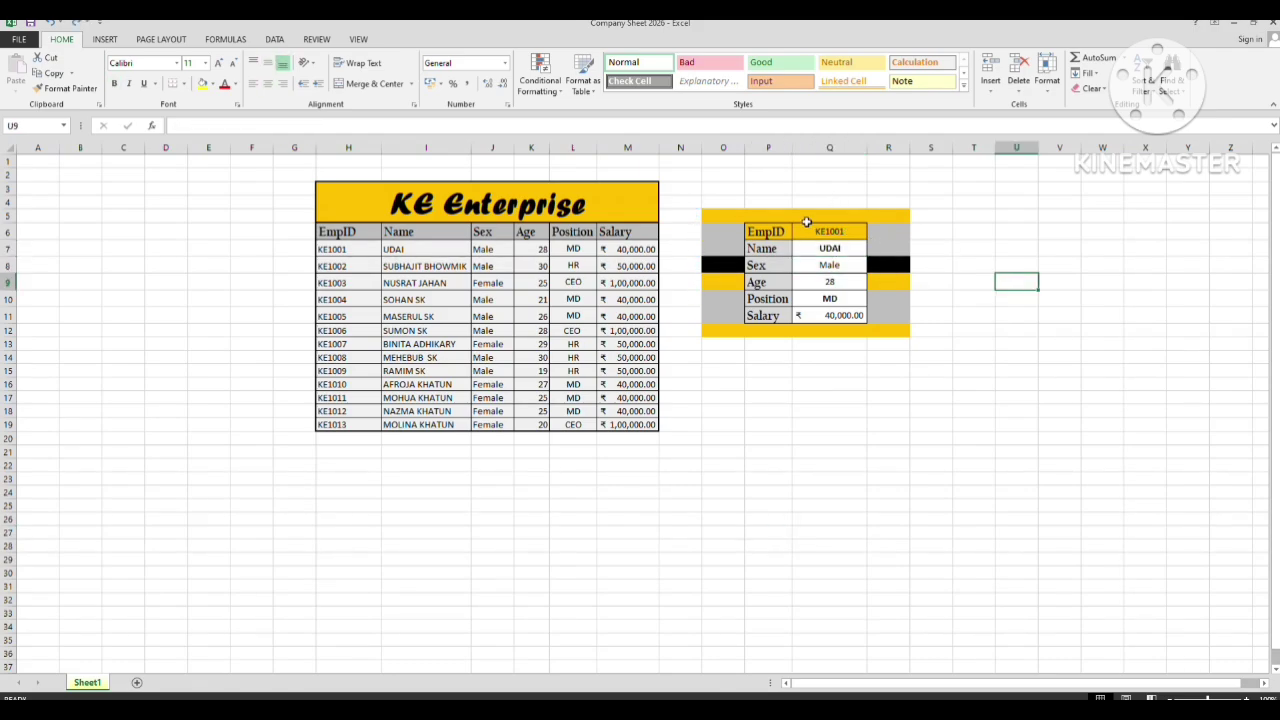
# Clear the existing EmpID, Name, Sex, Age, Position and Salary values from the employee lookup card, keeping its labels.
pyautogui.moveTo(820, 235); pyautogui.dragTo(838, 325)
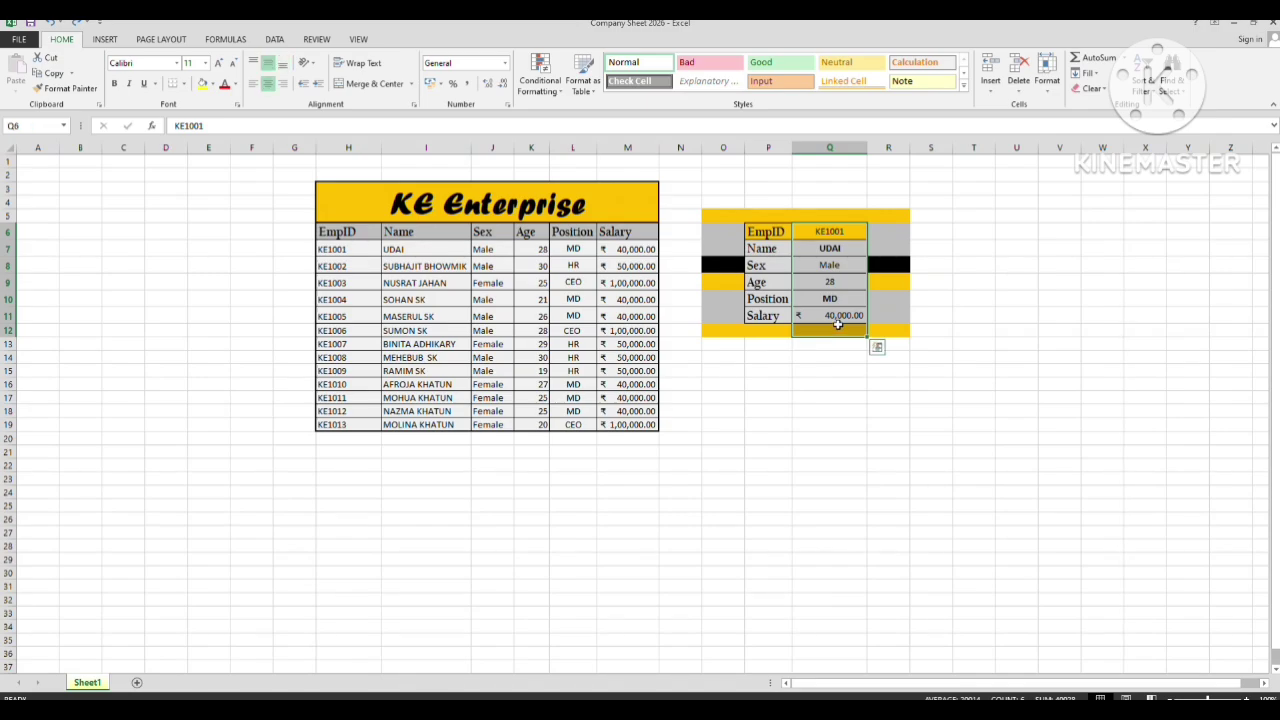
pyautogui.press('Delete')
pyautogui.click(1088, 360)
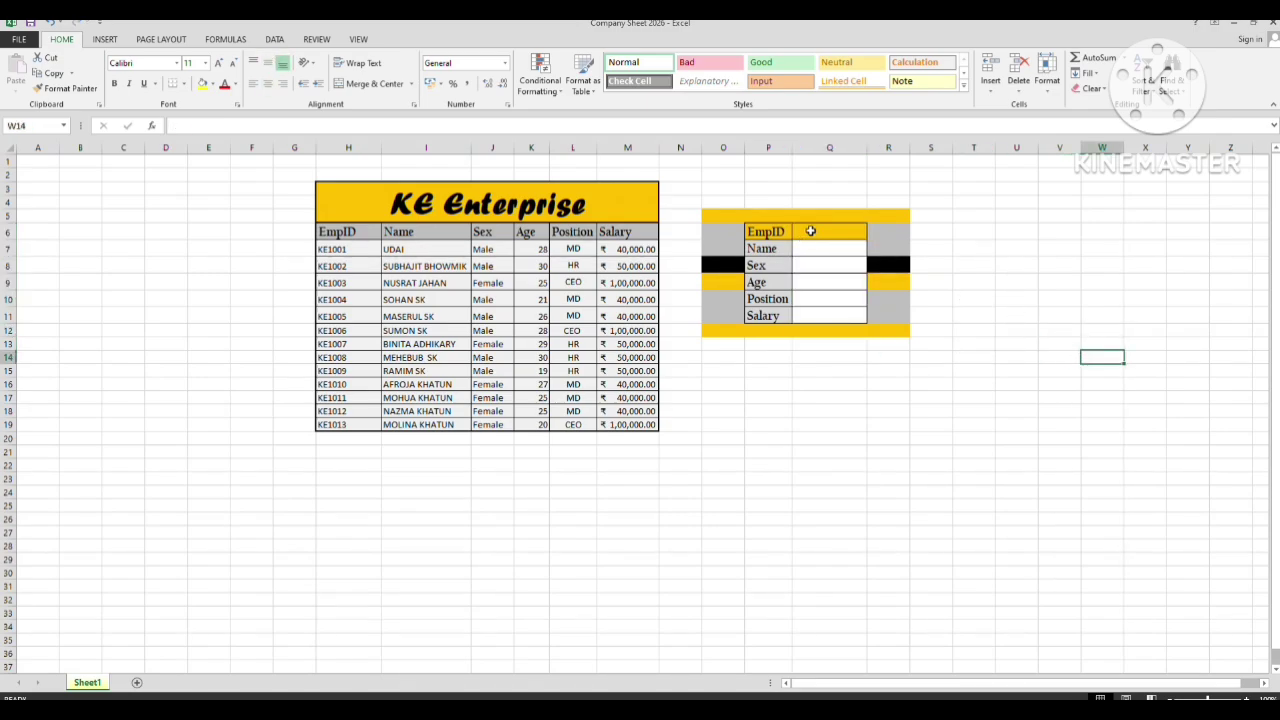
pyautogui.click(810, 231)
pyautogui.click(874, 425)
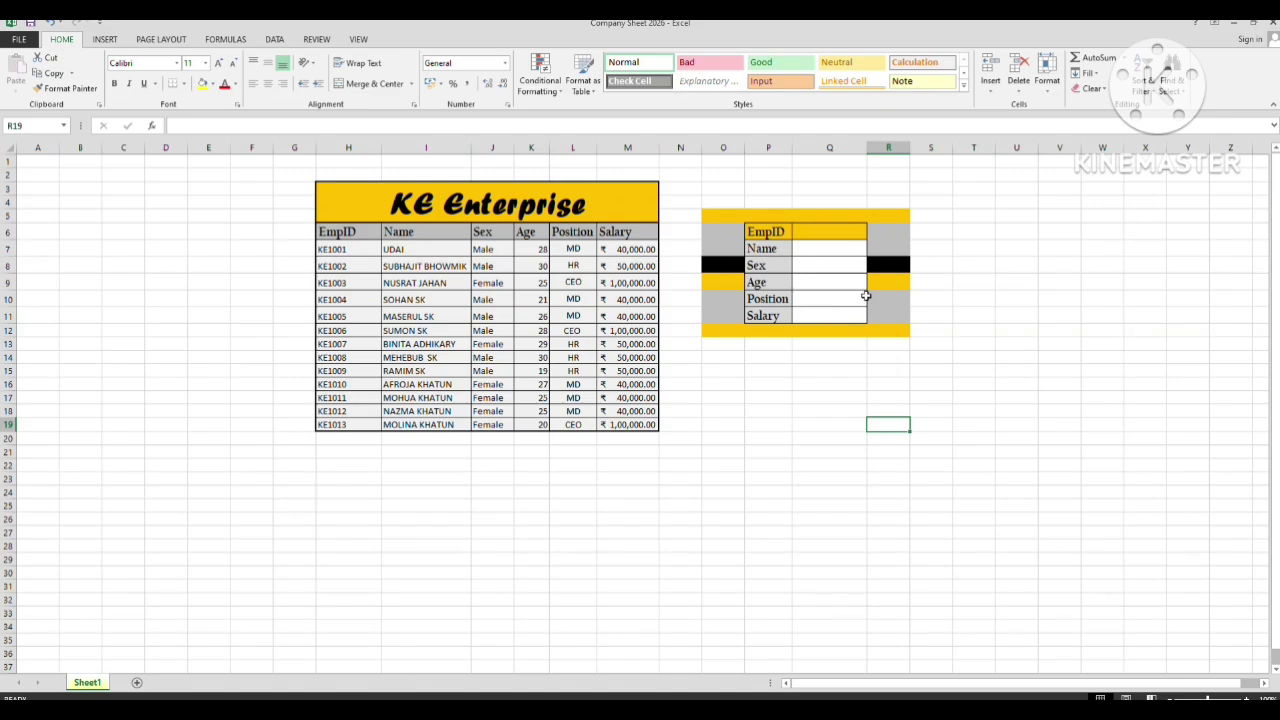
# Enter the first employee's ID in the EmpID cell Q6 of the lookup card.
pyautogui.click(820, 232)
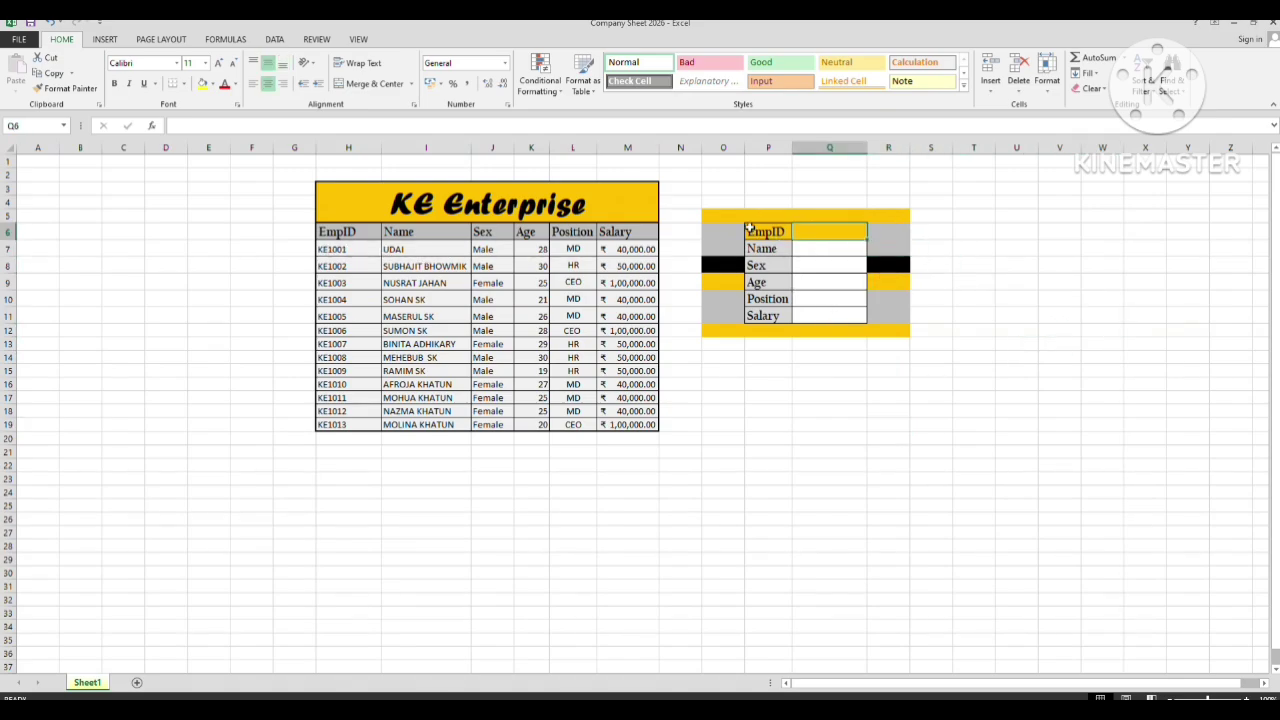
pyautogui.moveTo(750, 231); pyautogui.dragTo(771, 315)
pyautogui.click(808, 233)
pyautogui.write('KE')
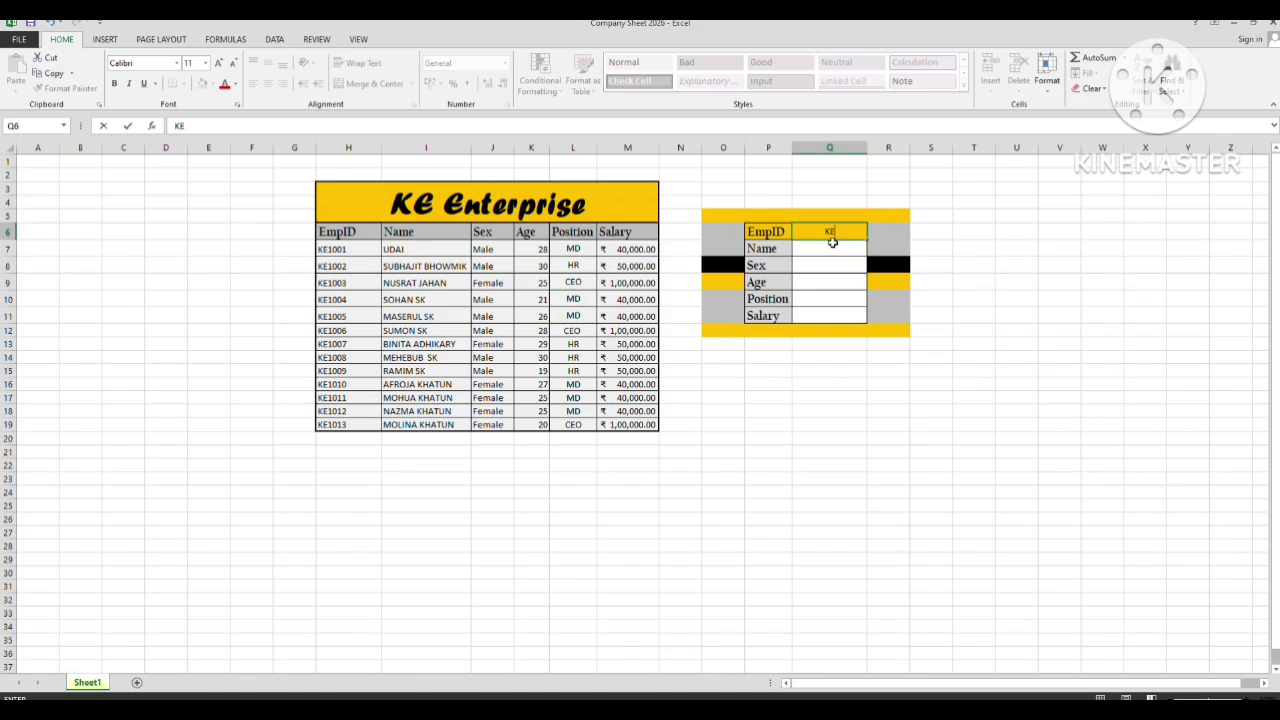
pyautogui.write('1001')
pyautogui.press('Return')
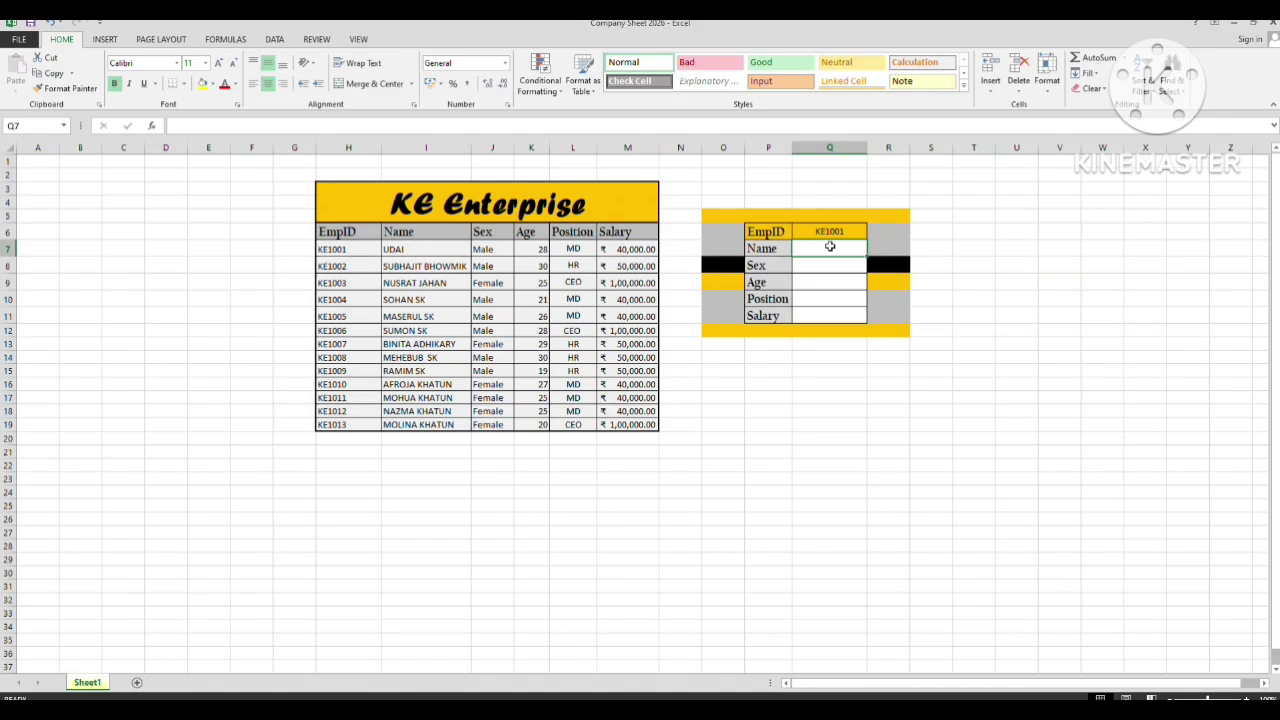
# Enter the formula =VLOOKUP(Q6,H6:$M$19,2,0) in the Name cell Q7 of the lookup card.
pyautogui.write('=')
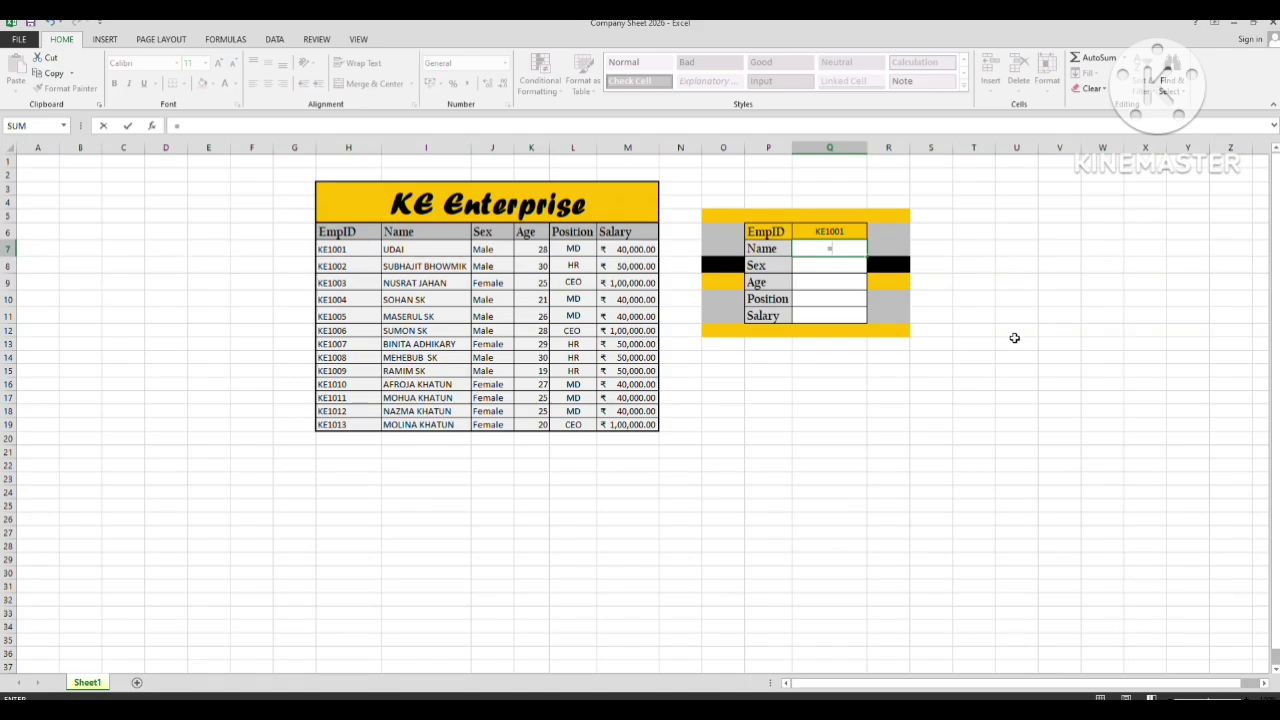
pyautogui.write('vl')
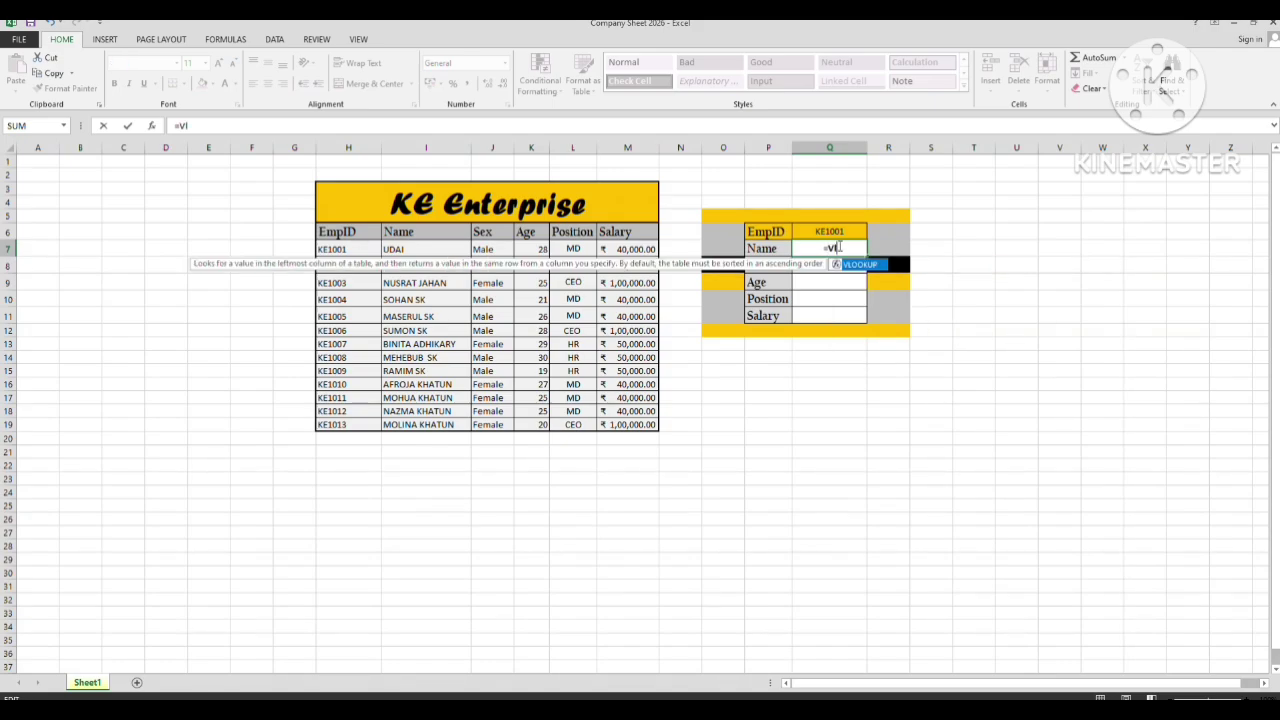
pyautogui.write('o')
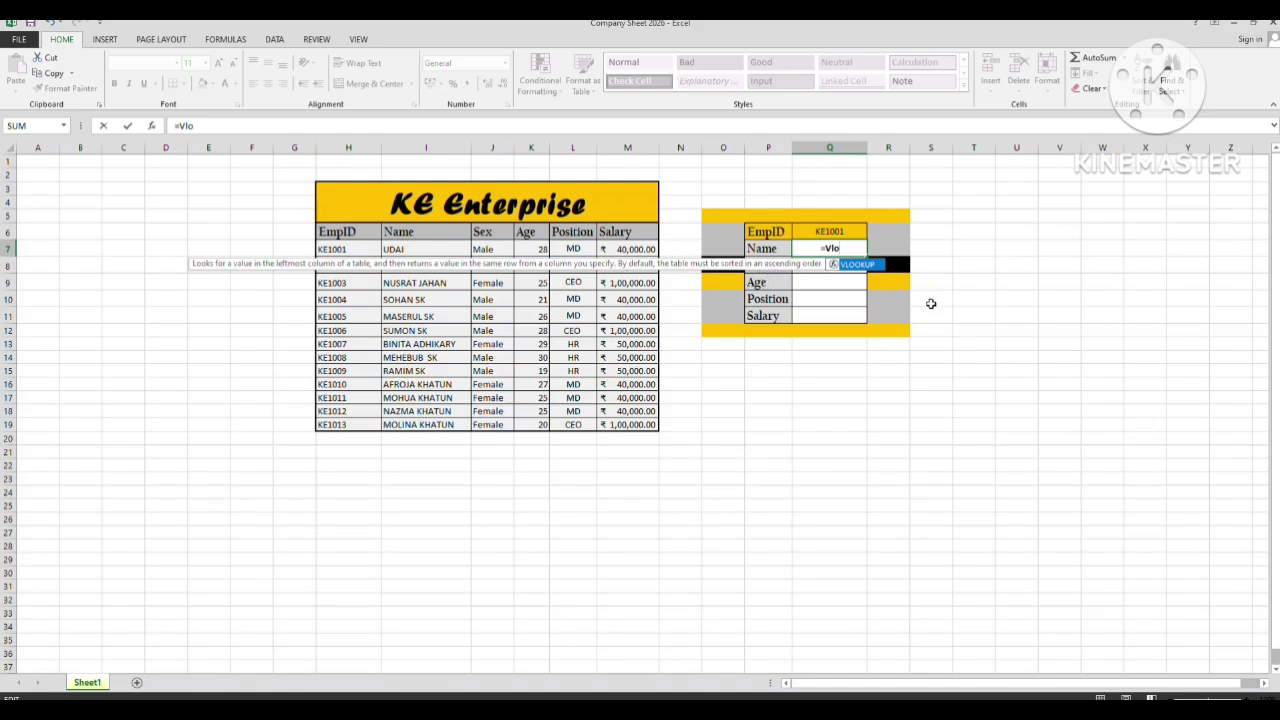
pyautogui.press('Tab')
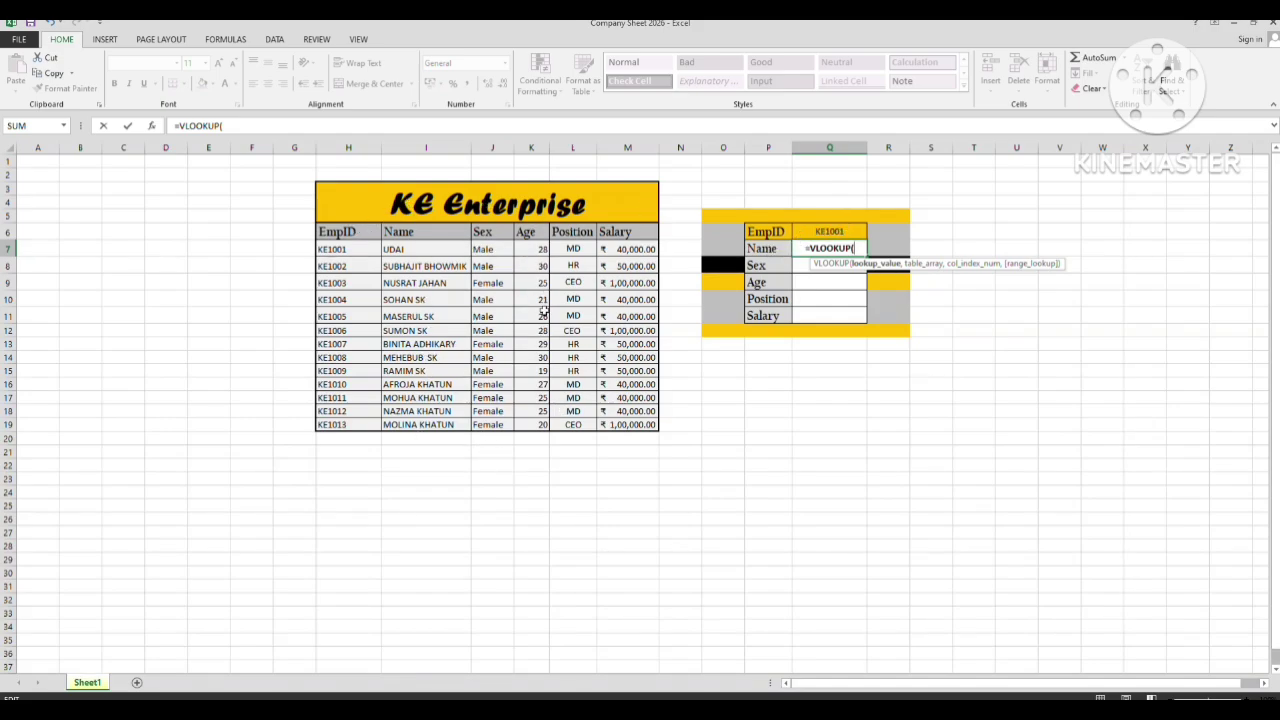
pyautogui.click(820, 230)
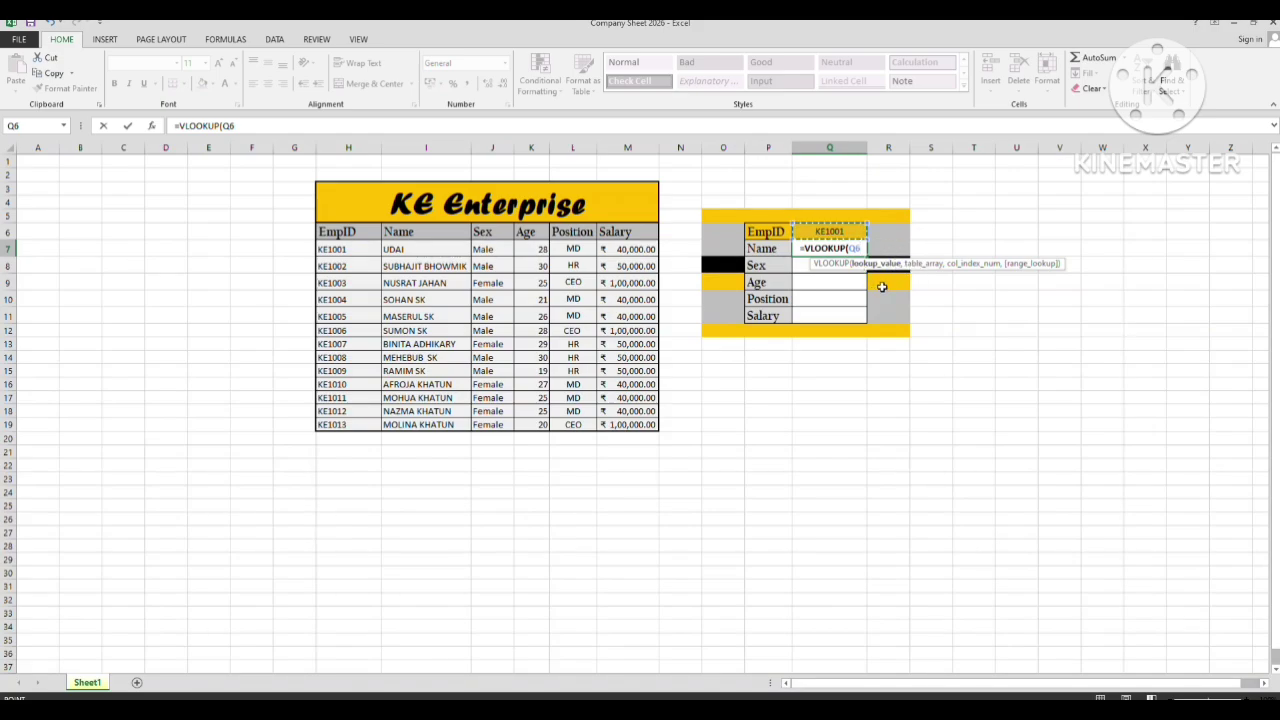
pyautogui.write(',')
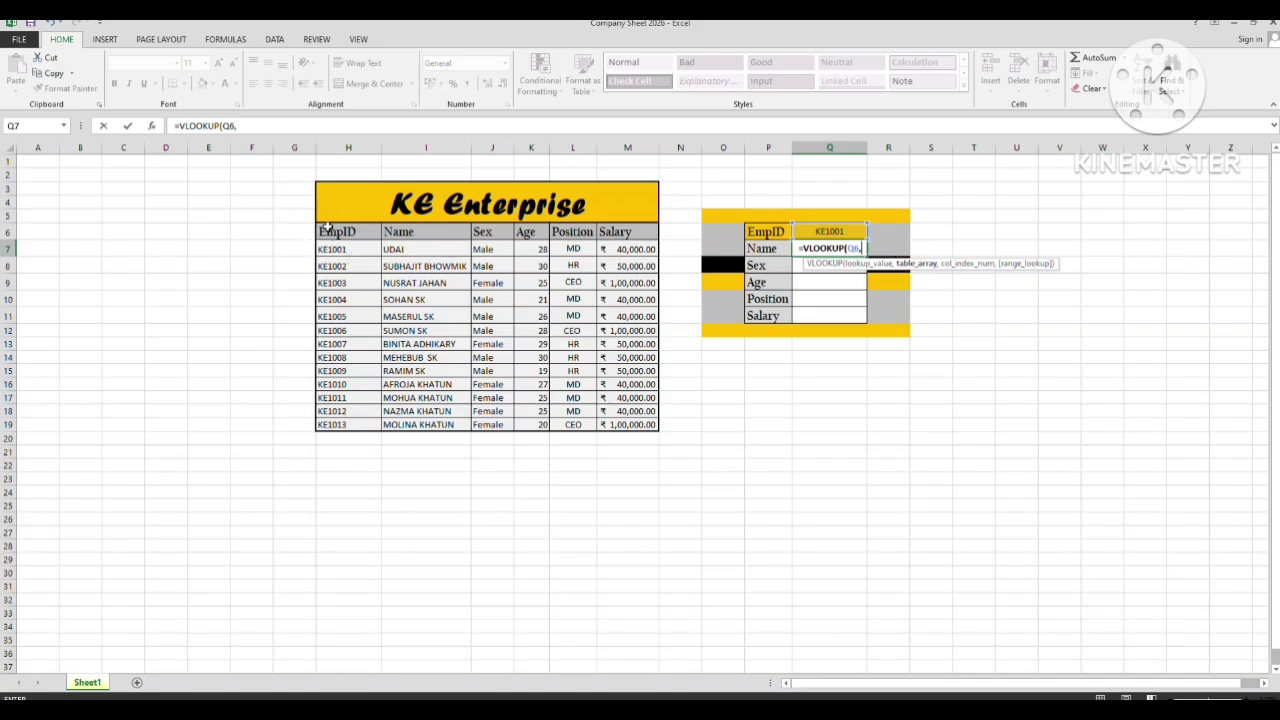
pyautogui.moveTo(316, 230); pyautogui.dragTo(668, 427)
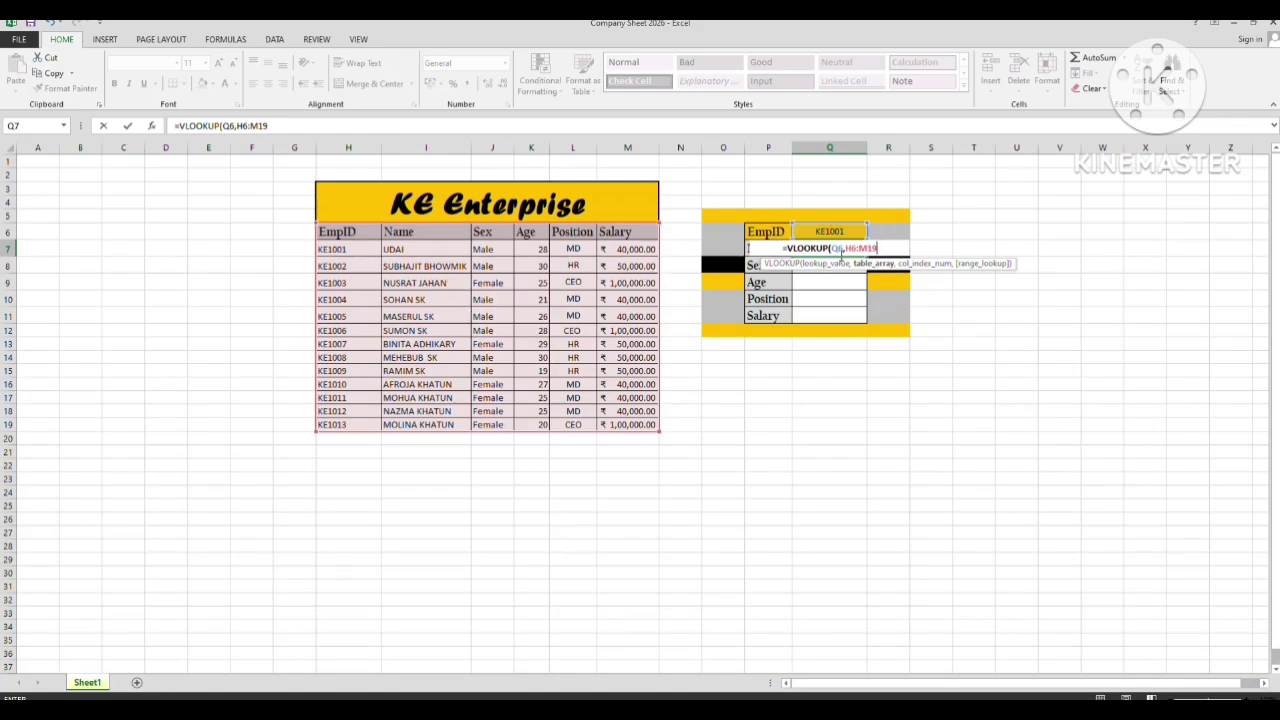
pyautogui.press('F4')
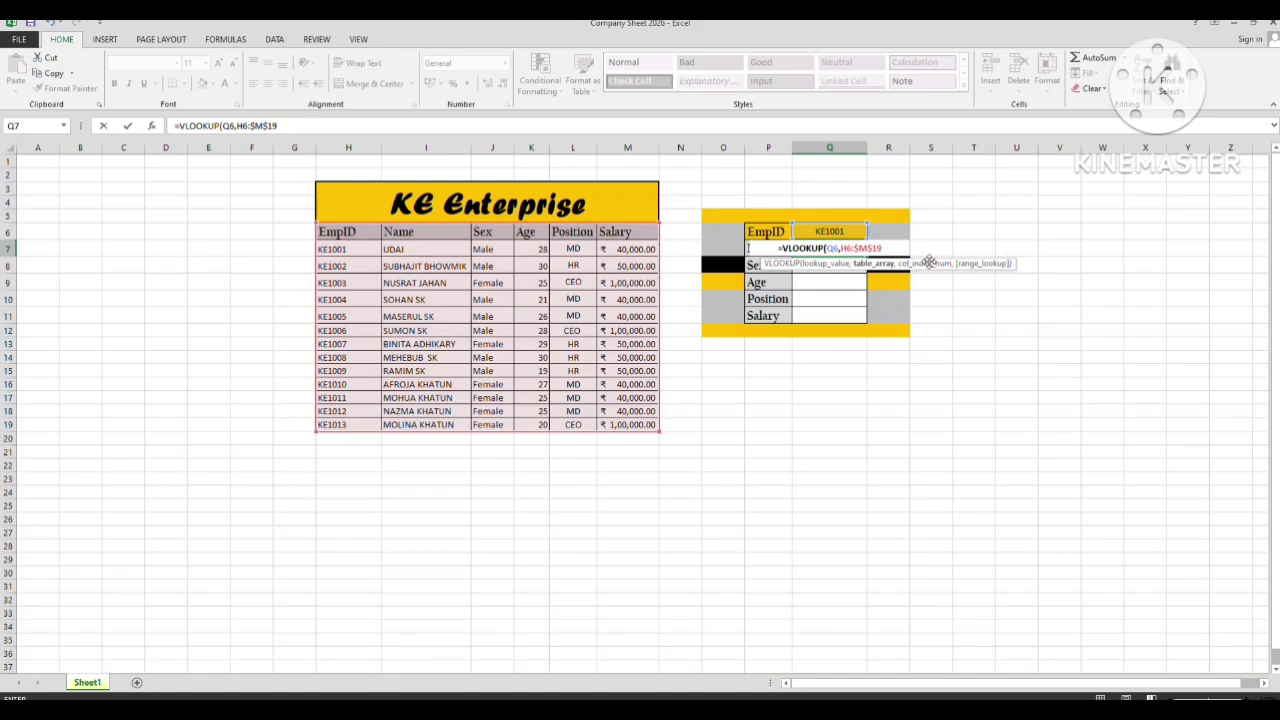
pyautogui.write(',')
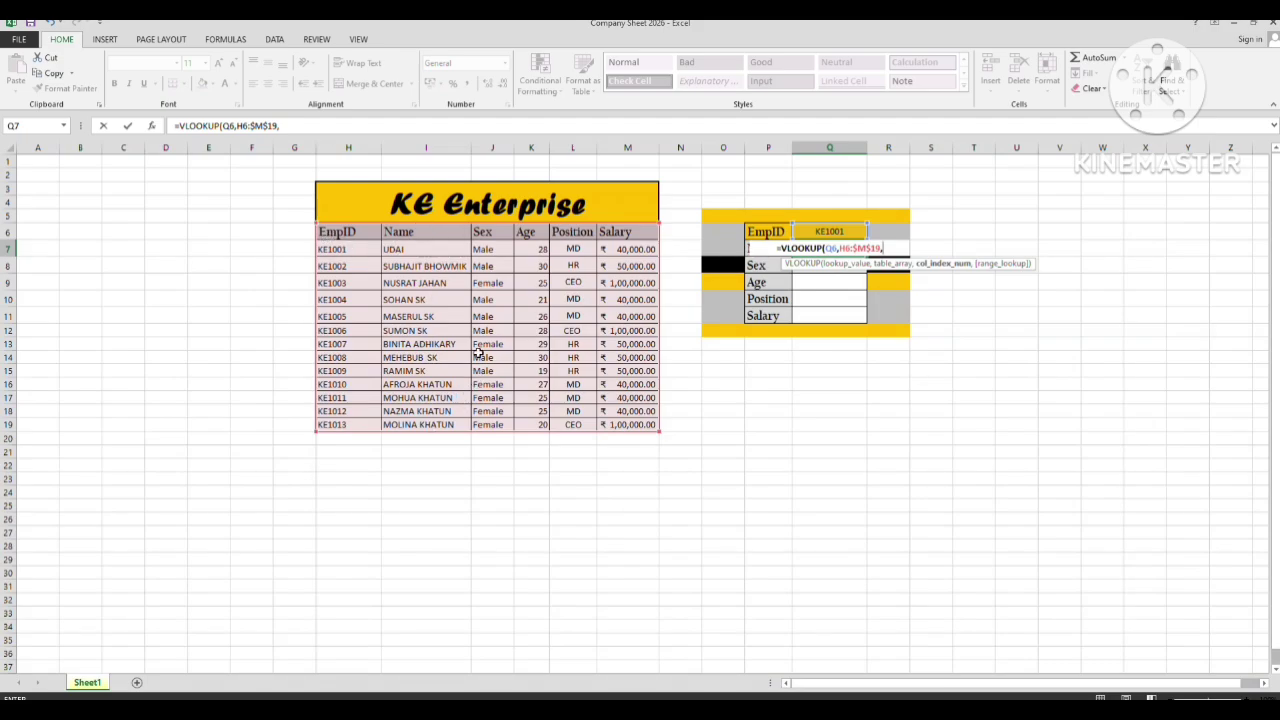
pyautogui.write('2')
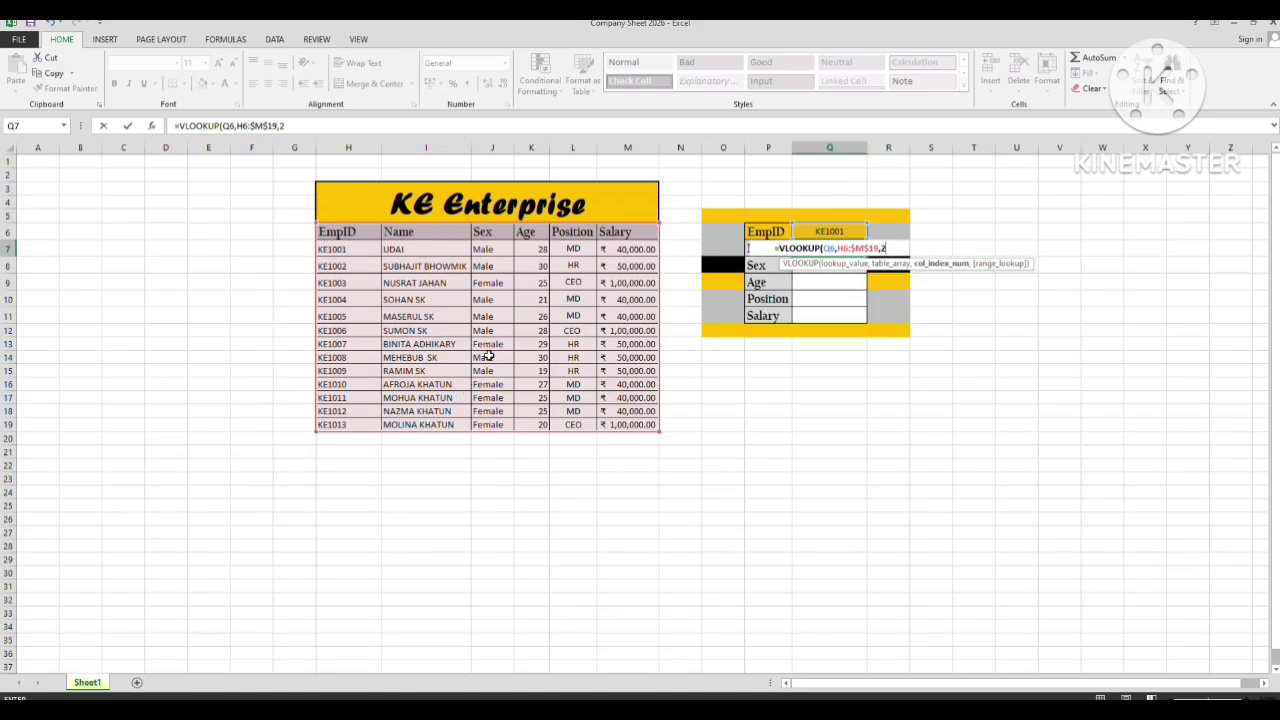
pyautogui.write(',0')
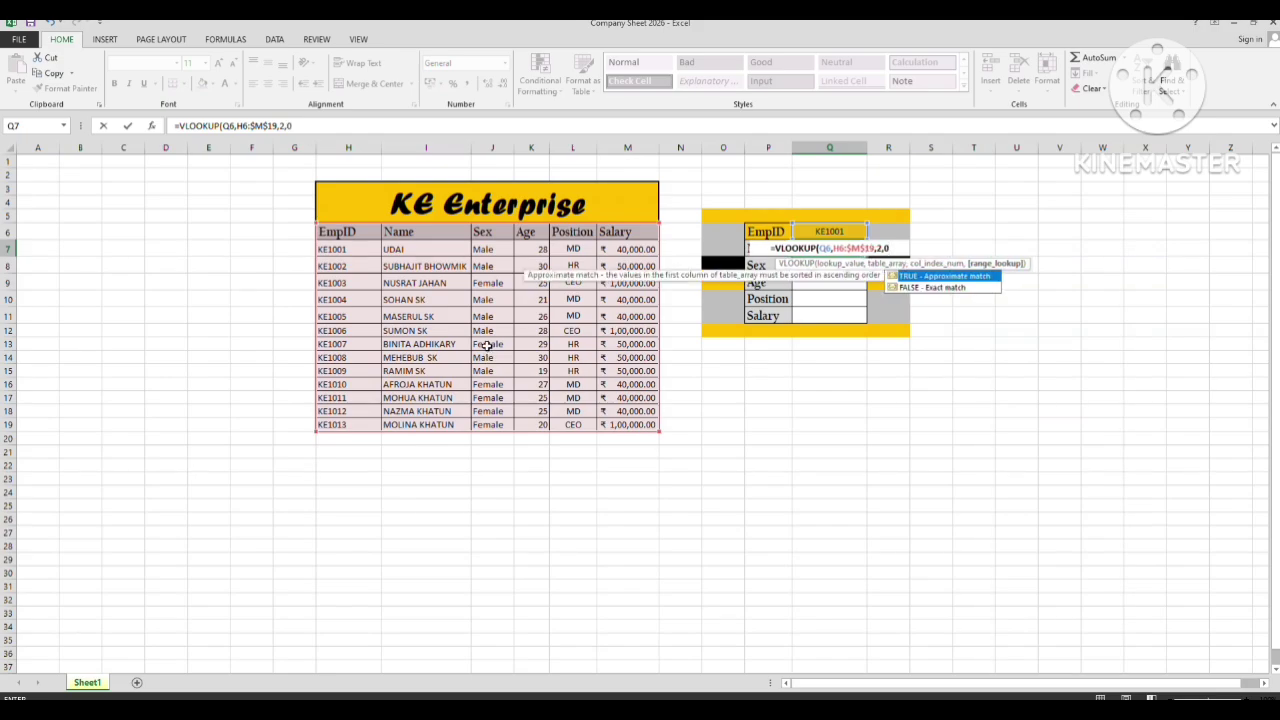
pyautogui.press('Return')
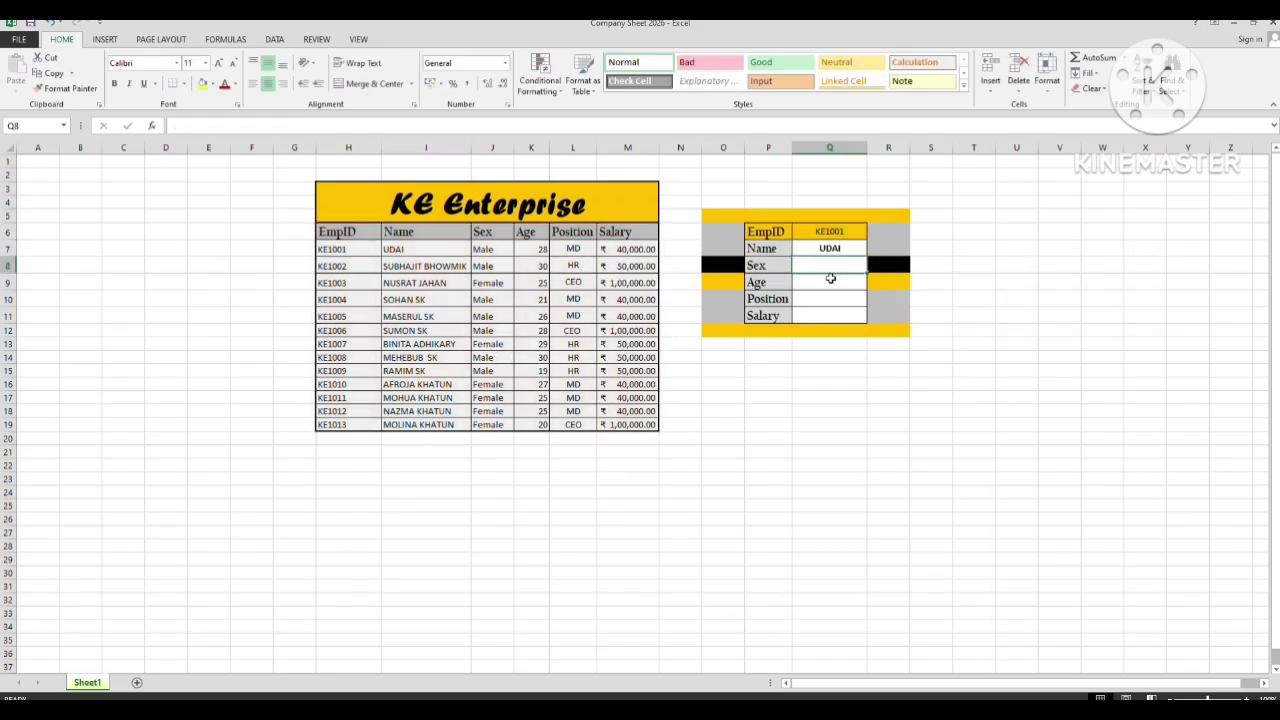
# Make the lookup reference absolute as $Q$6 in the Name formula and fill it down through the Salary cell Q11.
pyautogui.click(816, 249)
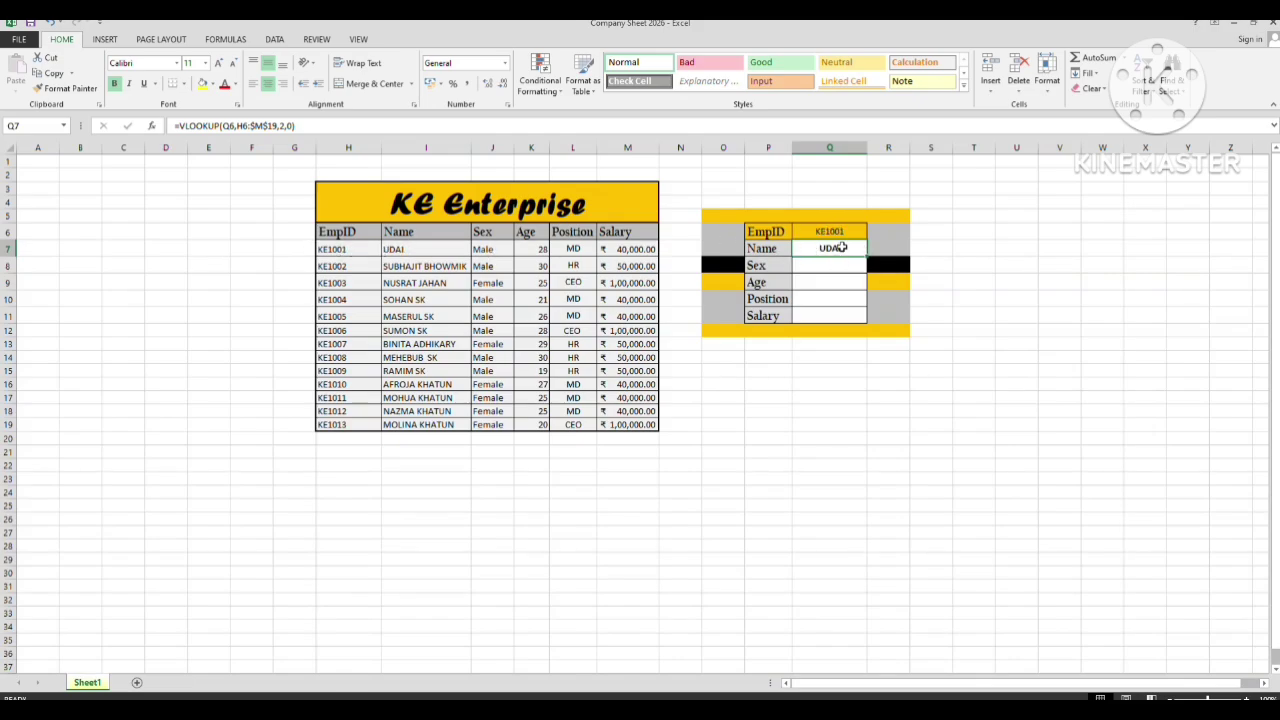
pyautogui.click(832, 270)
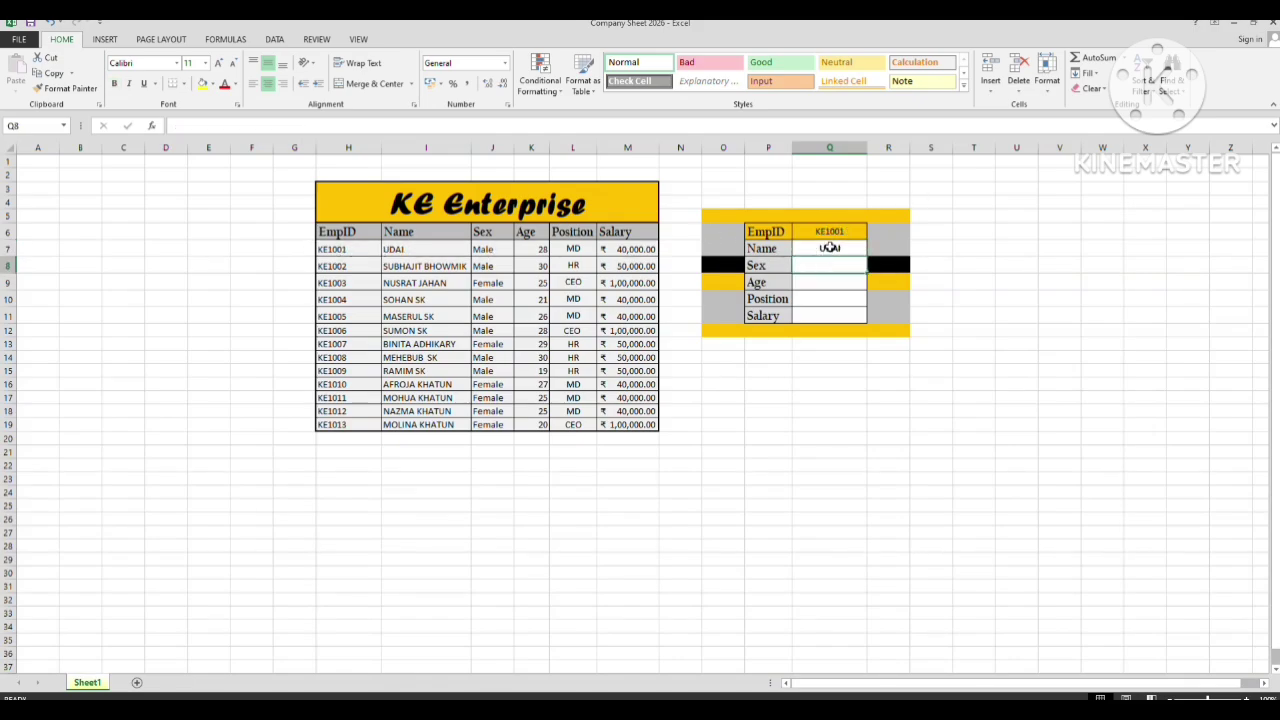
pyautogui.click(830, 247)
pyautogui.moveTo(868, 256); pyautogui.dragTo(869, 316)
pyautogui.doubleClick(830, 265)
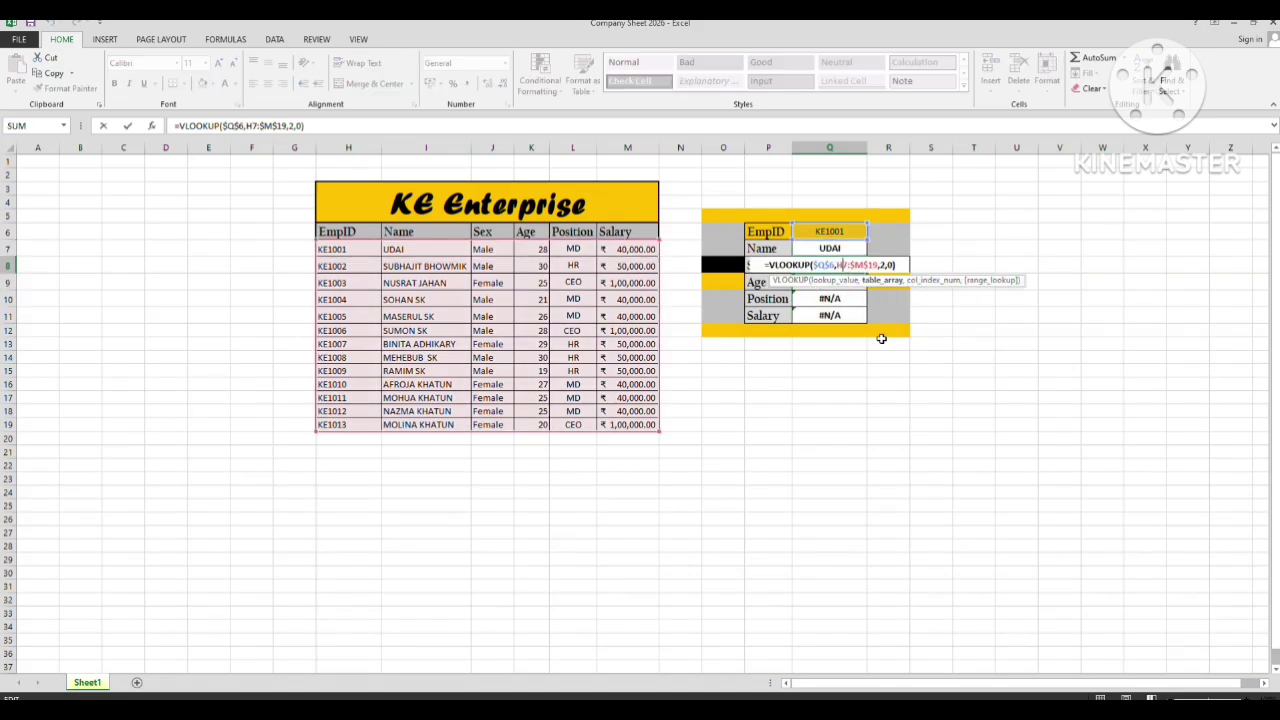
pyautogui.press('Return')
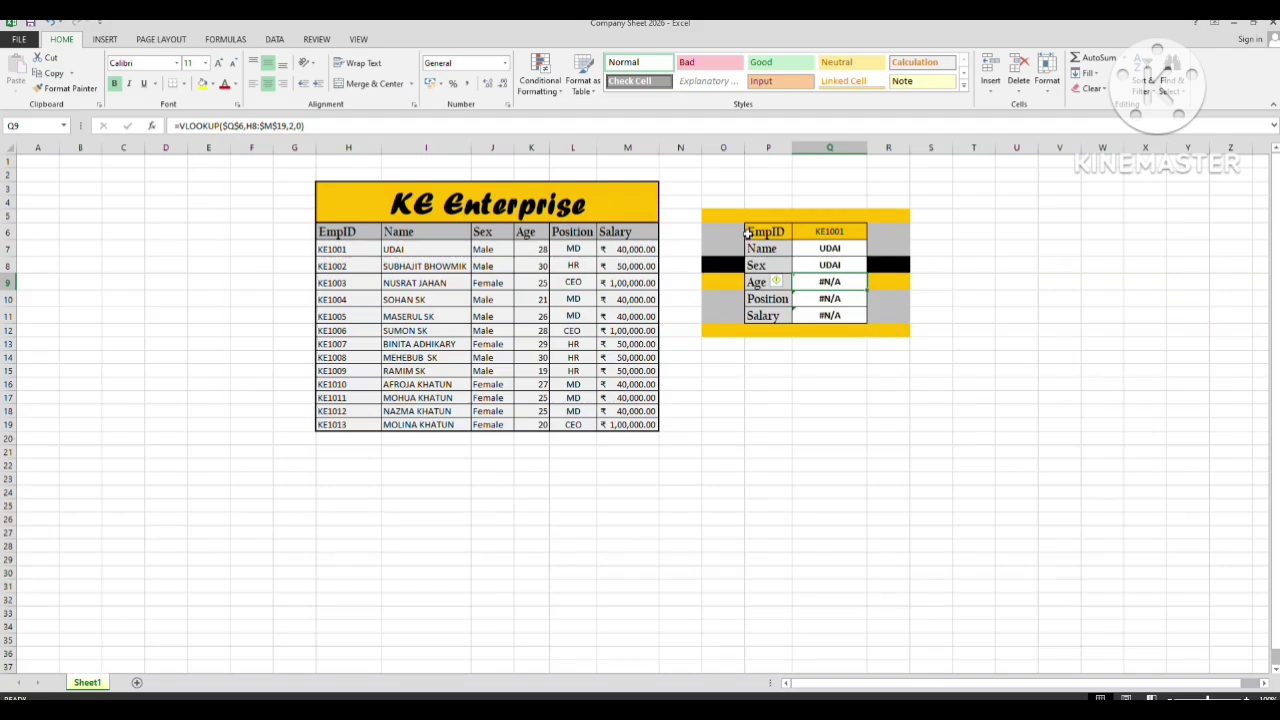
# Set the column index of the VLOOKUP formula in the Sex cell Q8 to 3.
pyautogui.doubleClick(840, 264)
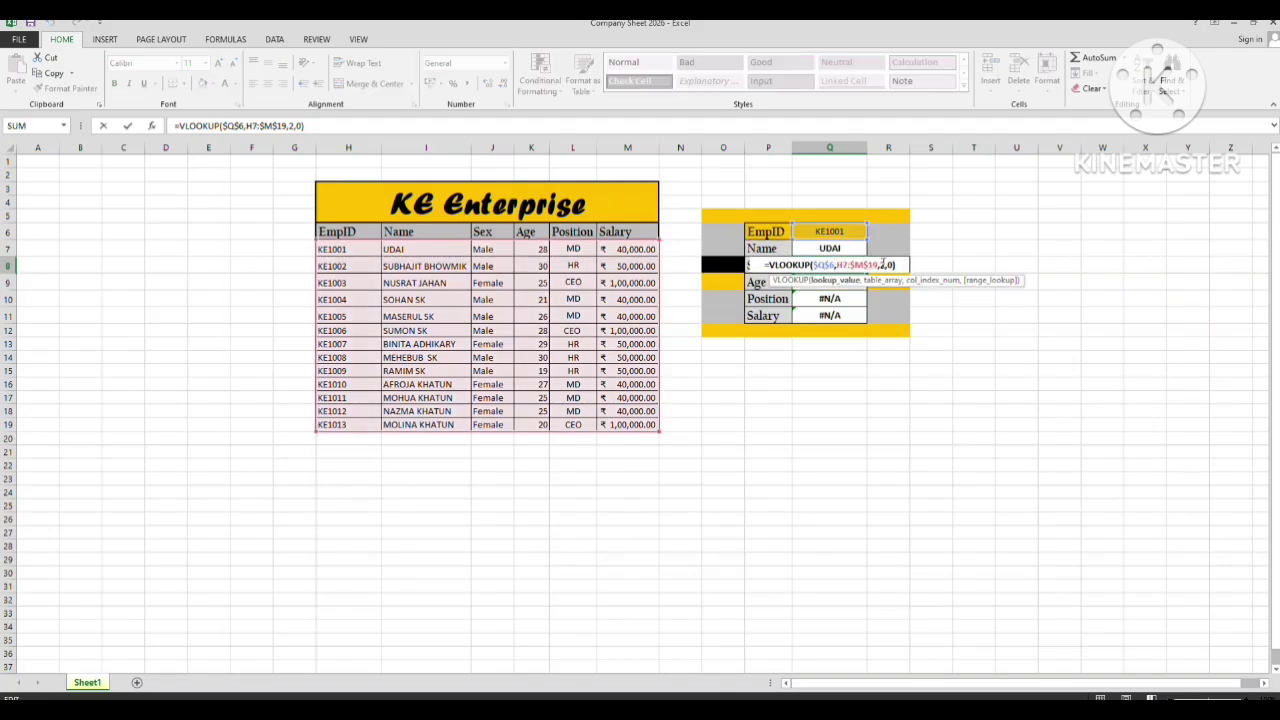
pyautogui.press('BackSpace')
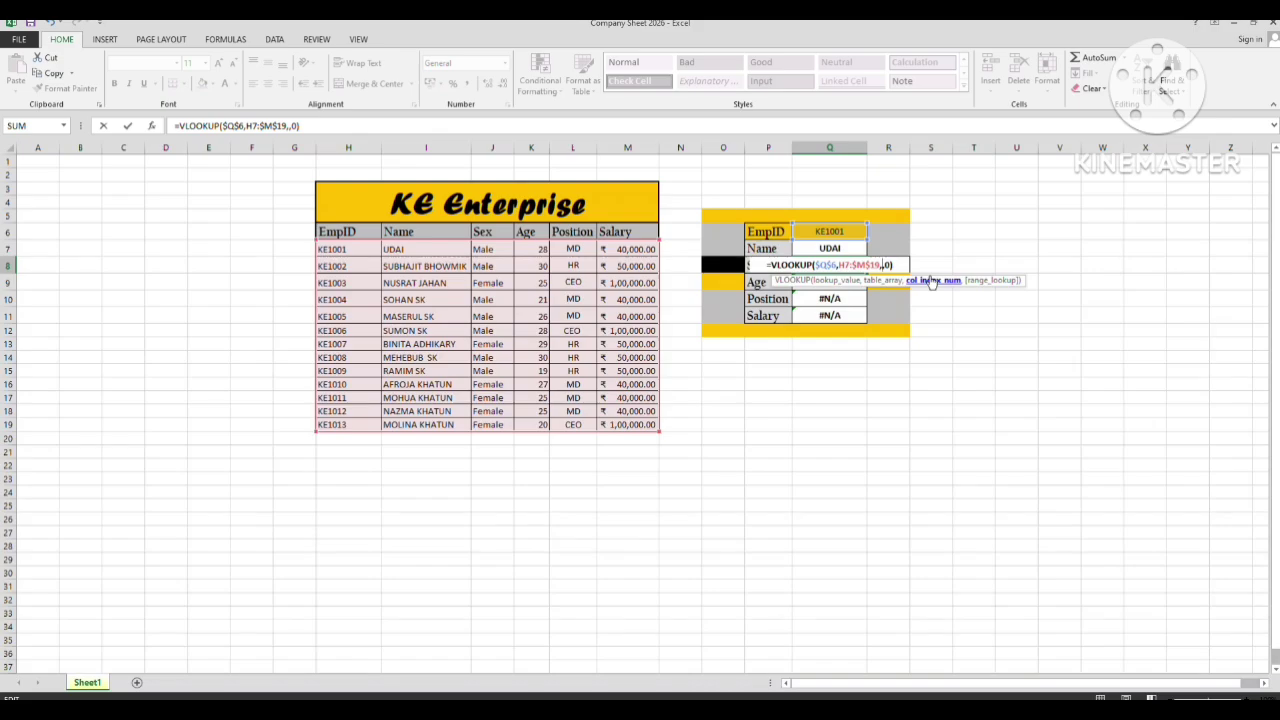
pyautogui.write('3')
pyautogui.press('Return')
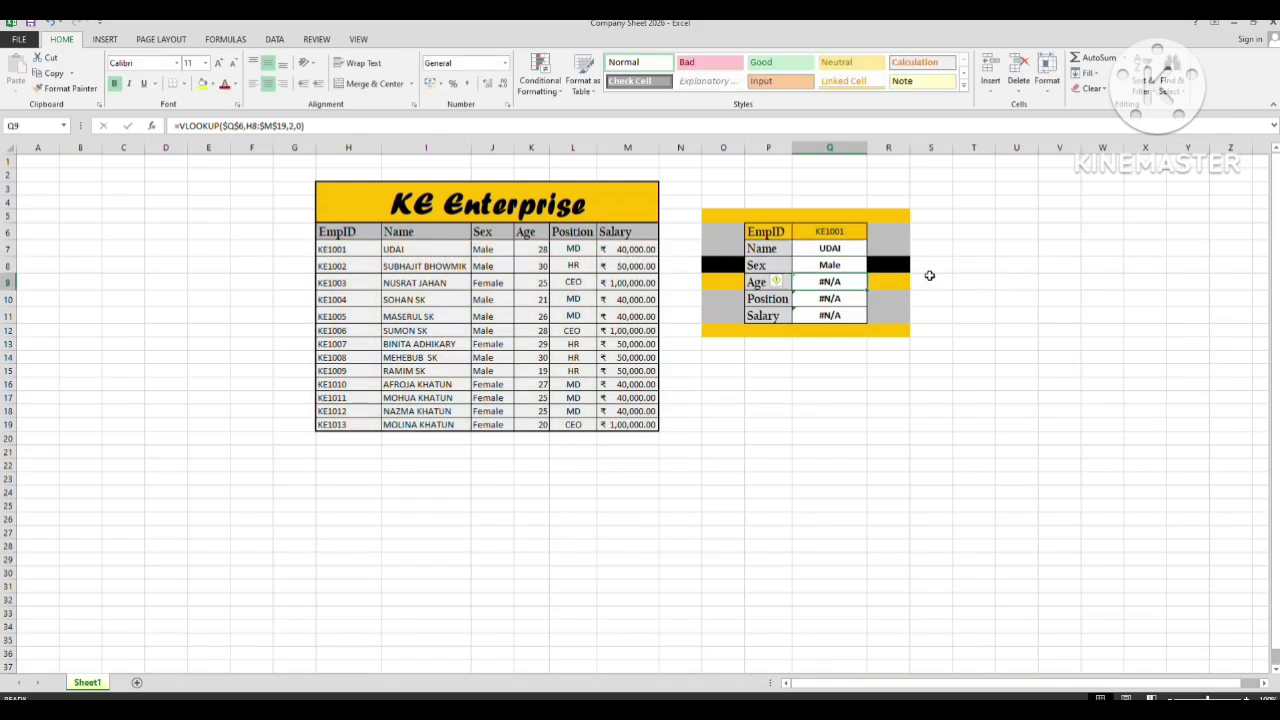
# Set the column index of the VLOOKUP formula in the Age cell Q9 to 4.
pyautogui.doubleClick(830, 281)
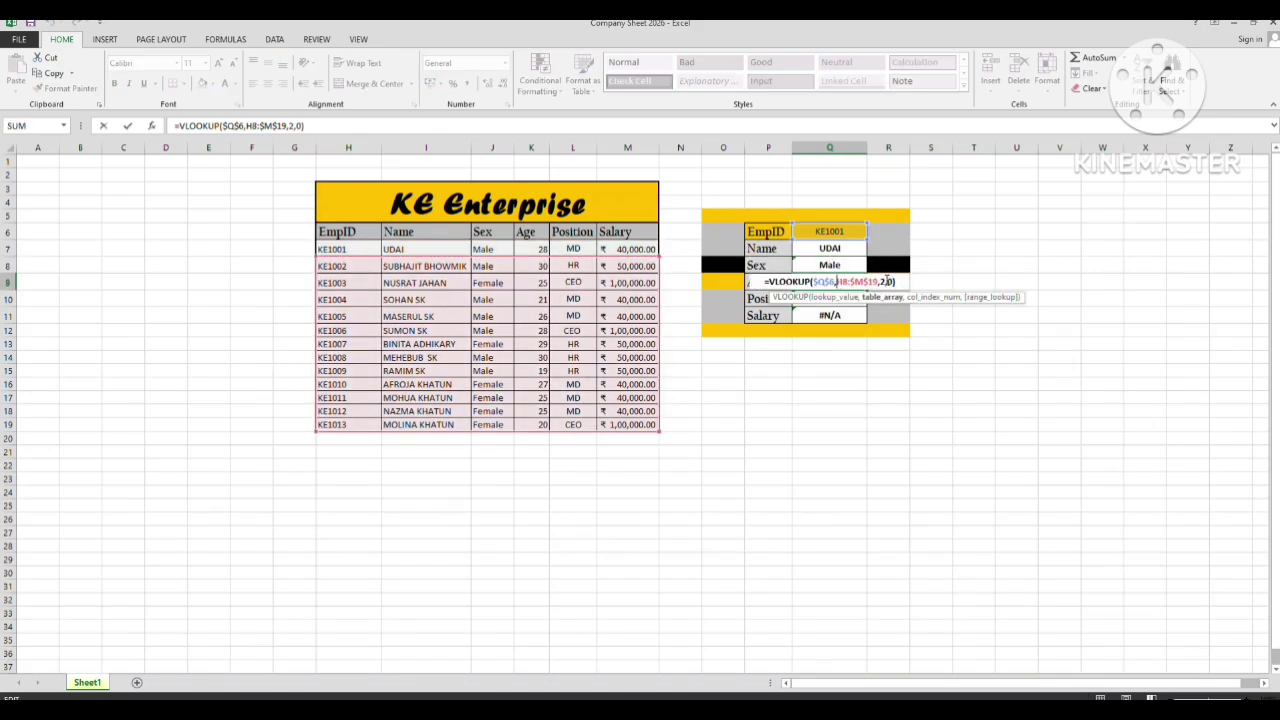
pyautogui.click(886, 281)
pyautogui.press('BackSpace')
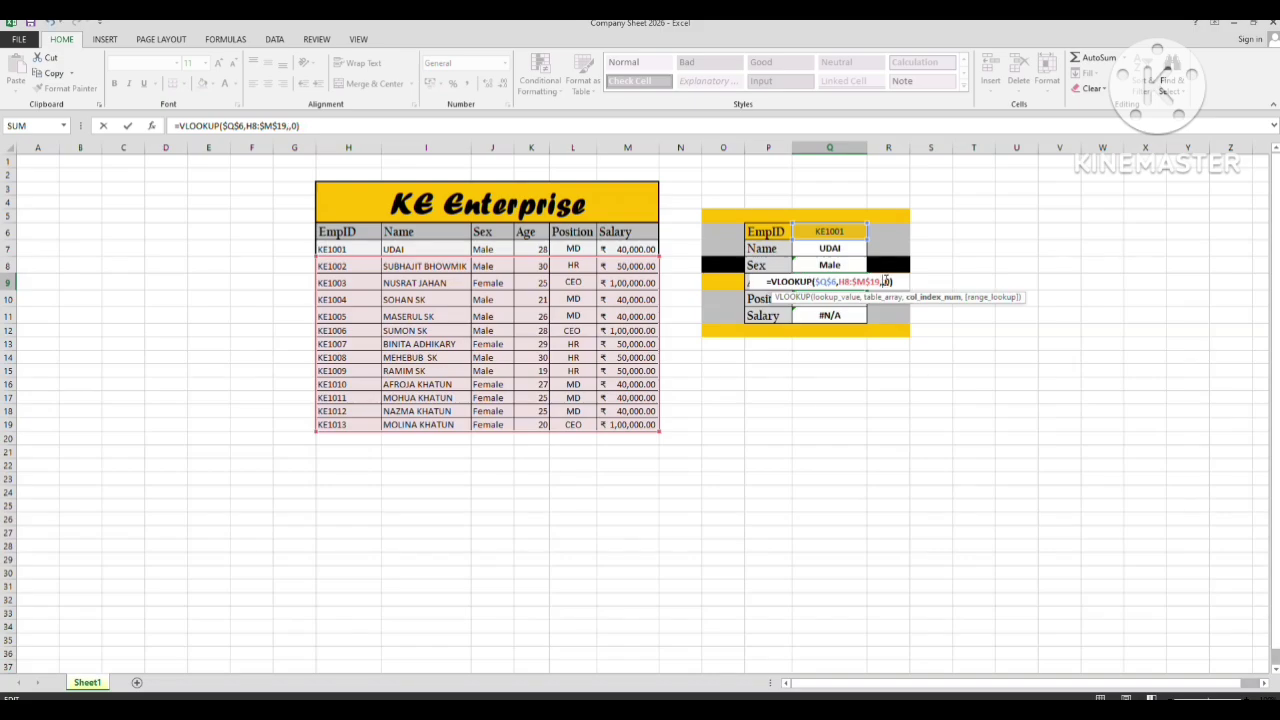
pyautogui.write('7')
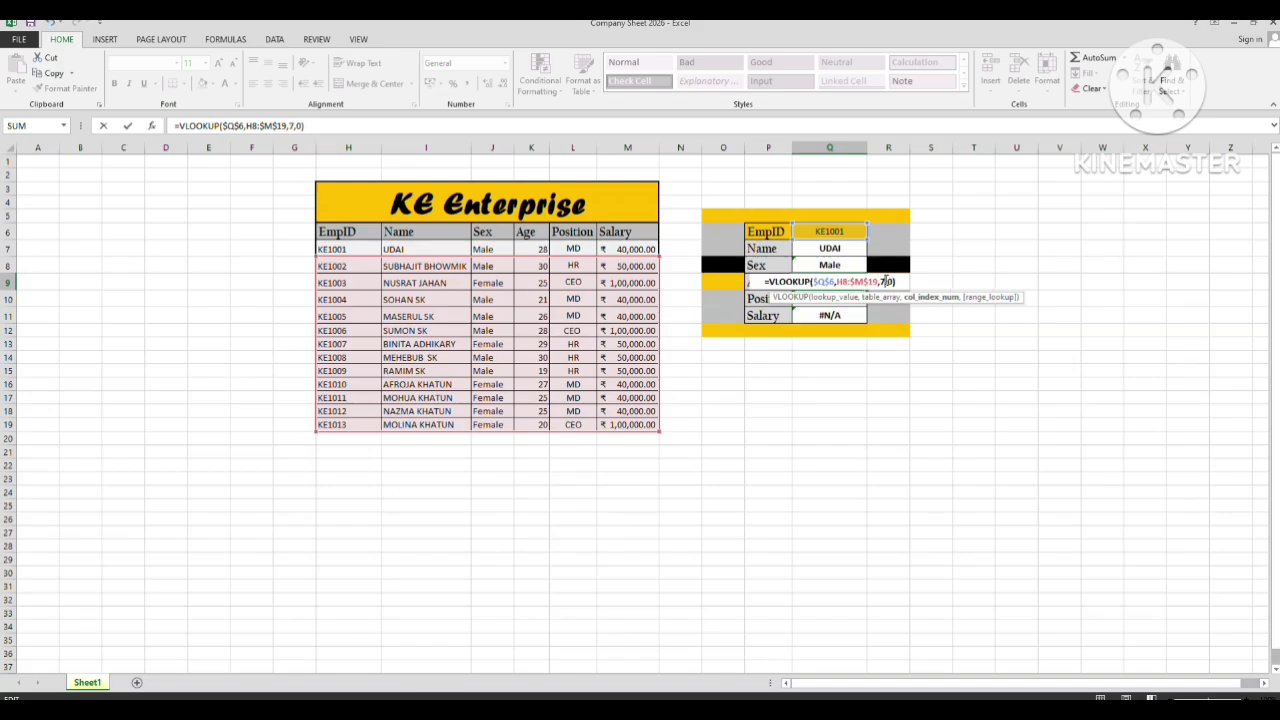
pyautogui.press('BackSpace')
pyautogui.write('5')
pyautogui.press('BackSpace')
pyautogui.write('4')
pyautogui.press('Return')
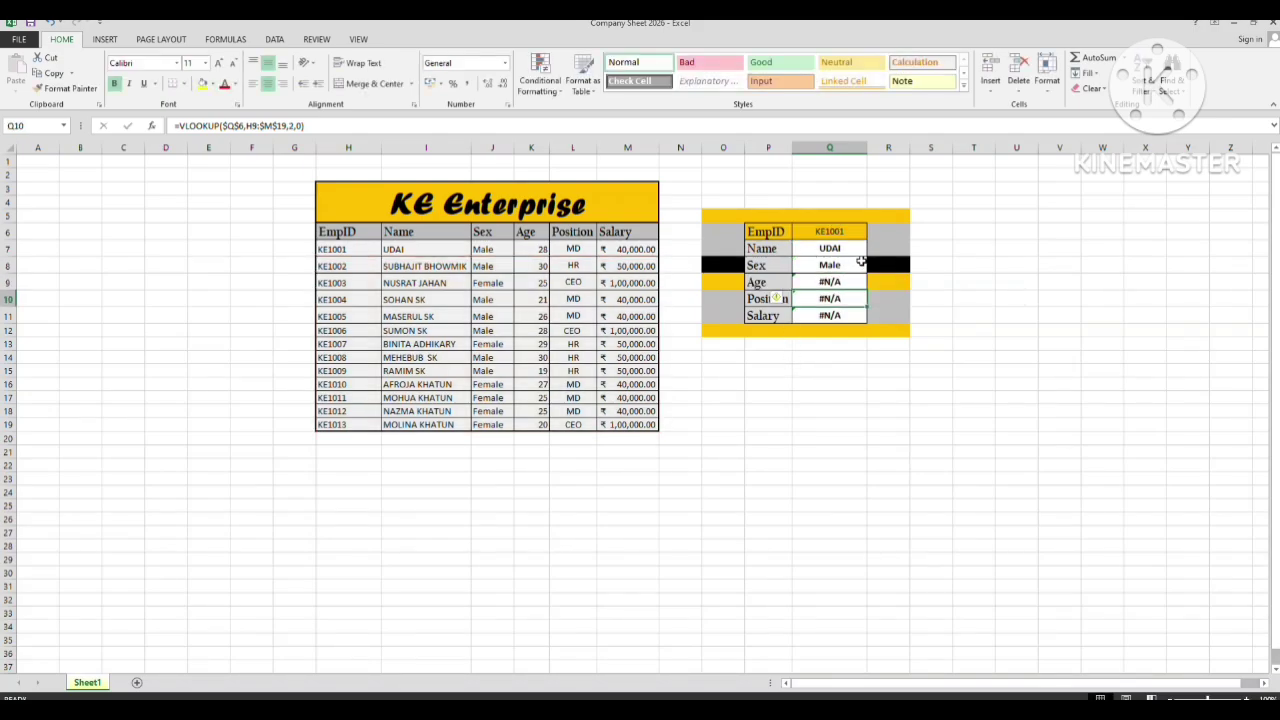
# Correct the table range in the Age cell Q9's VLOOKUP formula to H6:$M$19.
pyautogui.doubleClick(805, 283)
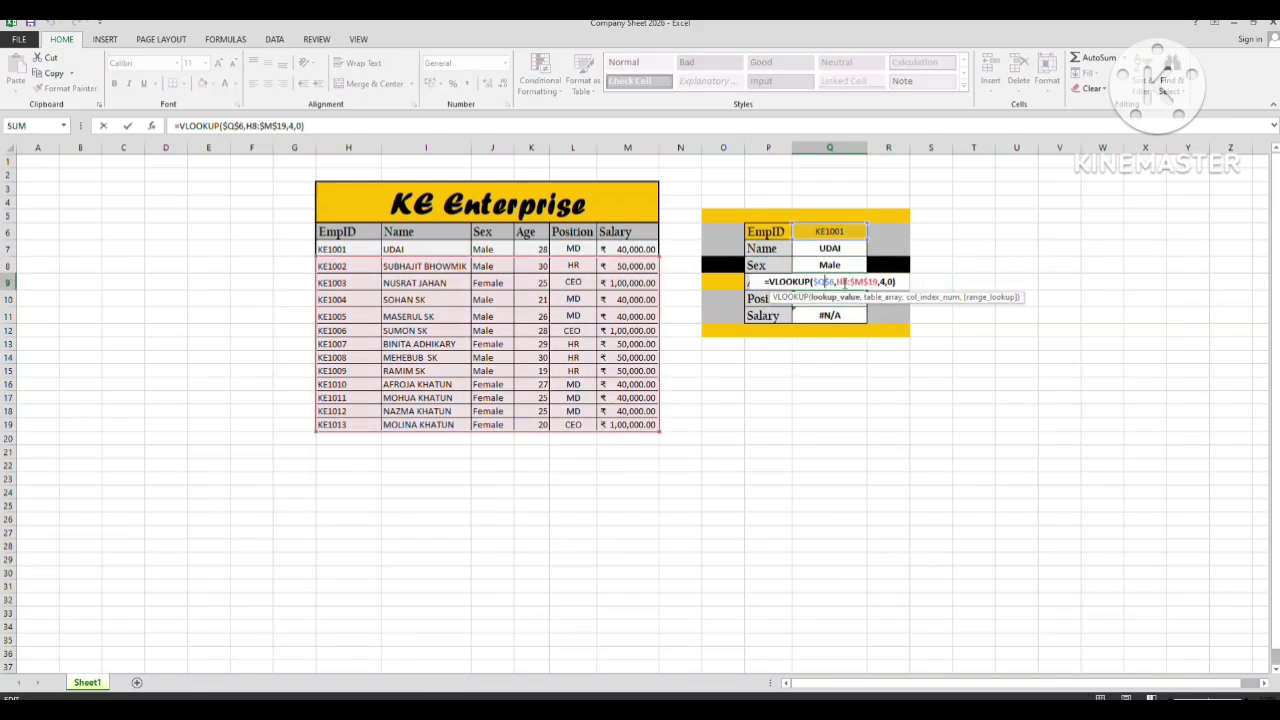
pyautogui.click(872, 283)
pyautogui.click(494, 254)
pyautogui.moveTo(496, 252); pyautogui.dragTo(503, 232)
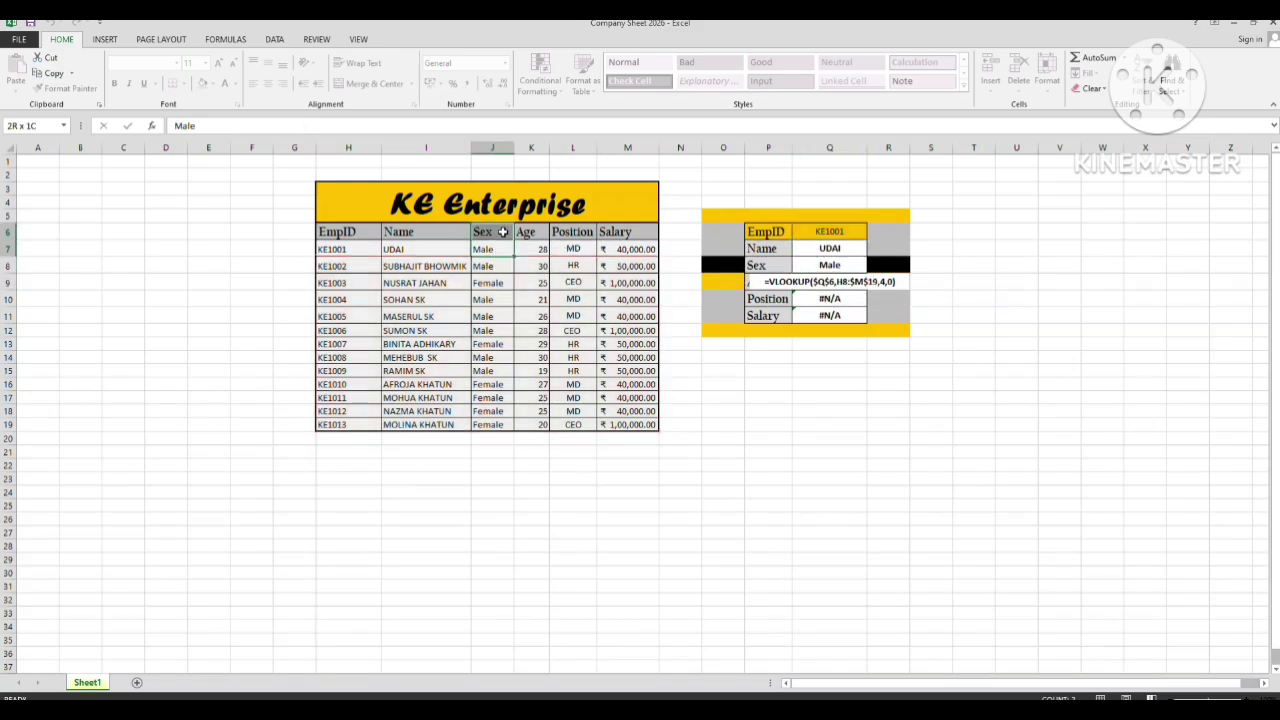
pyautogui.doubleClick(841, 281)
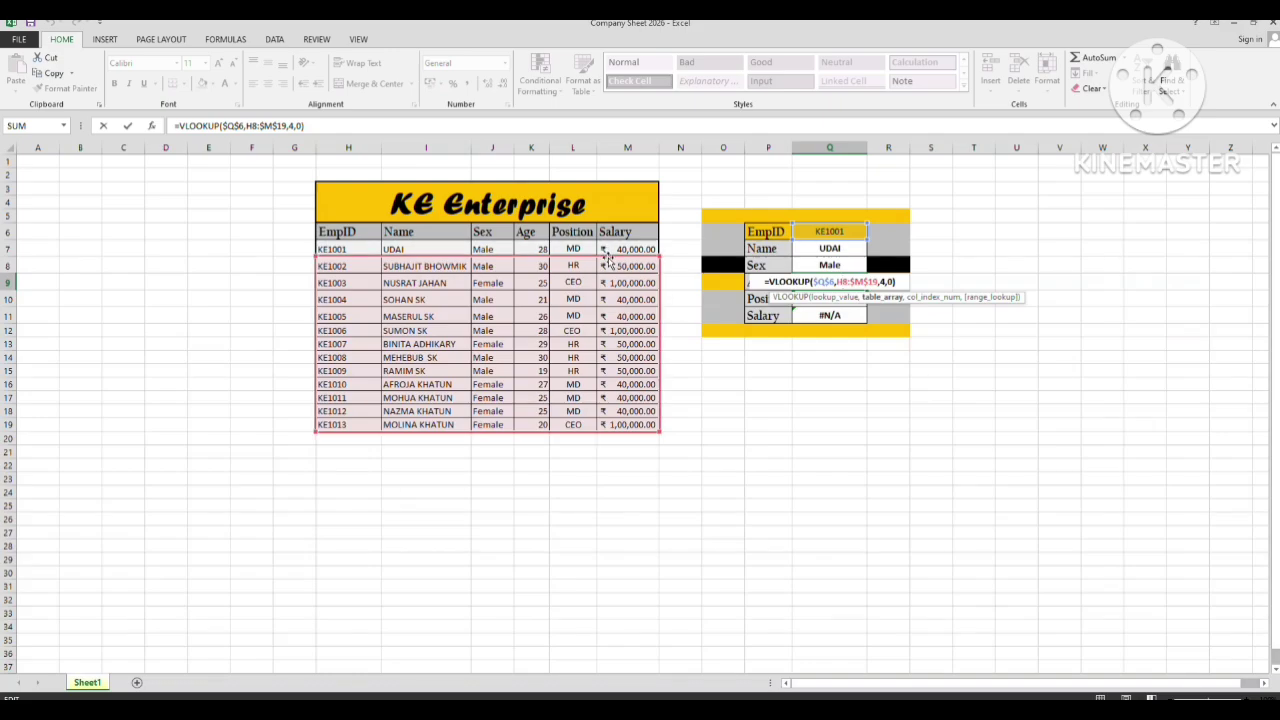
pyautogui.moveTo(612, 261); pyautogui.dragTo(614, 255)
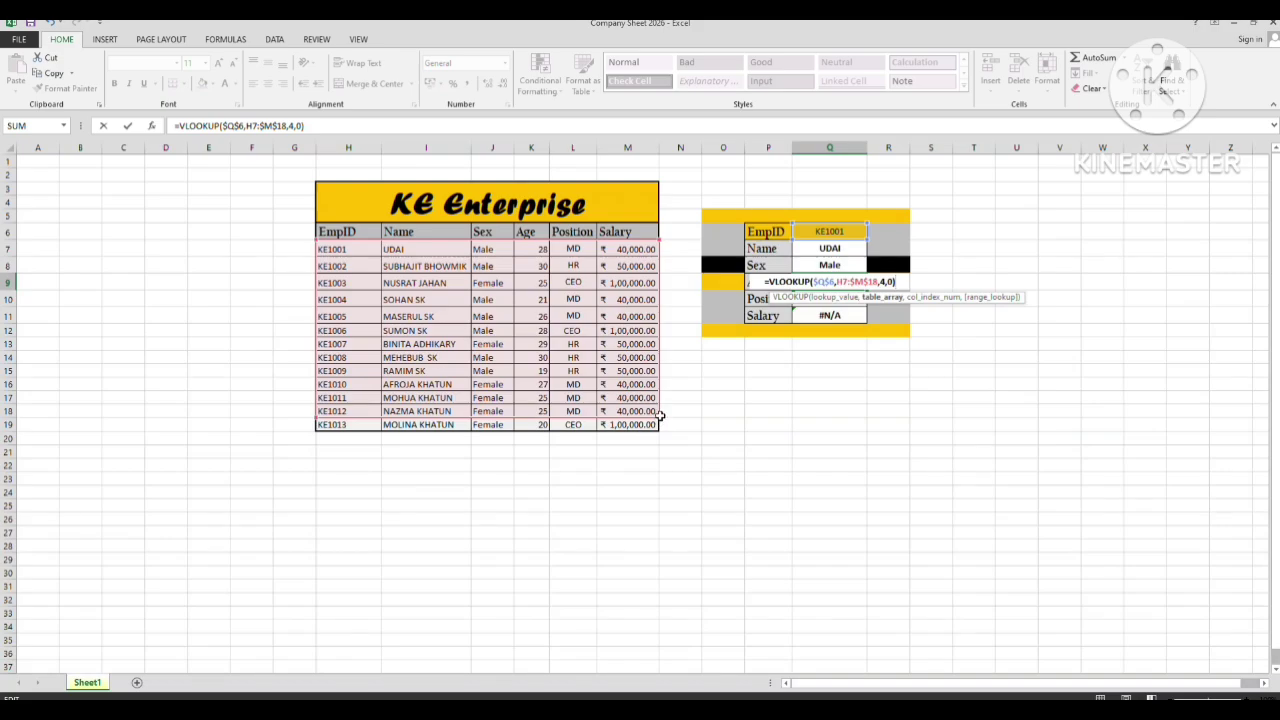
pyautogui.moveTo(660, 415); pyautogui.dragTo(660, 429)
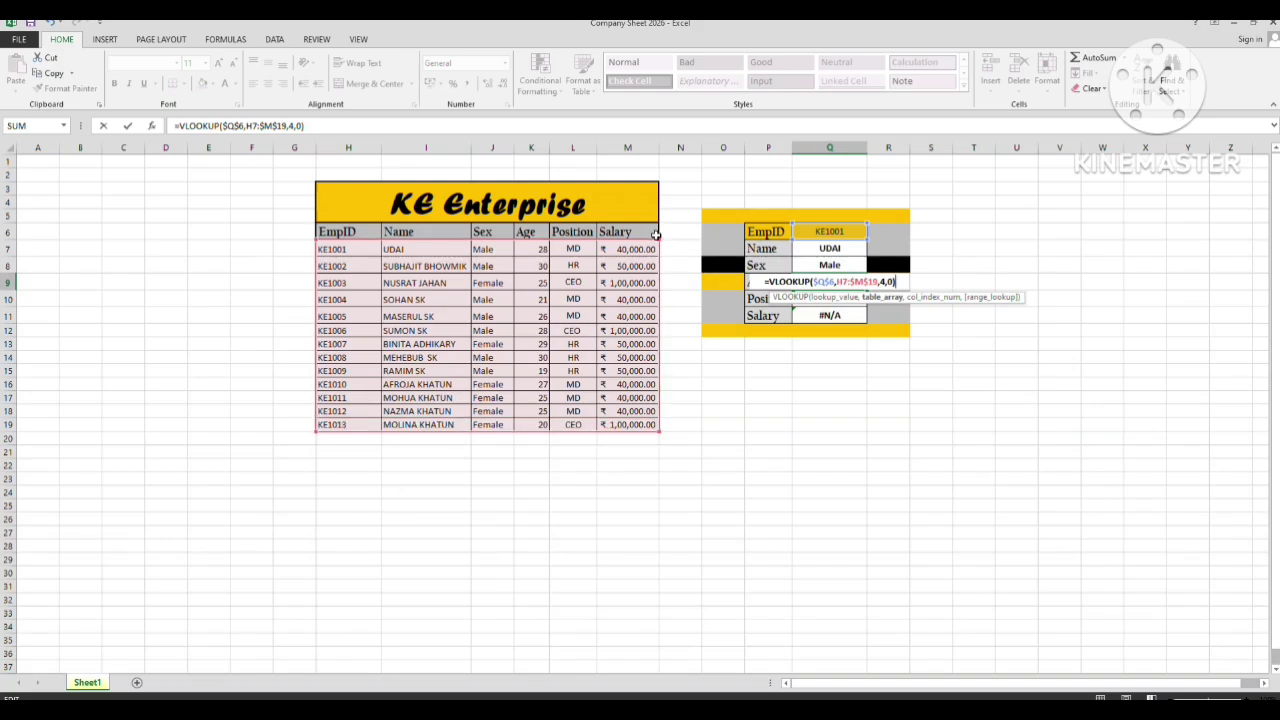
pyautogui.moveTo(660, 237); pyautogui.dragTo(660, 220)
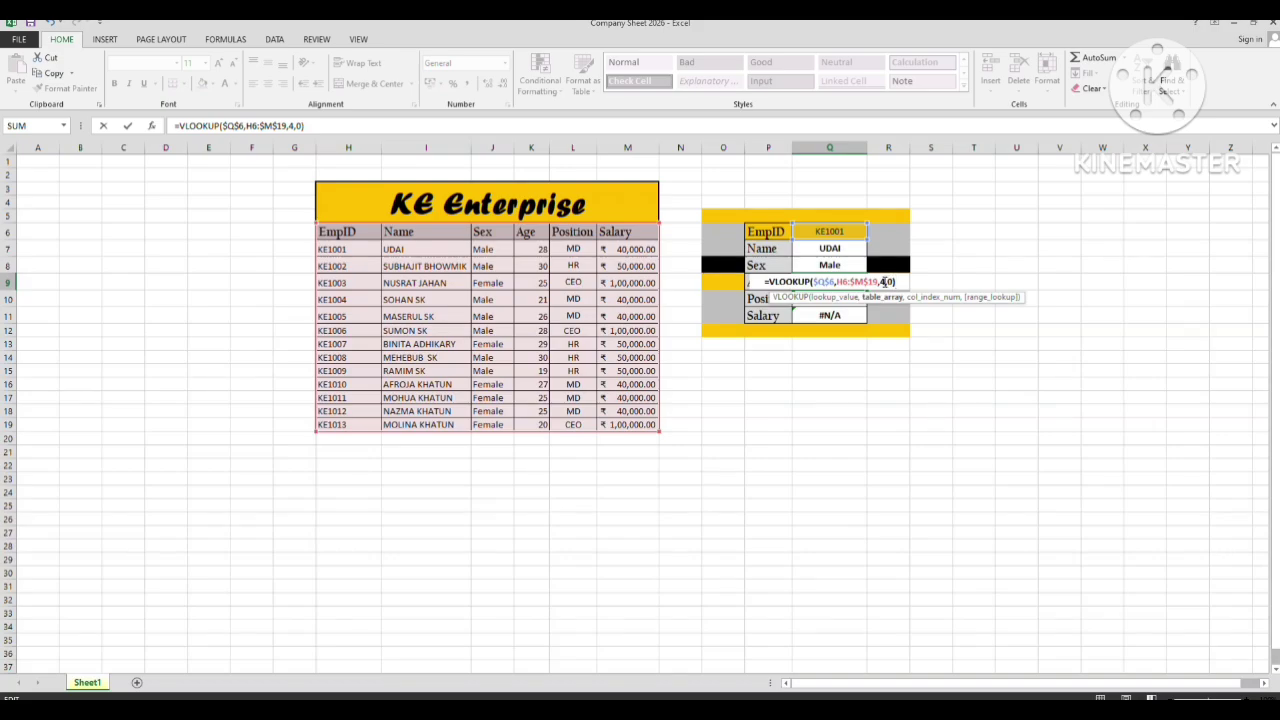
pyautogui.press('Return')
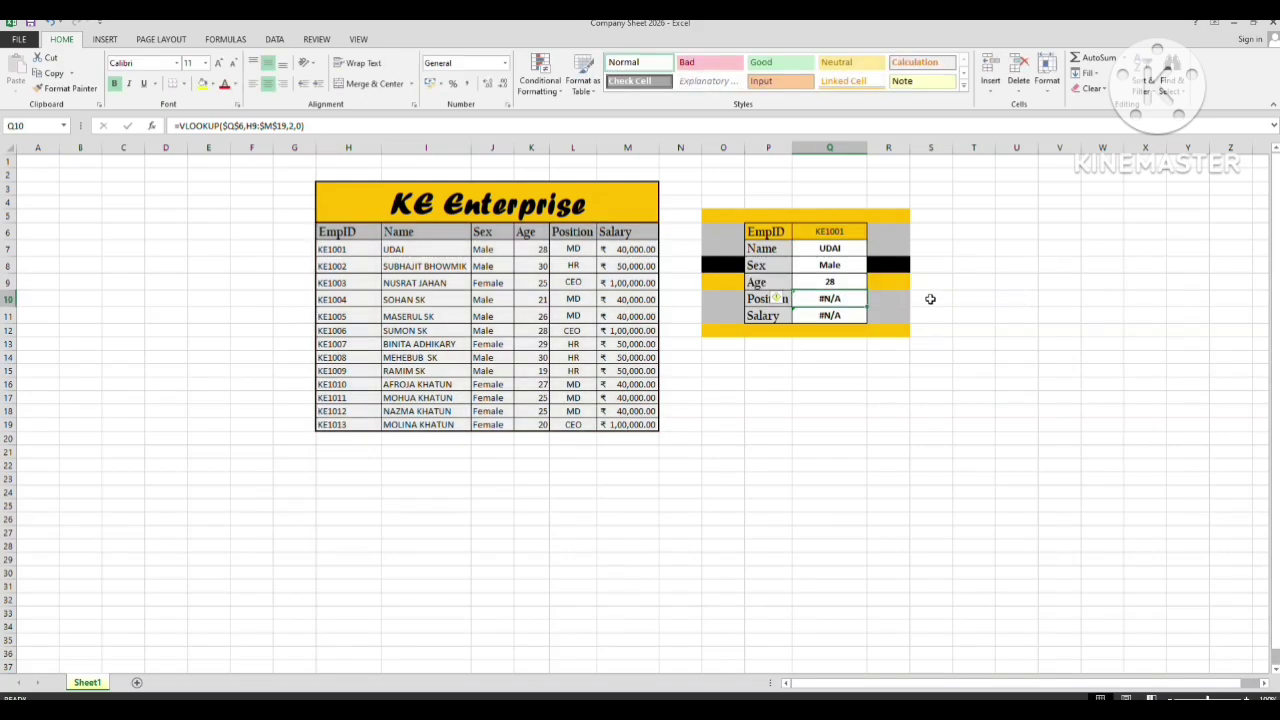
# Extend the Position cell Q10's VLOOKUP table range to H6:$M$19 and set its column index to 5.
pyautogui.click(752, 280)
pyautogui.click(829, 298)
pyautogui.doubleClick(829, 298)
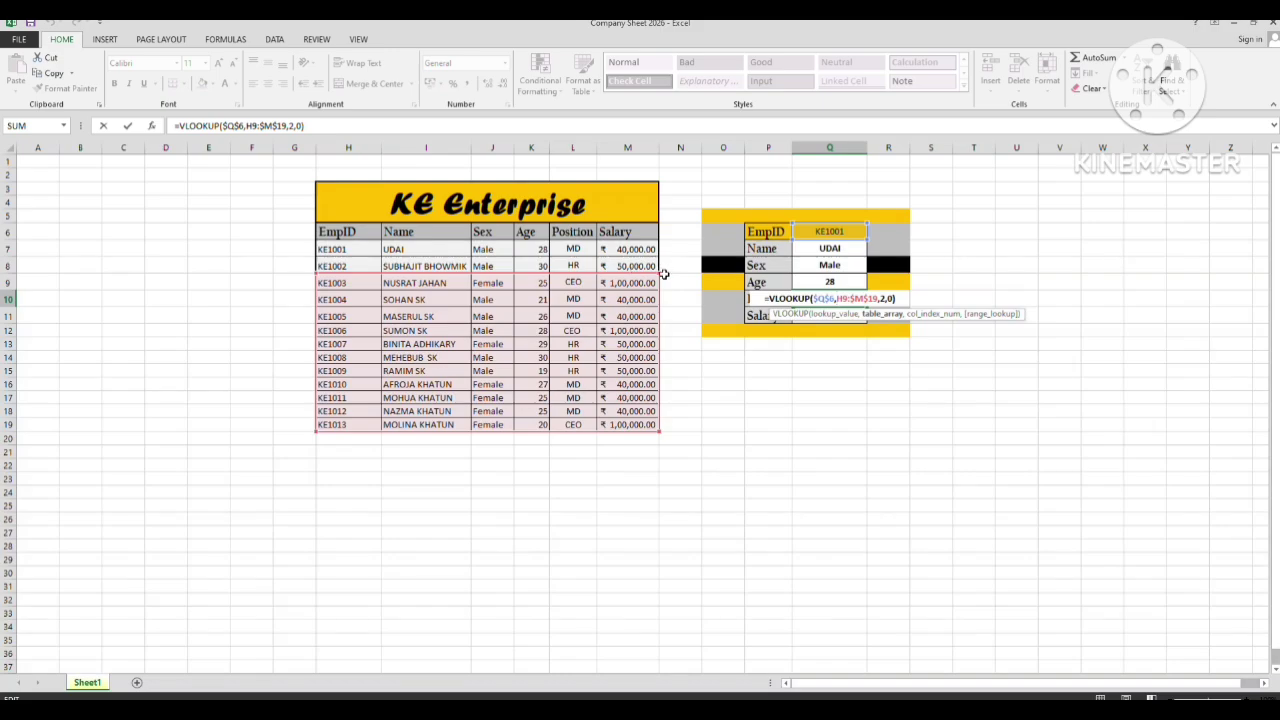
pyautogui.moveTo(660, 273); pyautogui.dragTo(659, 223)
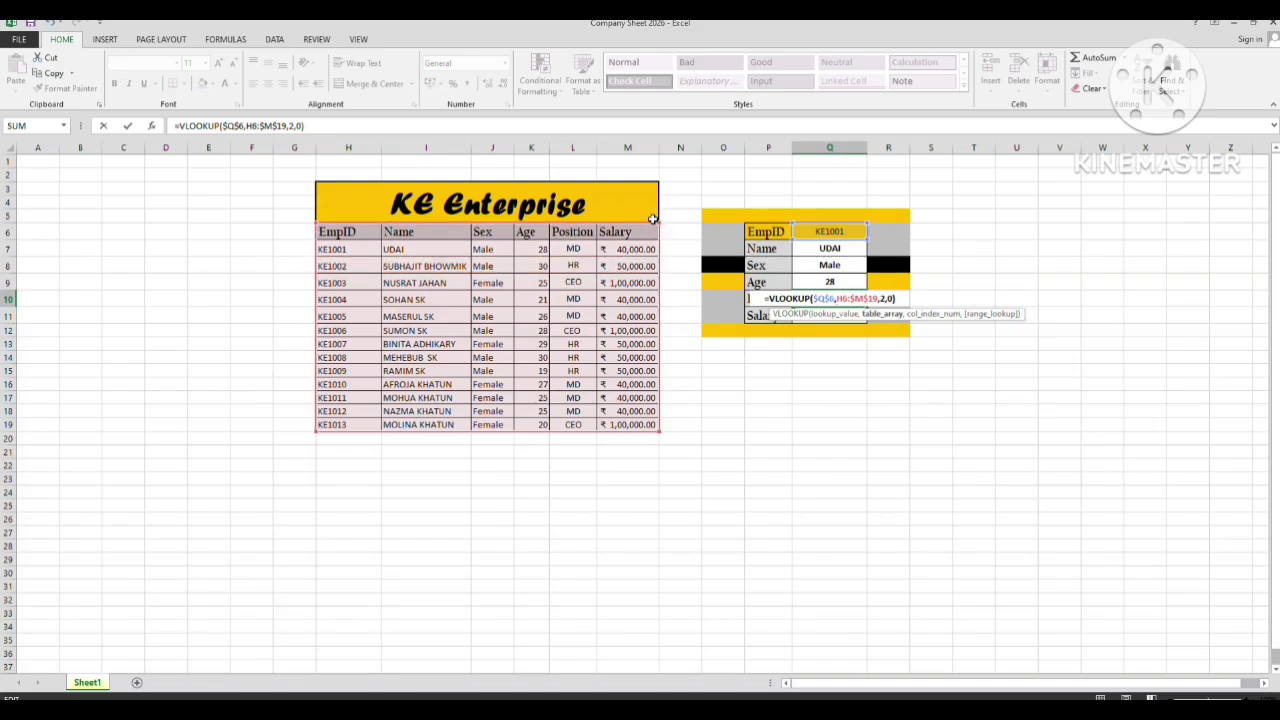
pyautogui.click(822, 298)
pyautogui.click(849, 298)
pyautogui.click(885, 298)
pyautogui.press('BackSpace')
pyautogui.write('5')
pyautogui.press('Return')
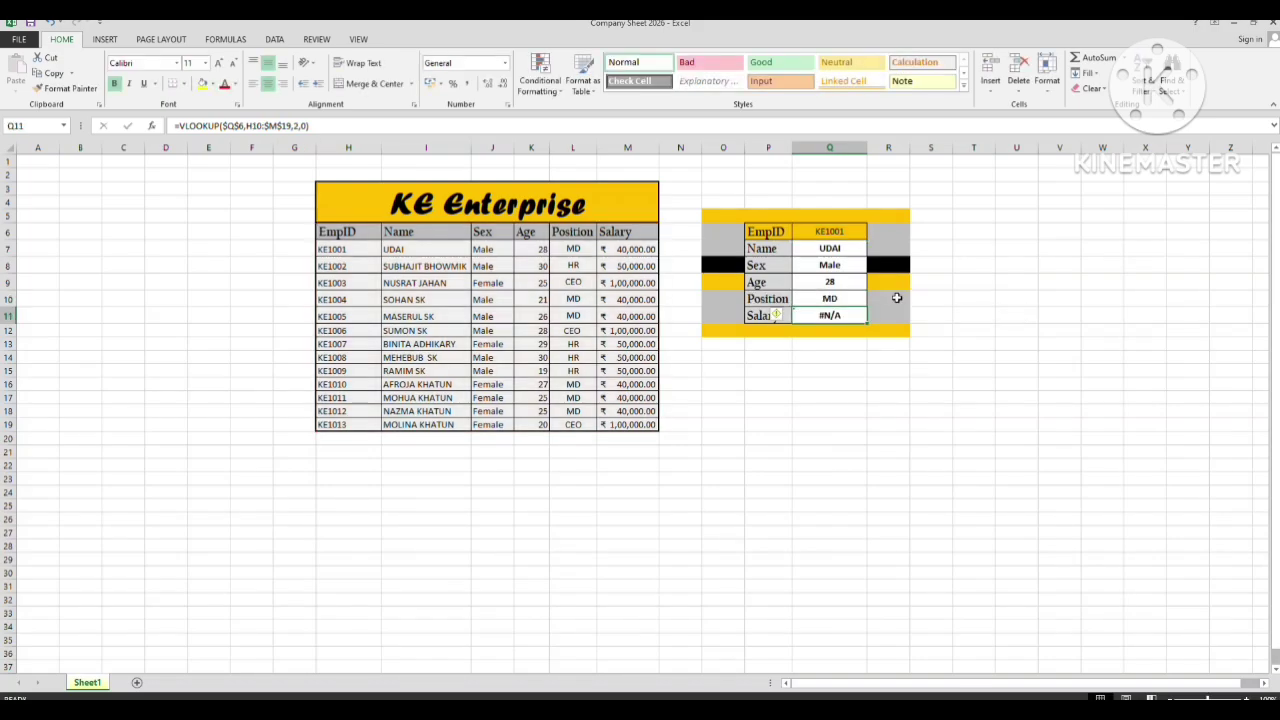
# Extend the Salary cell Q11's VLOOKUP table range to H6:$M$19 and set its column index to 6.
pyautogui.doubleClick(832, 316)
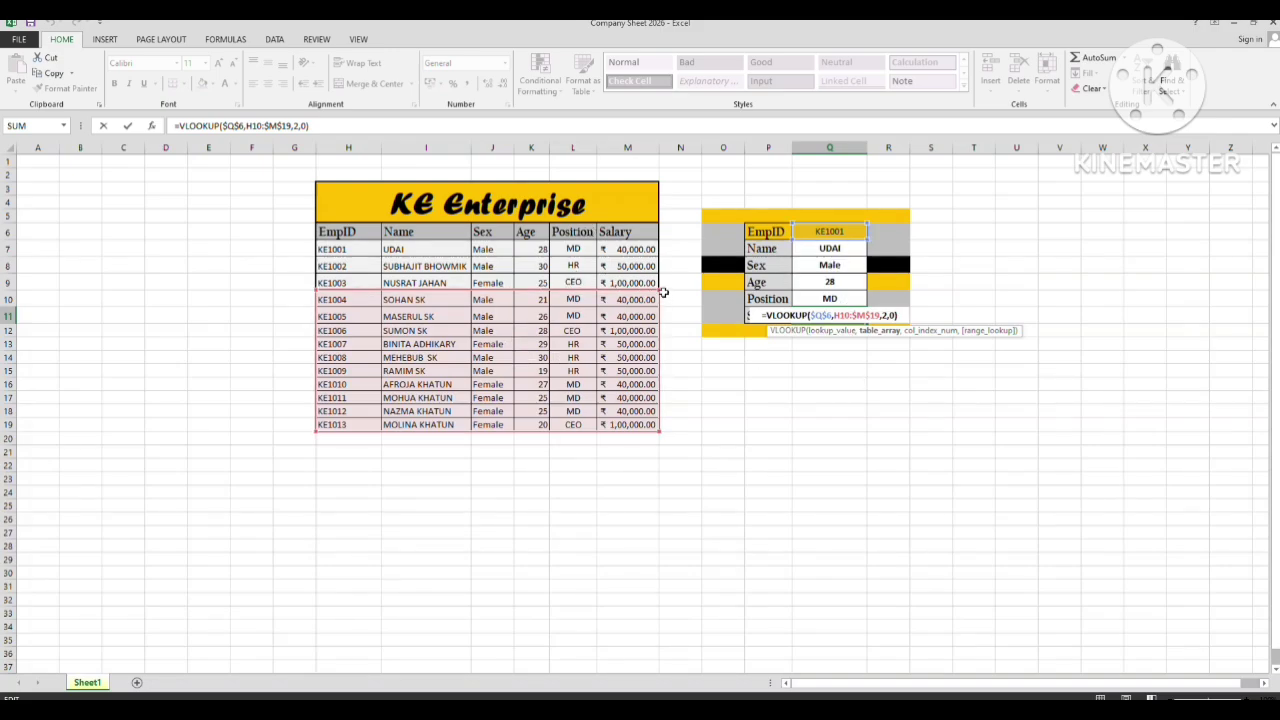
pyautogui.moveTo(659, 292); pyautogui.dragTo(660, 217)
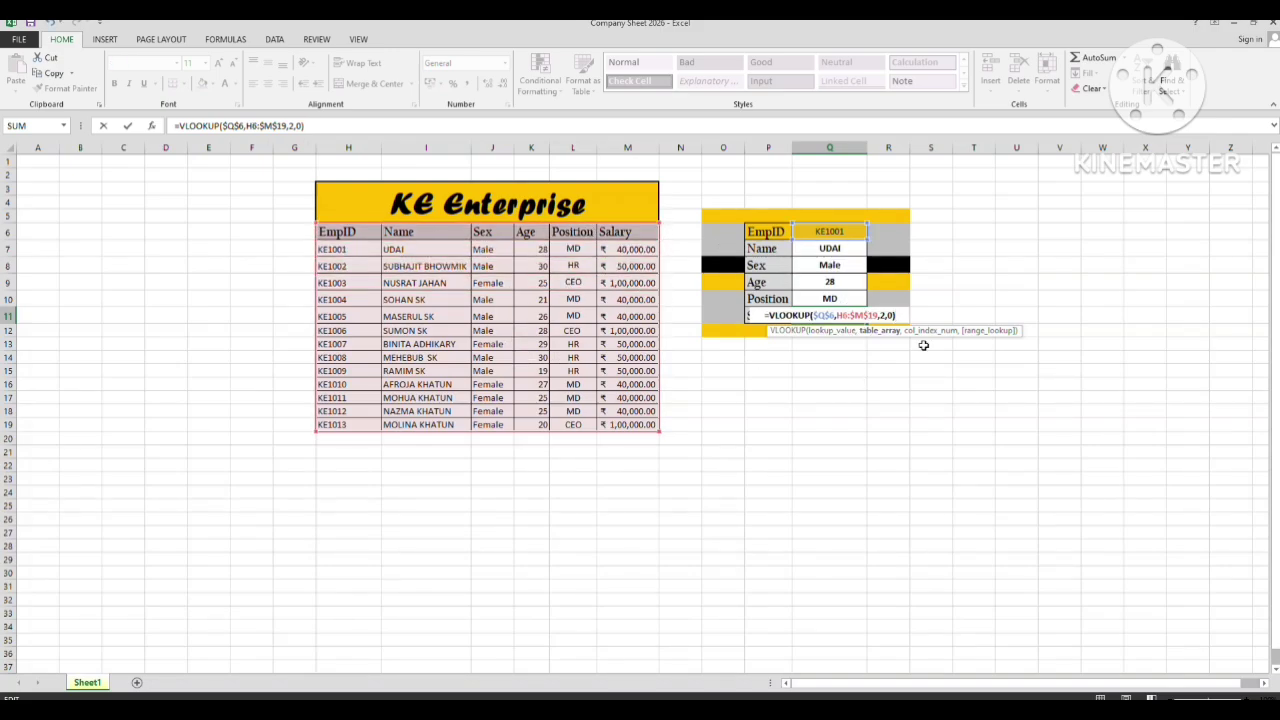
pyautogui.click(885, 315)
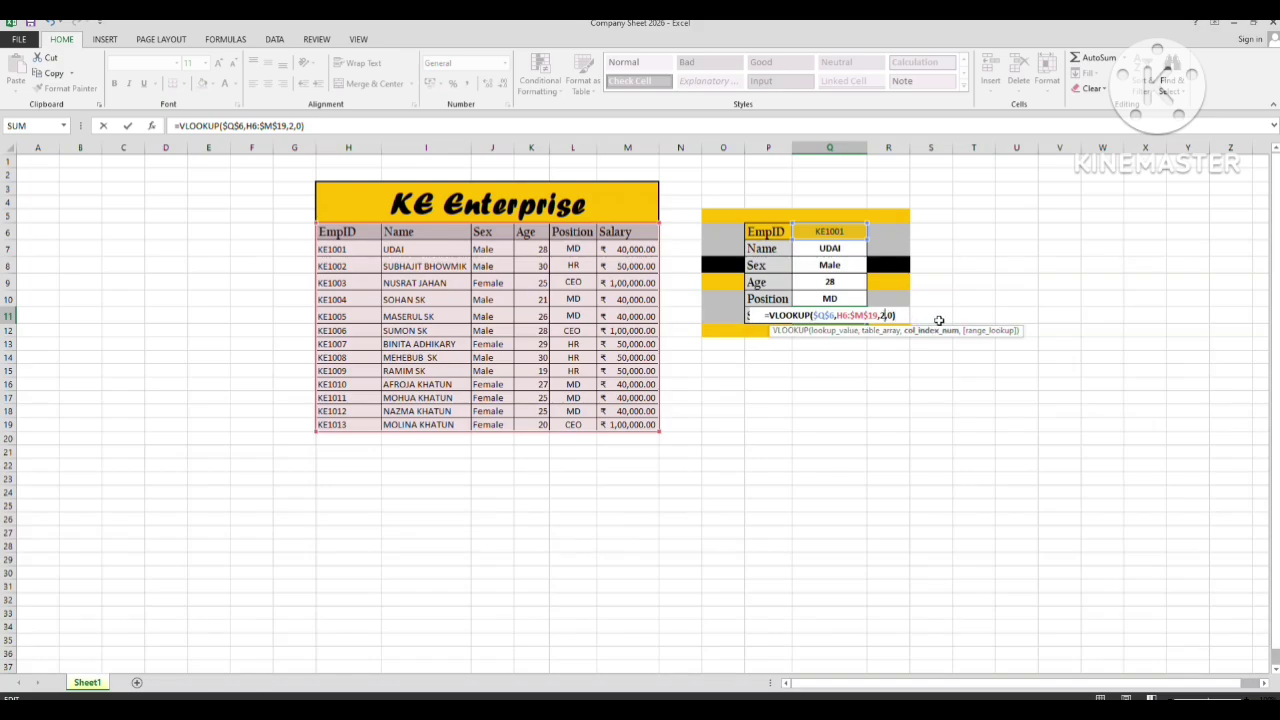
pyautogui.press('BackSpace')
pyautogui.write('6')
pyautogui.press('Return')
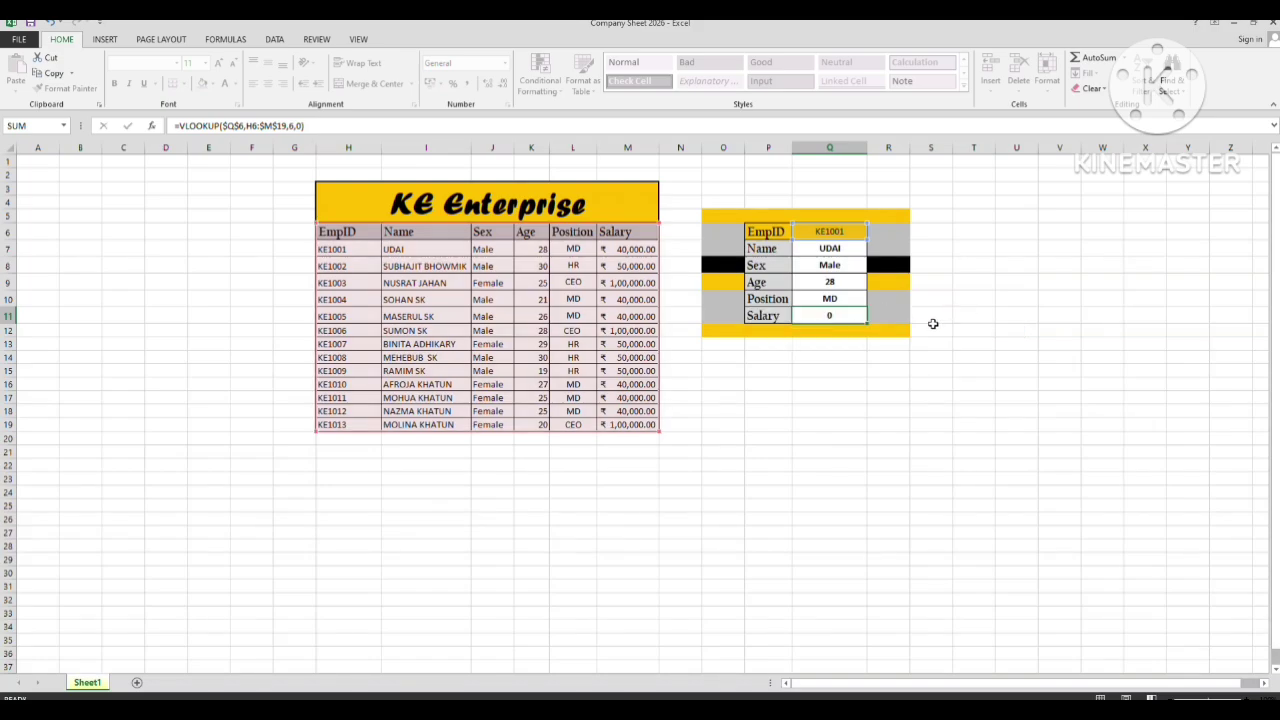
# Apply the rupee Accounting number format to the Salary cell Q11 of the lookup card.
pyautogui.click(806, 315)
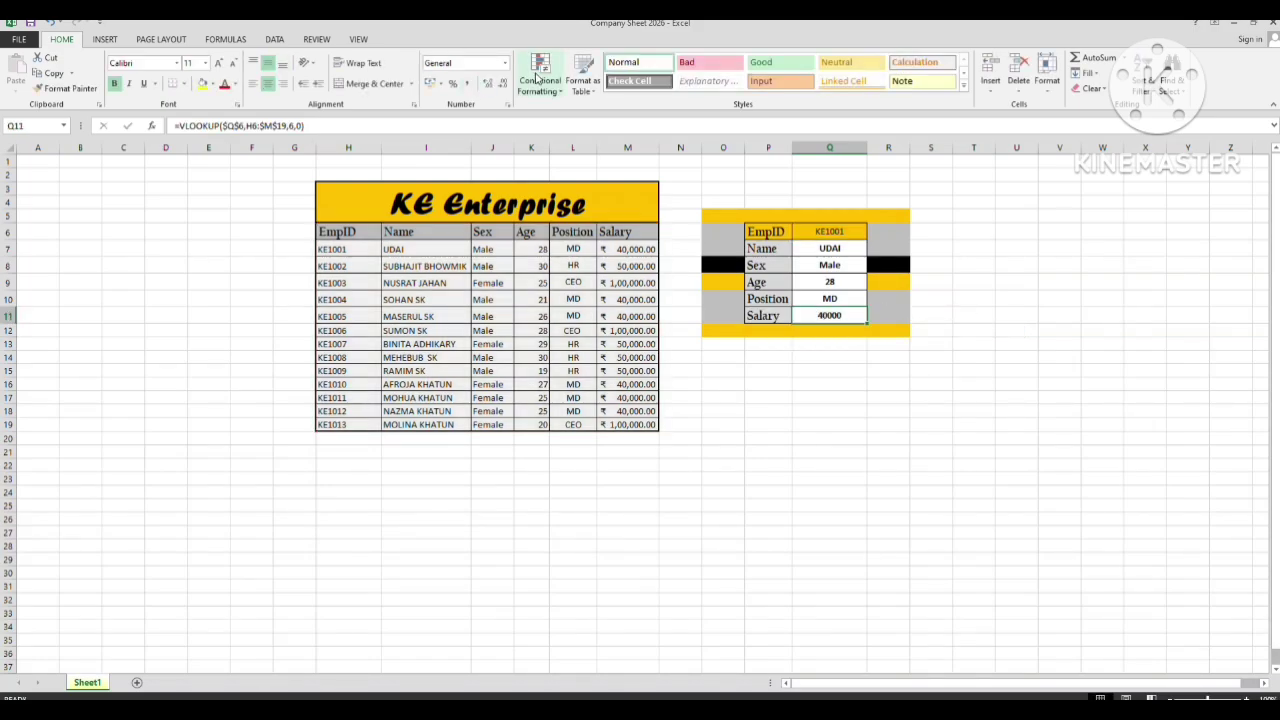
pyautogui.click(430, 83)
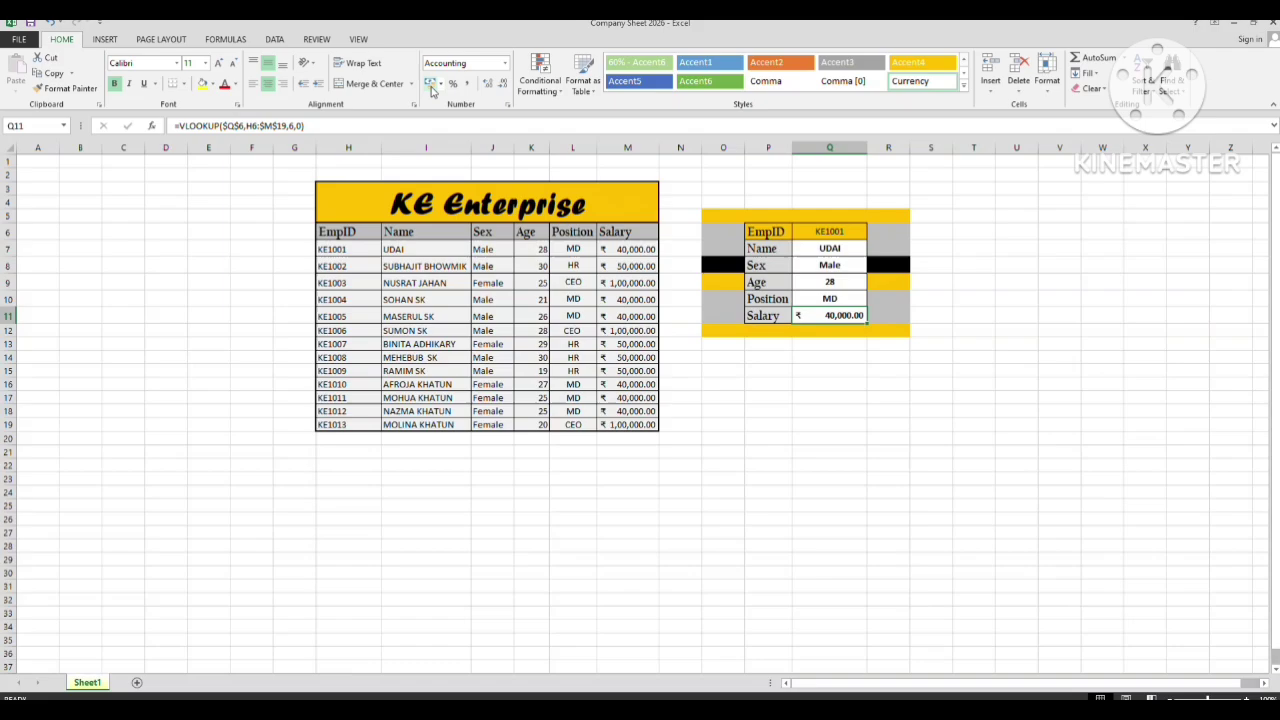
pyautogui.click(1115, 452)
pyautogui.click(828, 301)
pyautogui.moveTo(834, 249); pyautogui.dragTo(848, 315)
pyautogui.click(966, 434)
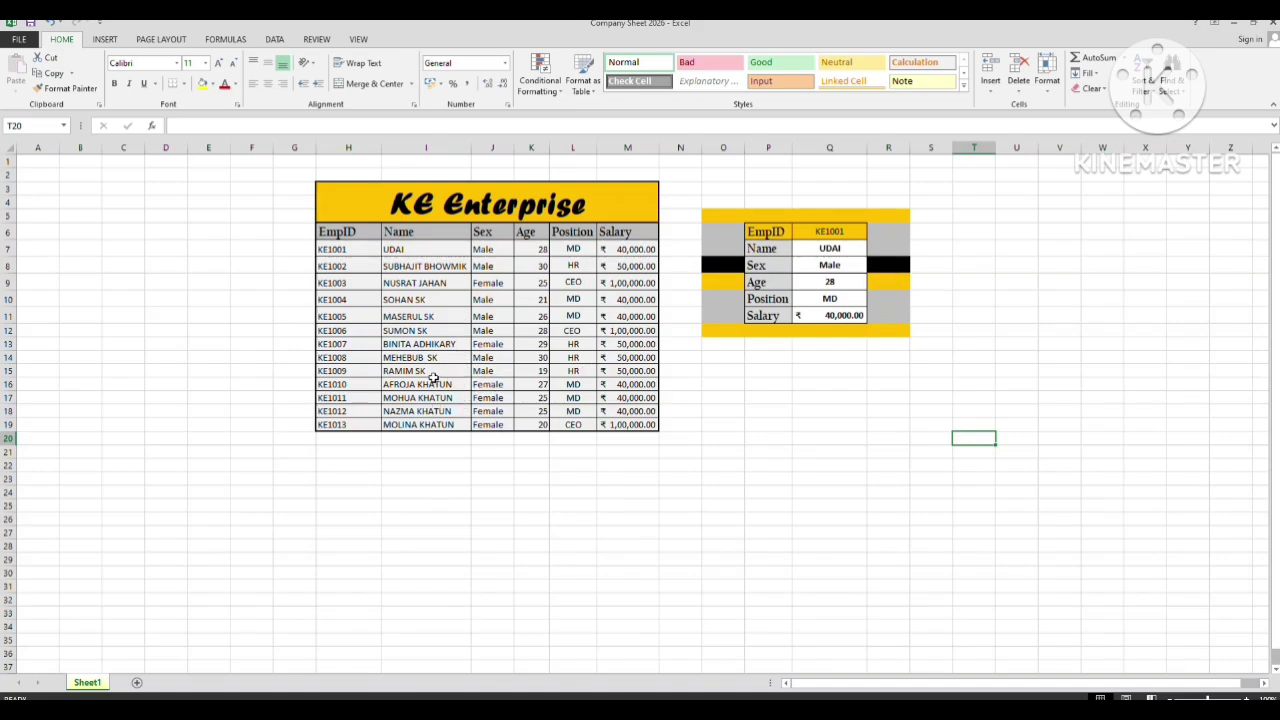
# Try to make the table range in the Salary cell Q11's formula absolute as $H$6:$M$19.
pyautogui.click(829, 315)
pyautogui.doubleClick(829, 315)
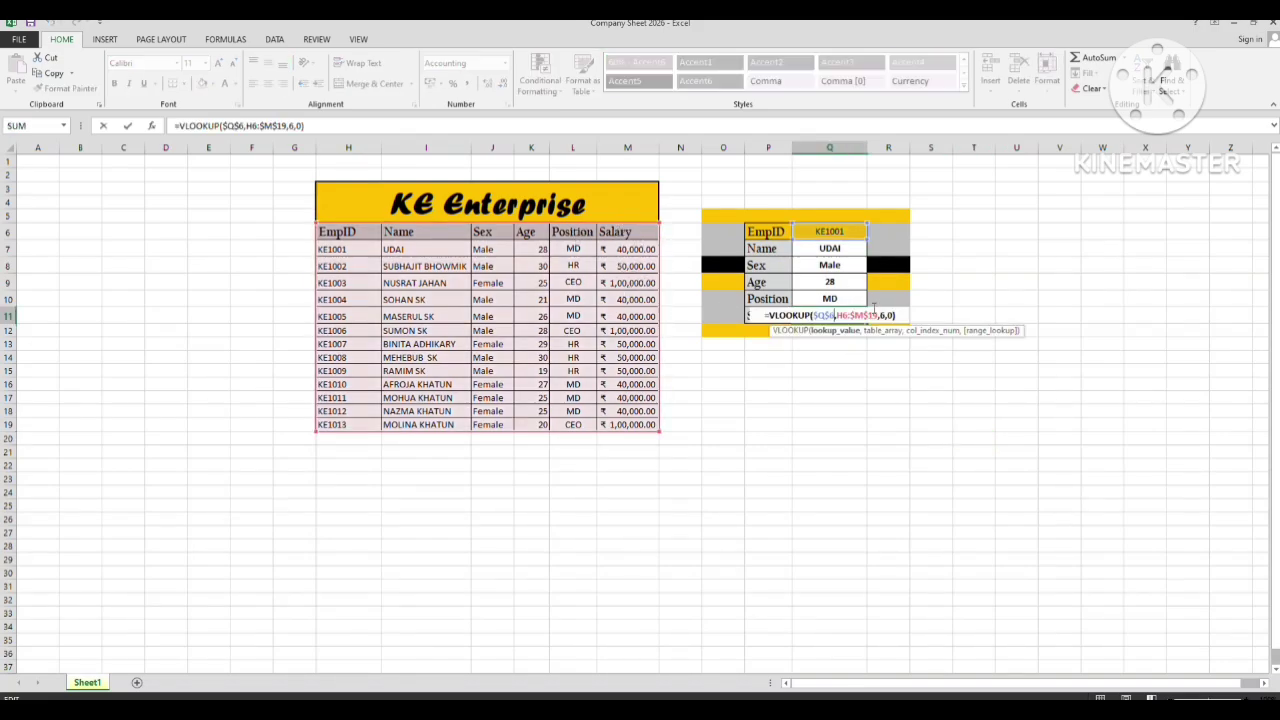
pyautogui.moveTo(835, 315); pyautogui.dragTo(879, 315)
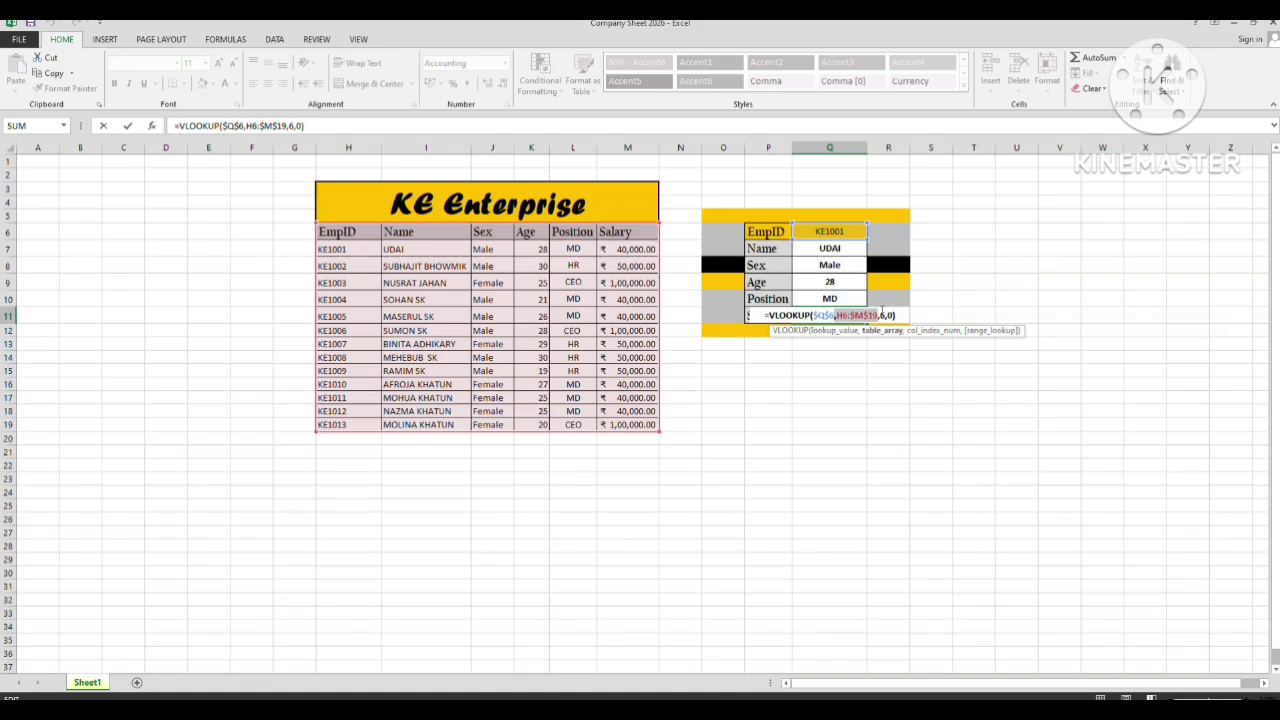
pyautogui.press('F4')
pyautogui.press('F4')
pyautogui.press('F4')
pyautogui.press('F4')
pyautogui.press('F4')
pyautogui.press('F4')
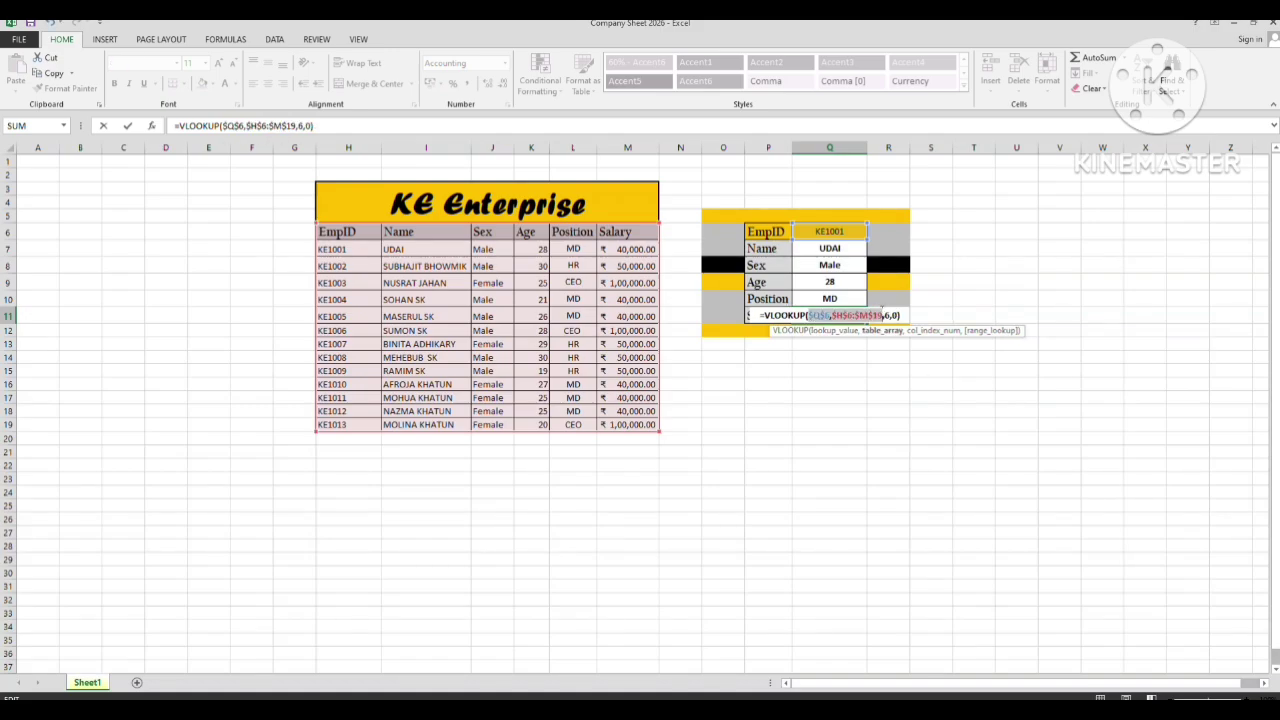
pyautogui.press('F4')
pyautogui.press('F4')
pyautogui.press('F4')
pyautogui.press('F4')
pyautogui.press('F4')
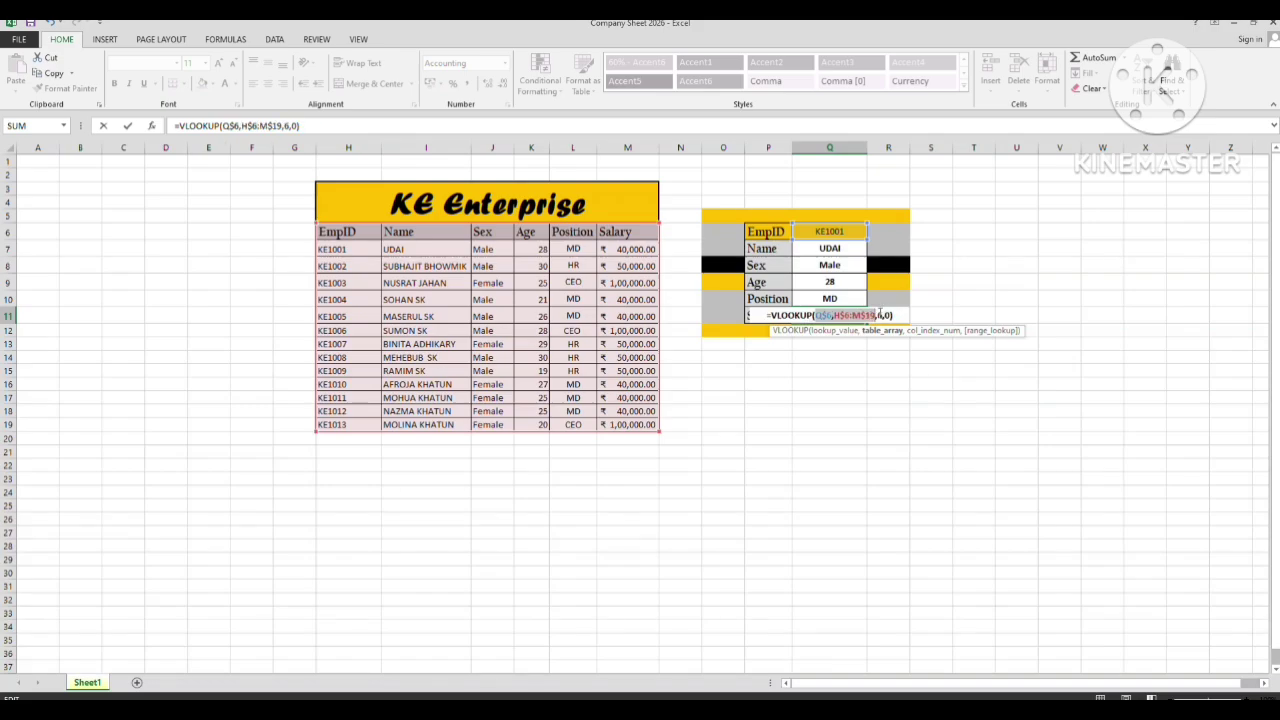
pyautogui.press('F4')
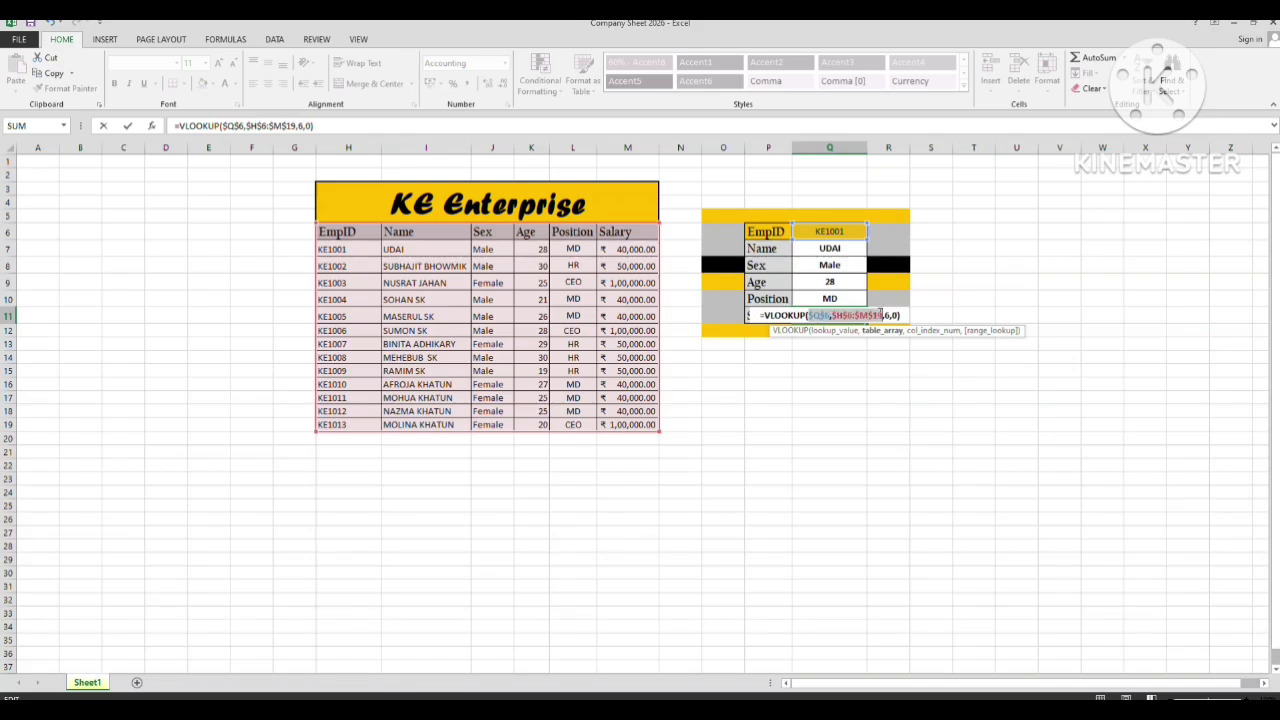
pyautogui.click(918, 448)
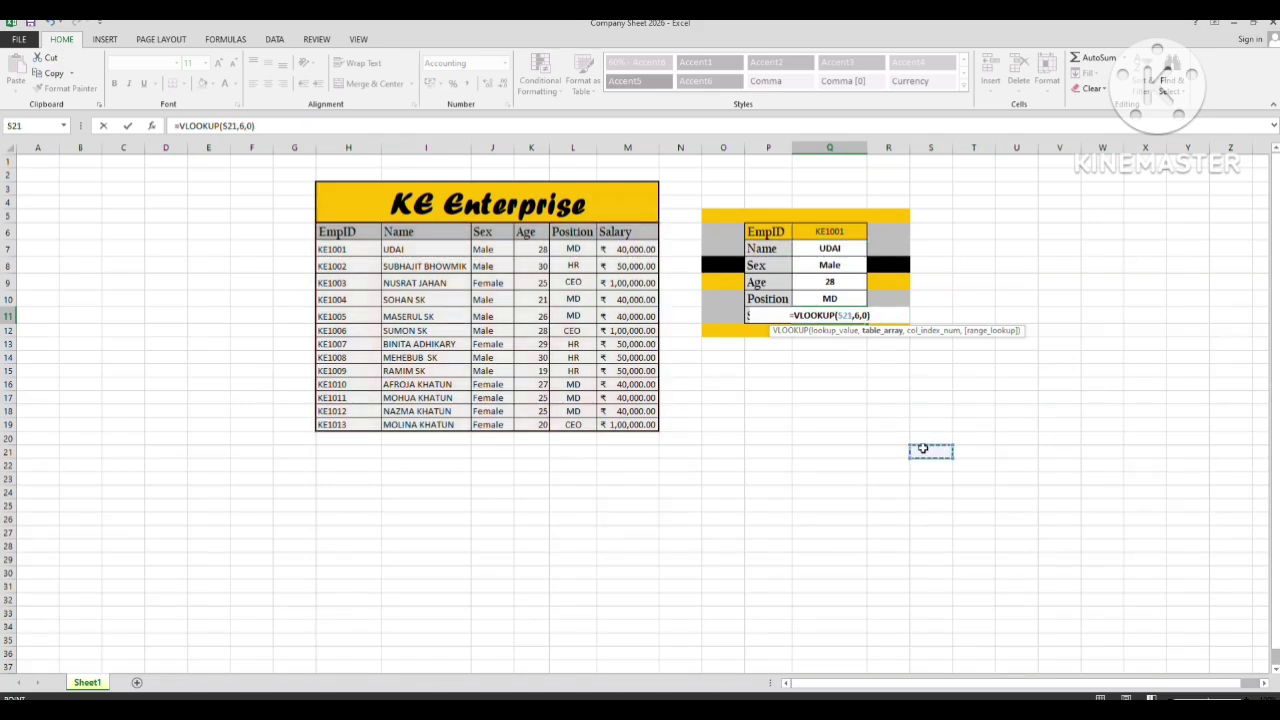
# Delete the whole formula from the Salary cell Q11, leaving the cell empty.
pyautogui.press('BackSpace')
pyautogui.press('BackSpace')
pyautogui.press('BackSpace')
pyautogui.press('BackSpace')
pyautogui.press('BackSpace')
pyautogui.press('BackSpace')
pyautogui.press('BackSpace')
pyautogui.press('BackSpace')
pyautogui.press('BackSpace')
pyautogui.press('BackSpace')
pyautogui.press('BackSpace')
pyautogui.press('BackSpace')
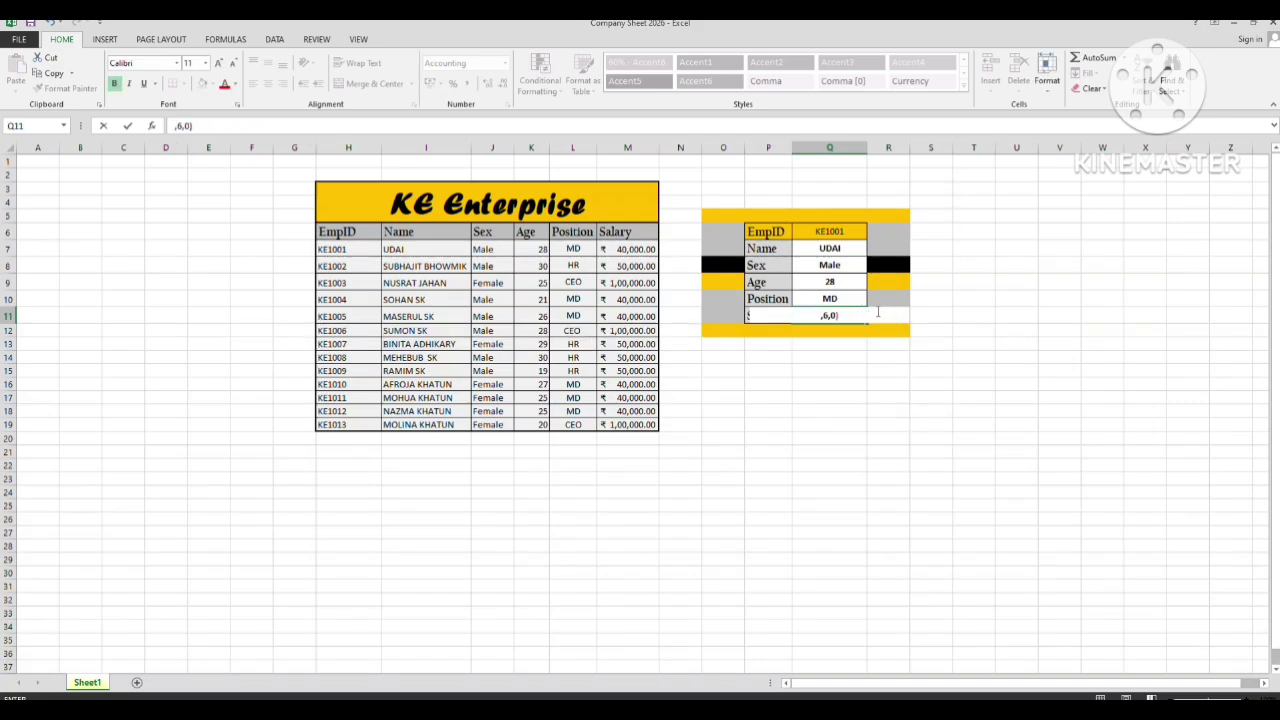
pyautogui.moveTo(878, 312); pyautogui.dragTo(785, 315)
pyautogui.press('BackSpace')
pyautogui.press('Return')
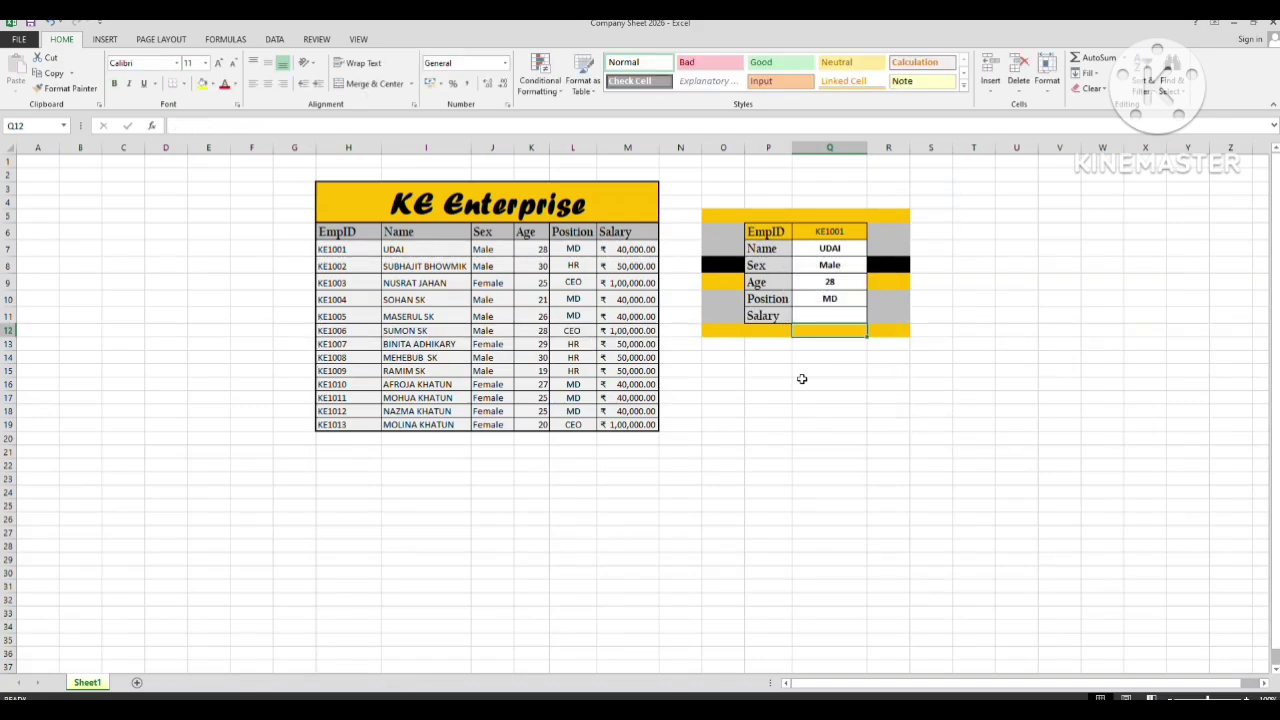
pyautogui.click(900, 452)
# Fill the Position cell Q10's formula down into the Salary cell Q11.
pyautogui.click(855, 300)
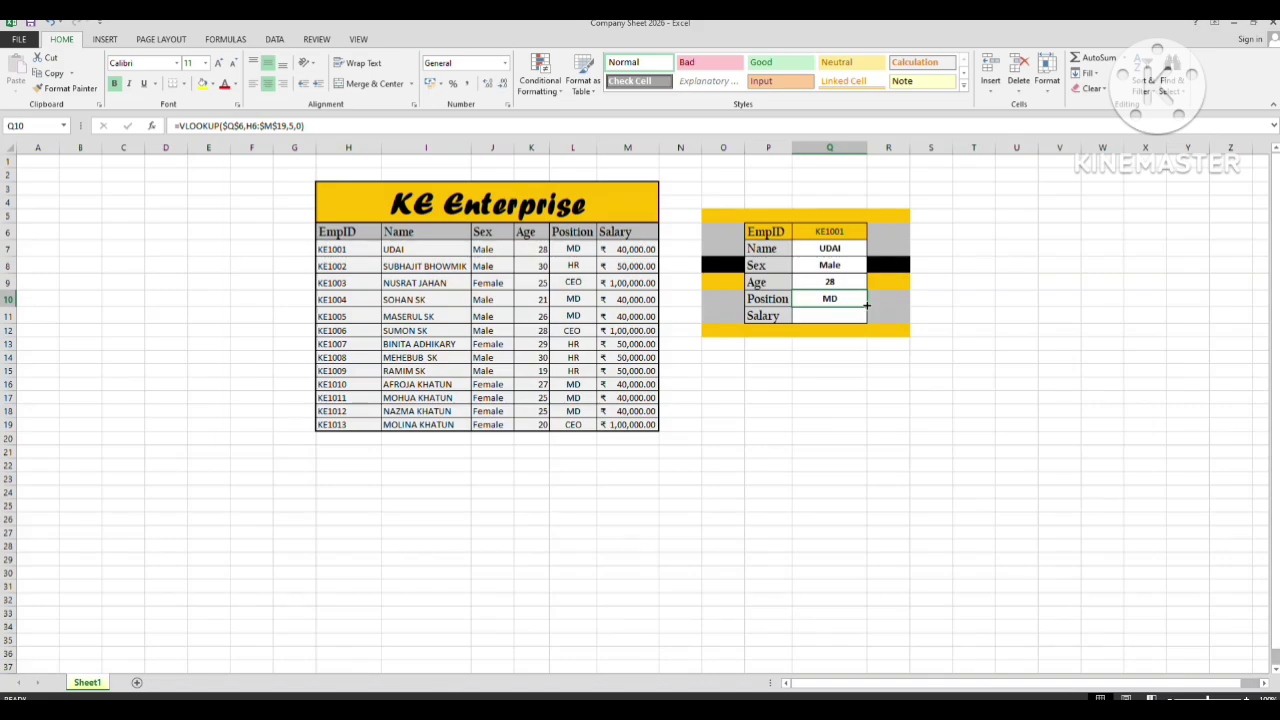
pyautogui.moveTo(866, 305); pyautogui.dragTo(866, 321)
pyautogui.click(1005, 332)
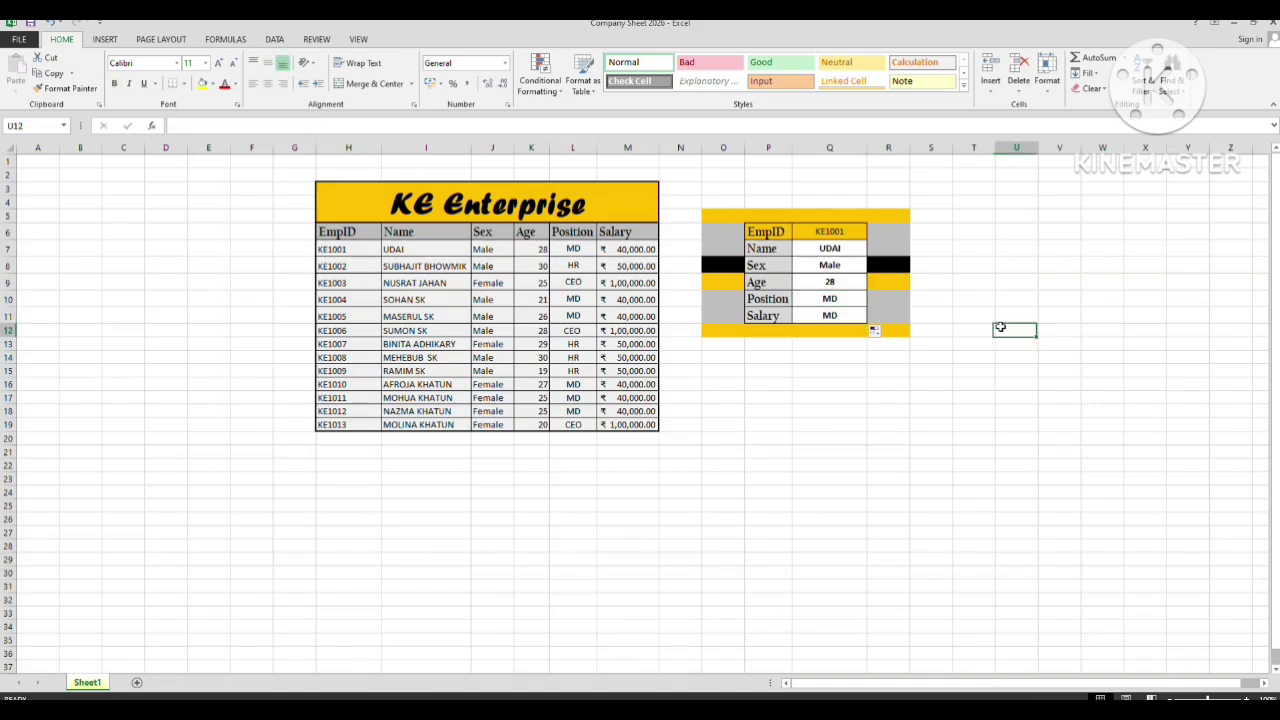
# Extend the Salary cell Q11's VLOOKUP table range to H6:$M$19 and replace its column index with ROW().
pyautogui.click(847, 315)
pyautogui.doubleClick(847, 315)
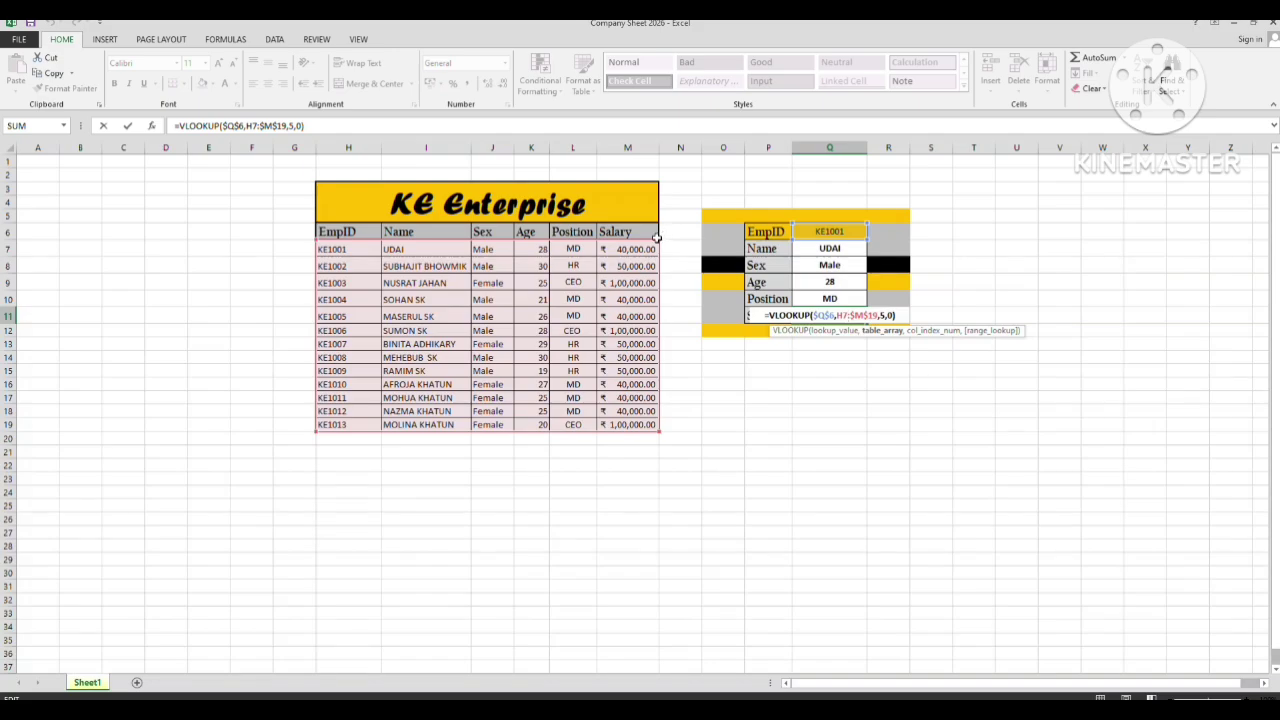
pyautogui.moveTo(657, 235); pyautogui.dragTo(663, 229)
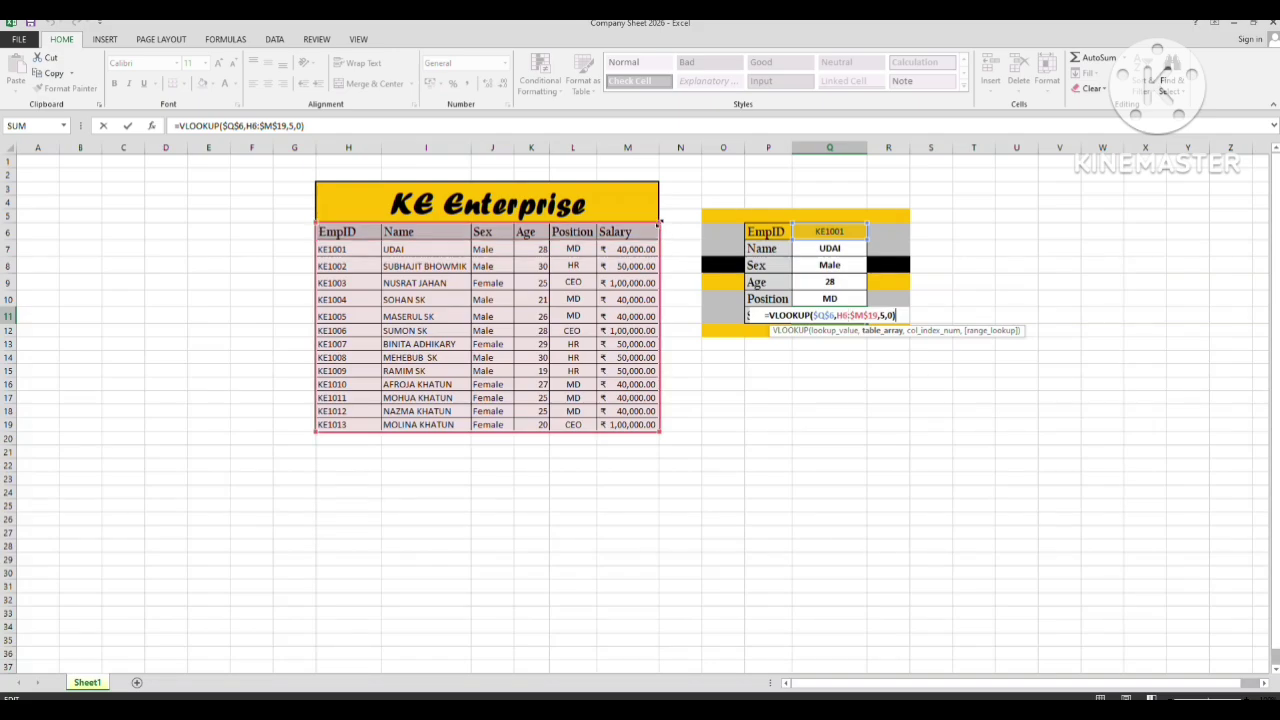
pyautogui.click(887, 315)
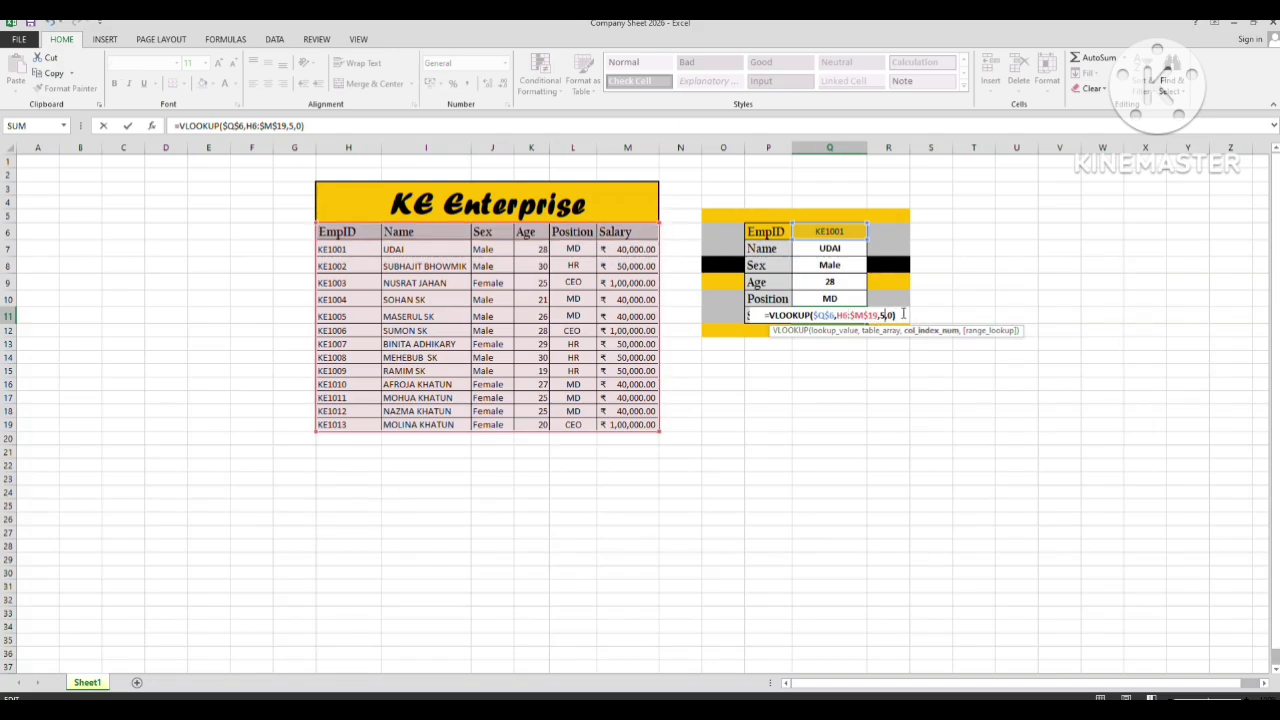
pyautogui.press('BackSpace')
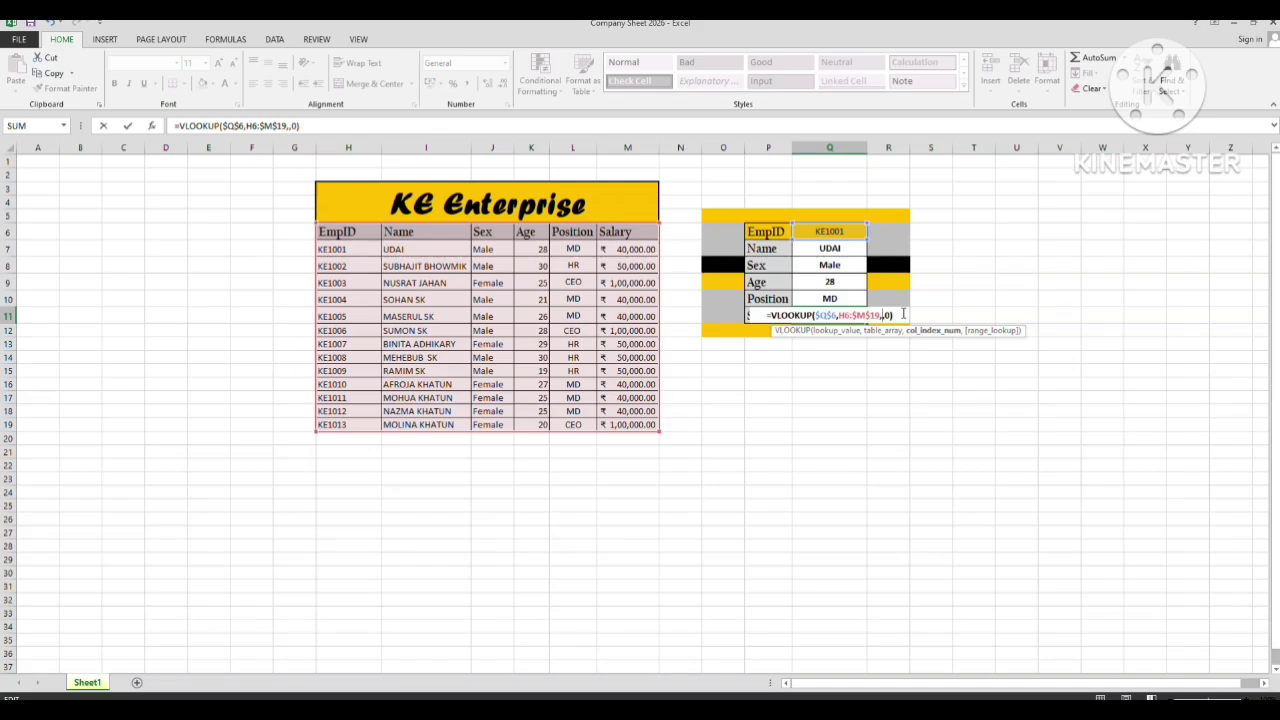
pyautogui.write('Row')
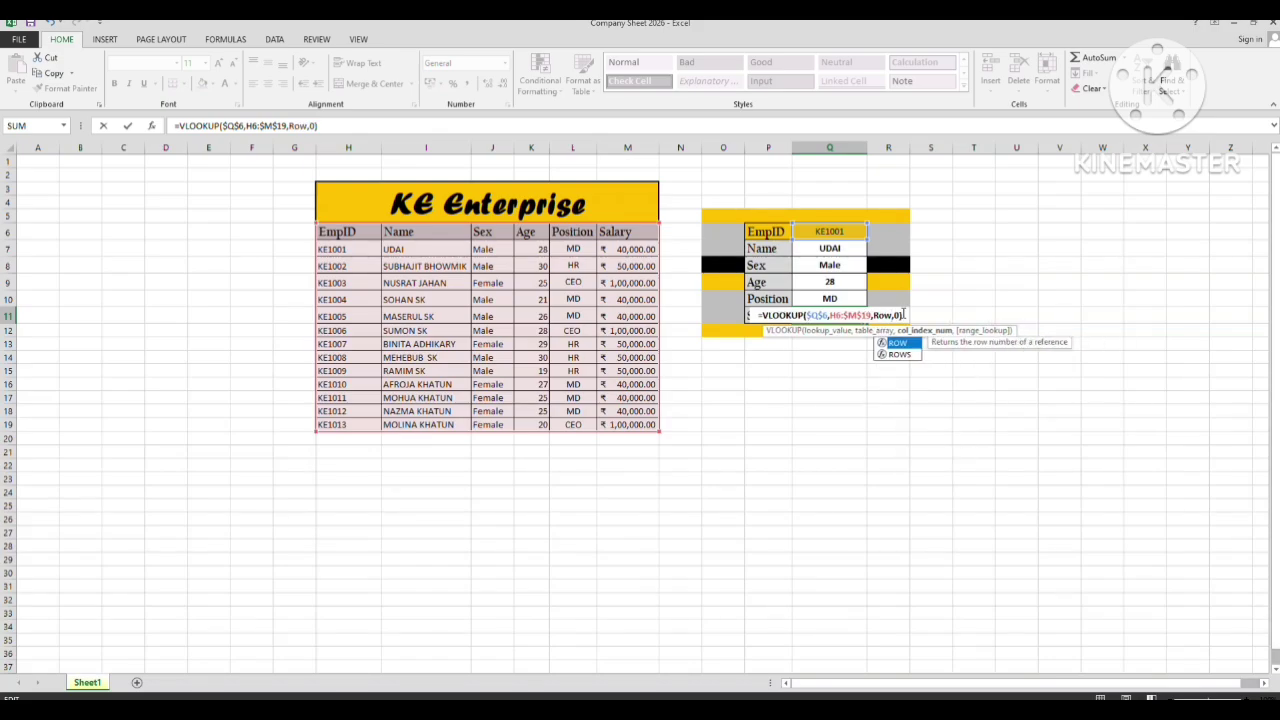
pyautogui.write('()')
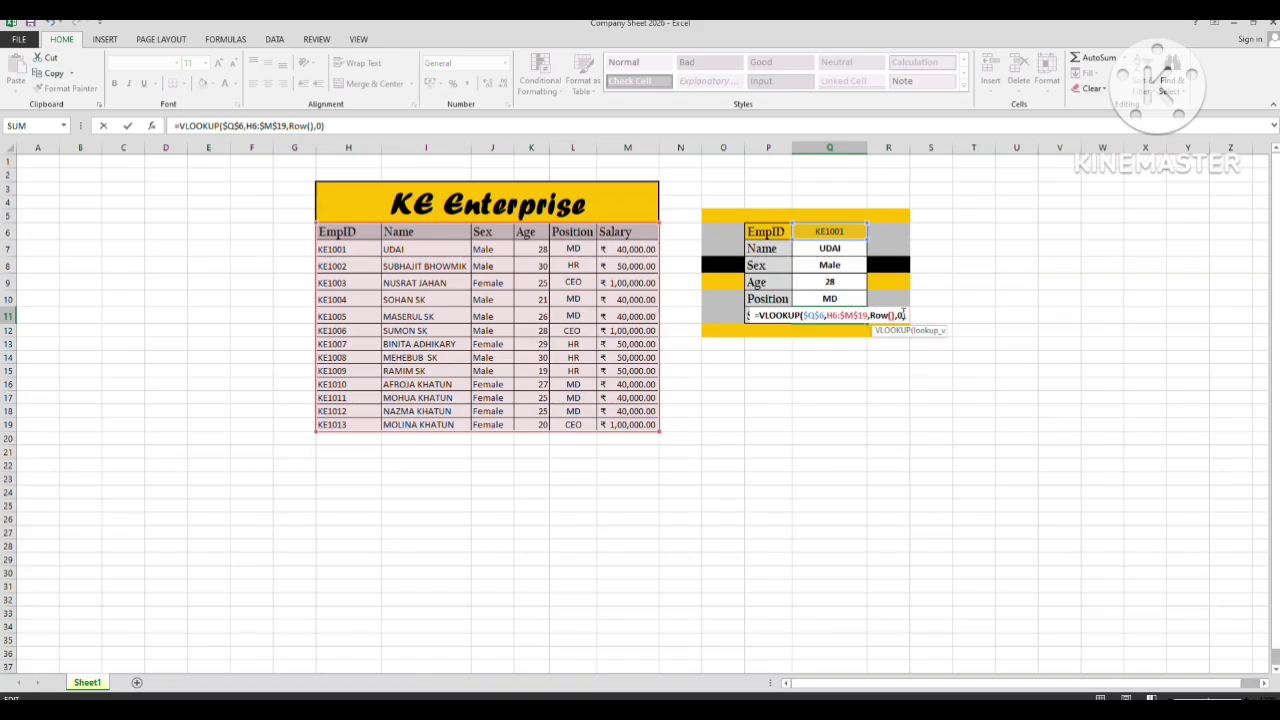
pyautogui.press('Return')
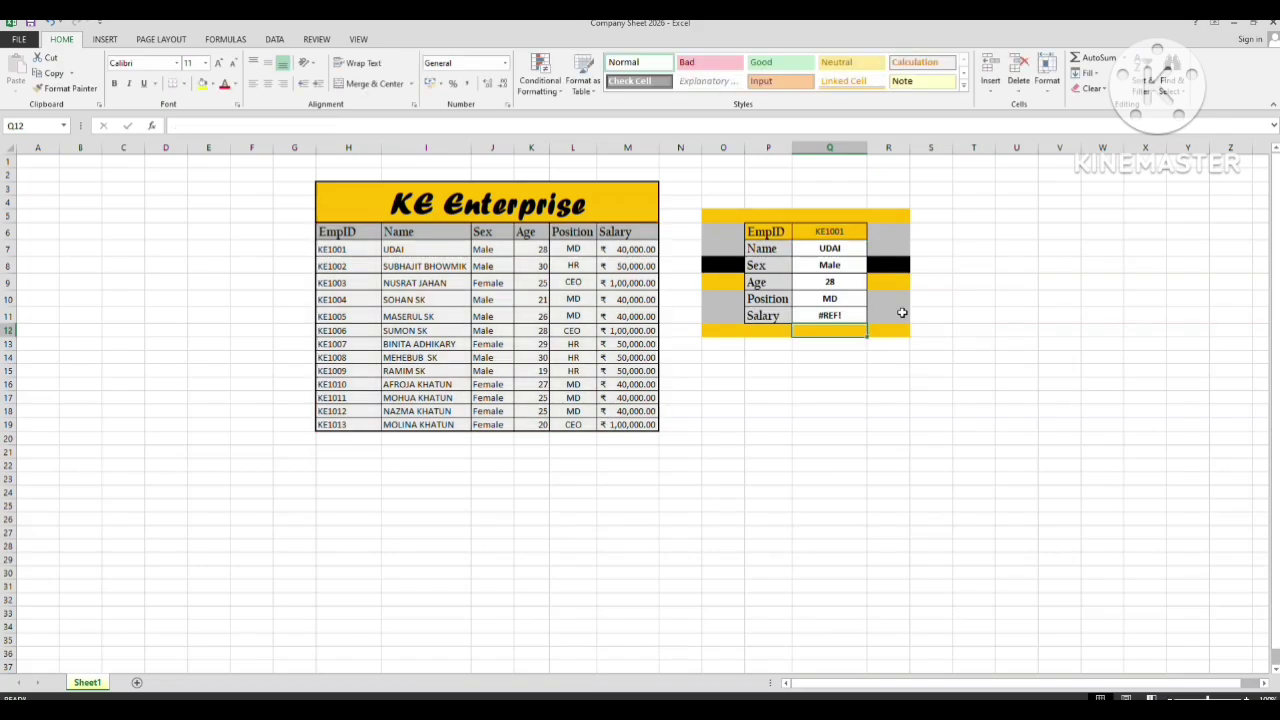
# Review the Salary cell Q11's formula, look up help for its reference error, and close the help.
pyautogui.doubleClick(813, 311)
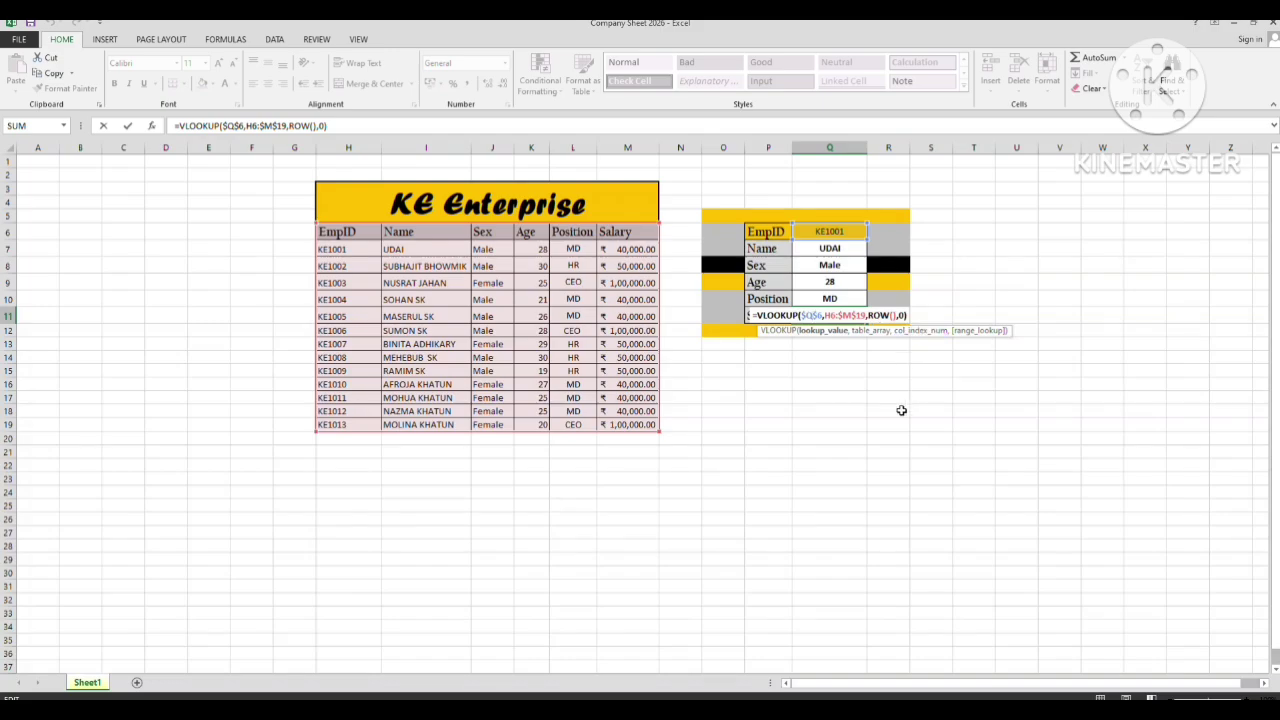
pyautogui.press('Return')
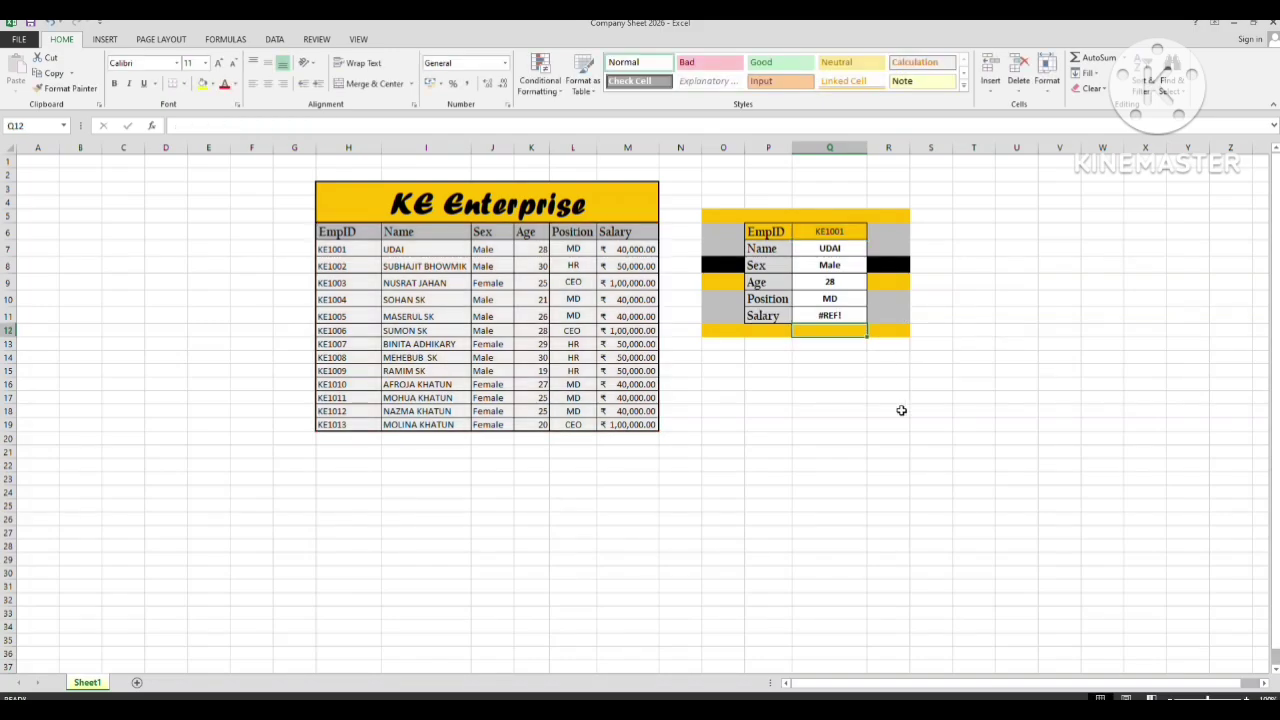
pyautogui.click(820, 313)
pyautogui.click(785, 316)
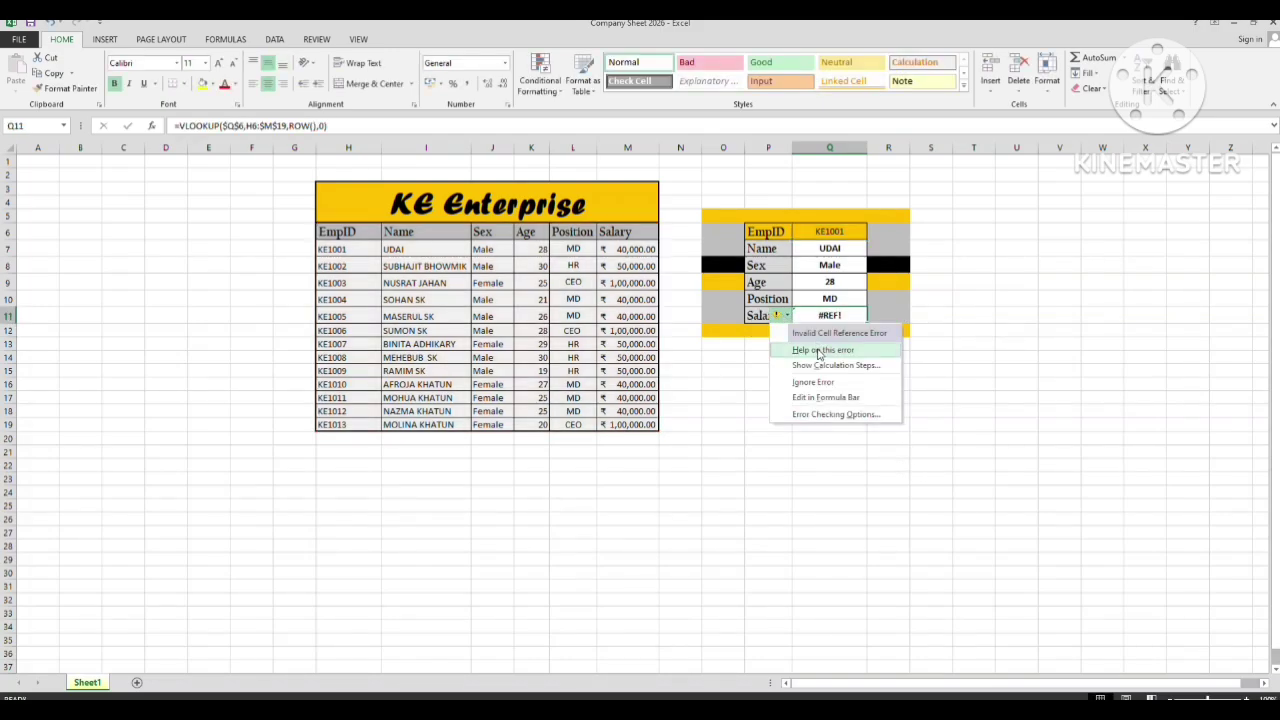
pyautogui.click(818, 352)
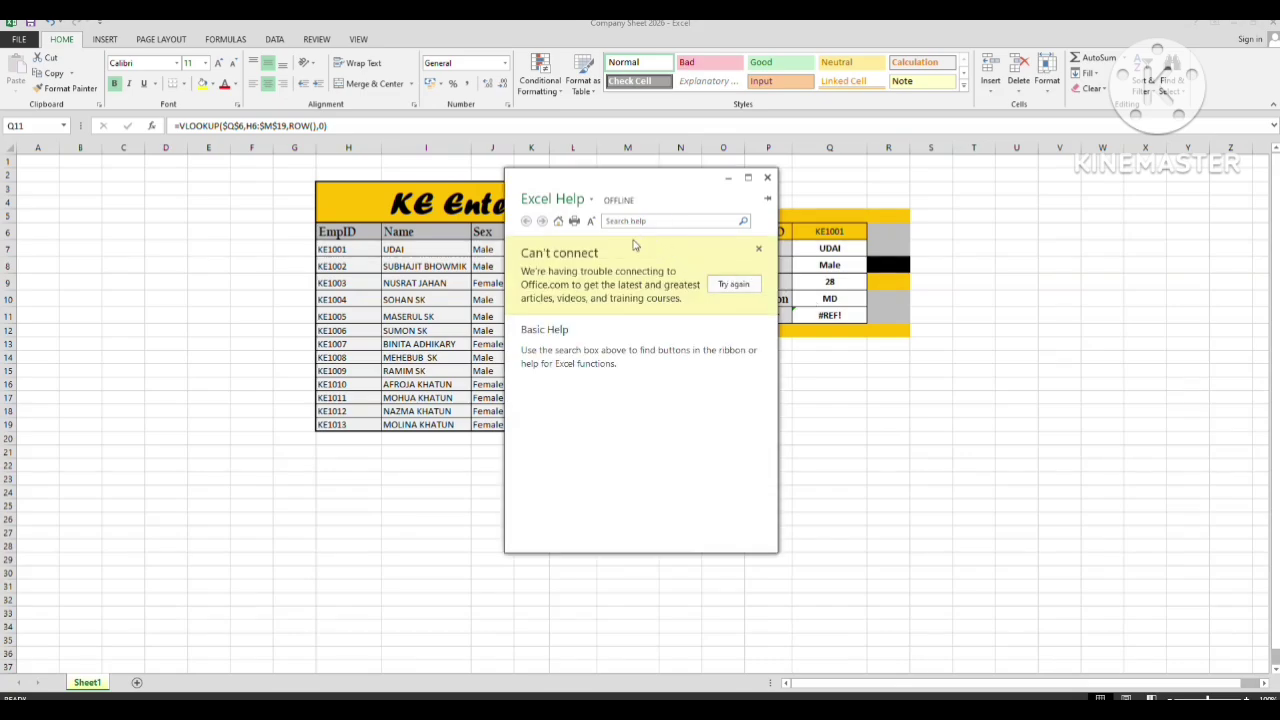
pyautogui.click(767, 177)
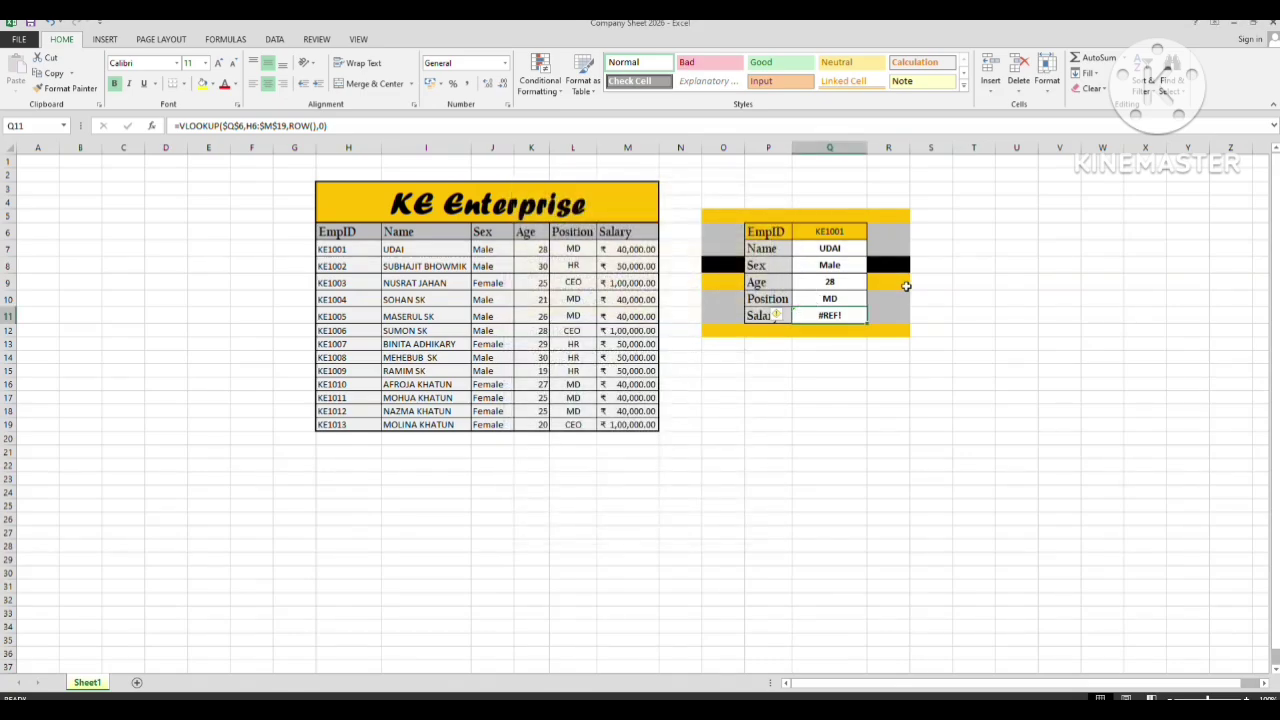
# Replace ROW() with 6 as the column index in the Salary cell Q11's VLOOKUP formula.
pyautogui.doubleClick(799, 316)
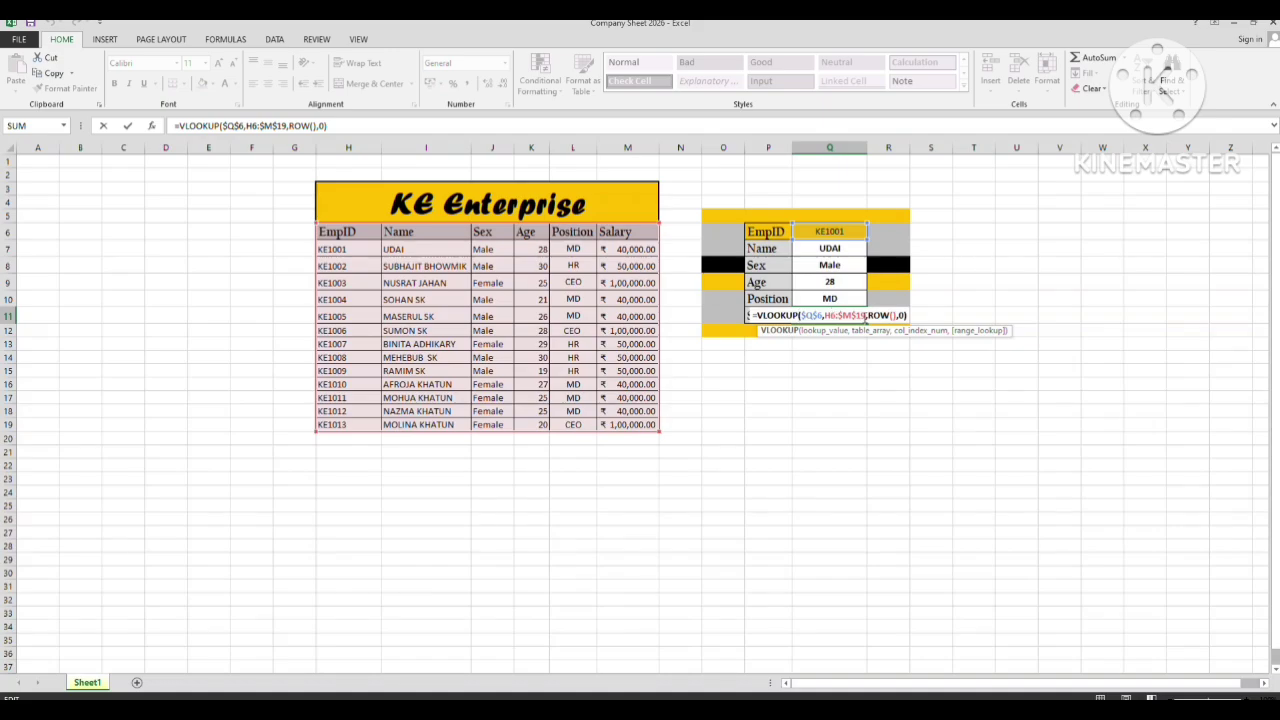
pyautogui.moveTo(867, 315); pyautogui.dragTo(896, 315)
pyautogui.press('BackSpace')
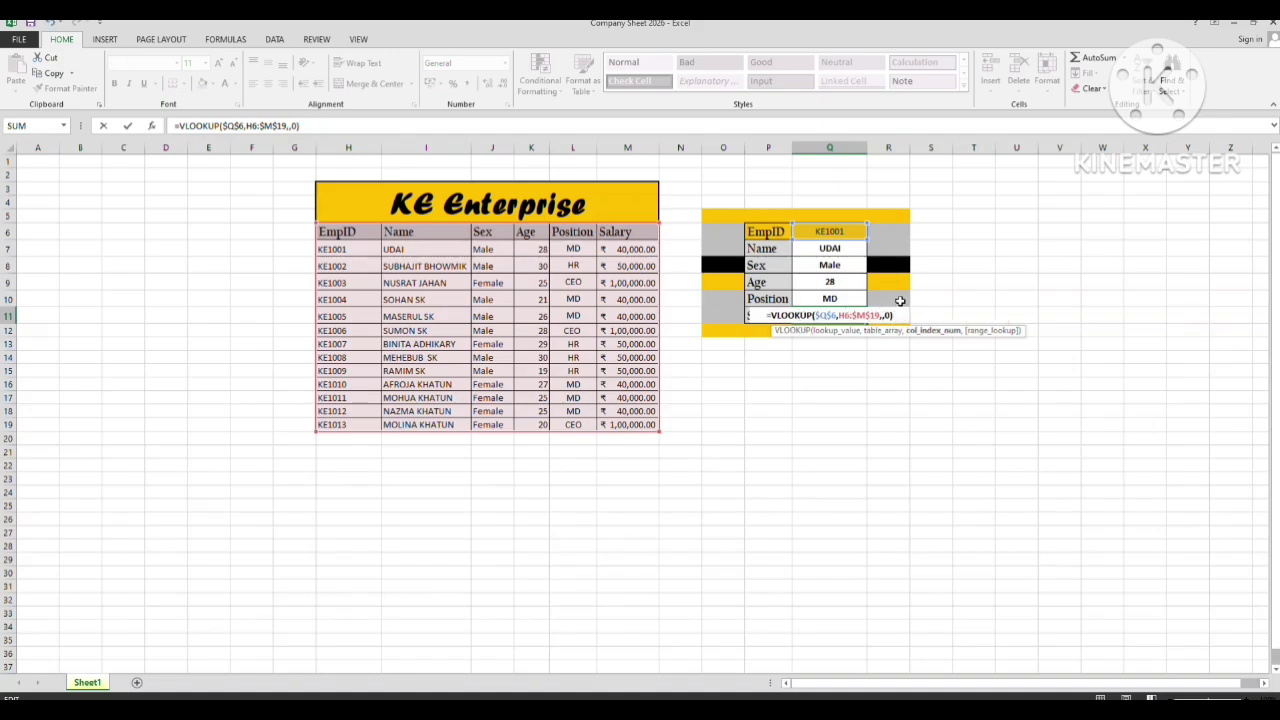
pyautogui.write('6')
pyautogui.press('Return')
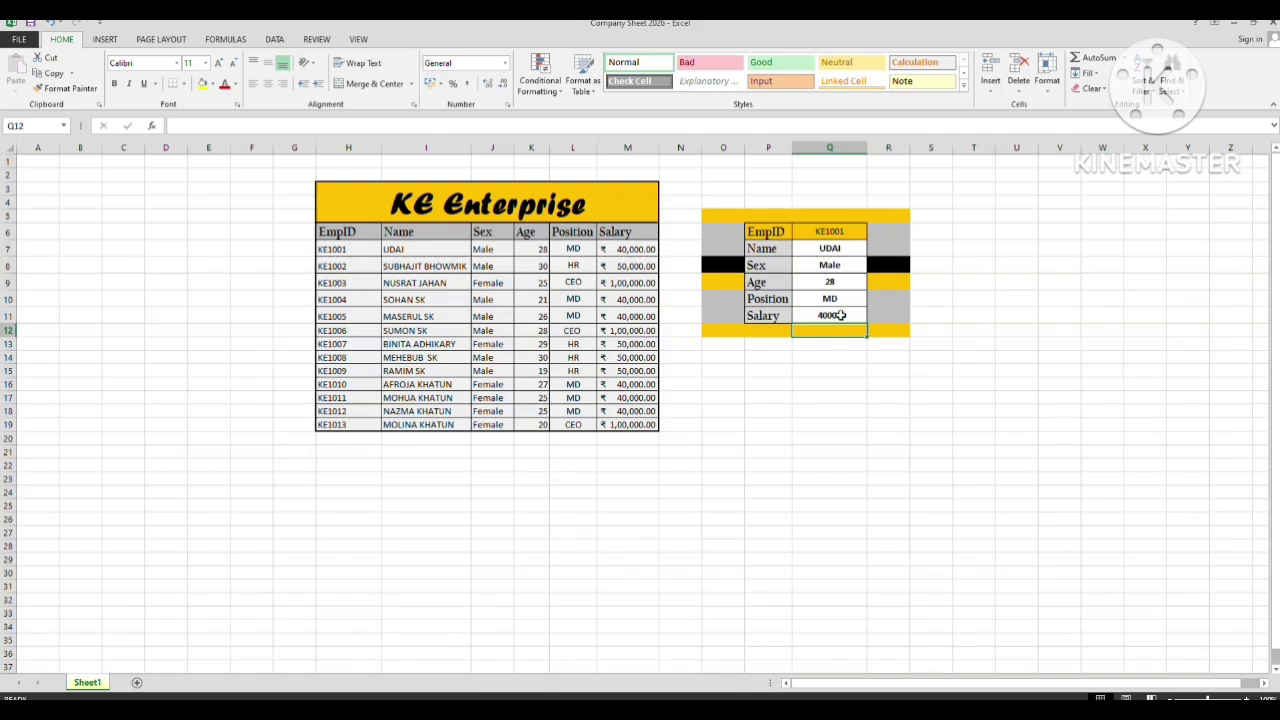
# Apply the Accounting number format with the rupee symbol to the Salary cell Q11.
pyautogui.click(822, 310)
pyautogui.click(427, 83)
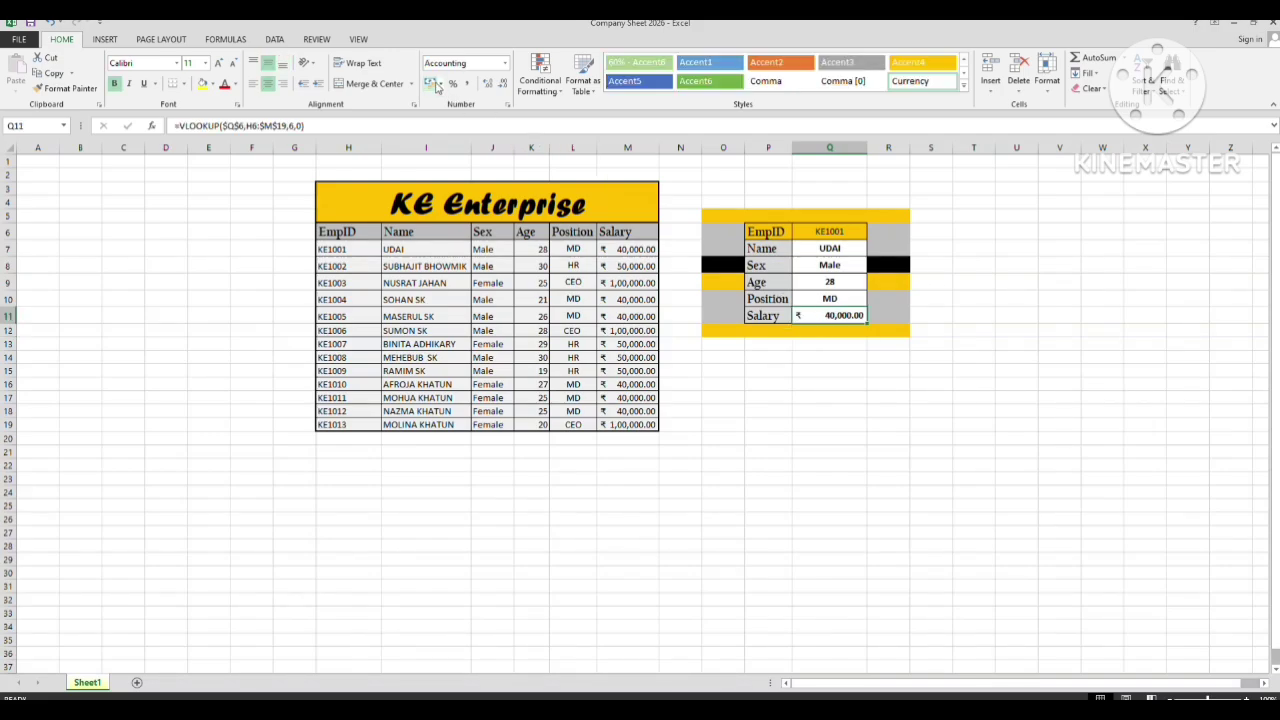
pyautogui.click(922, 388)
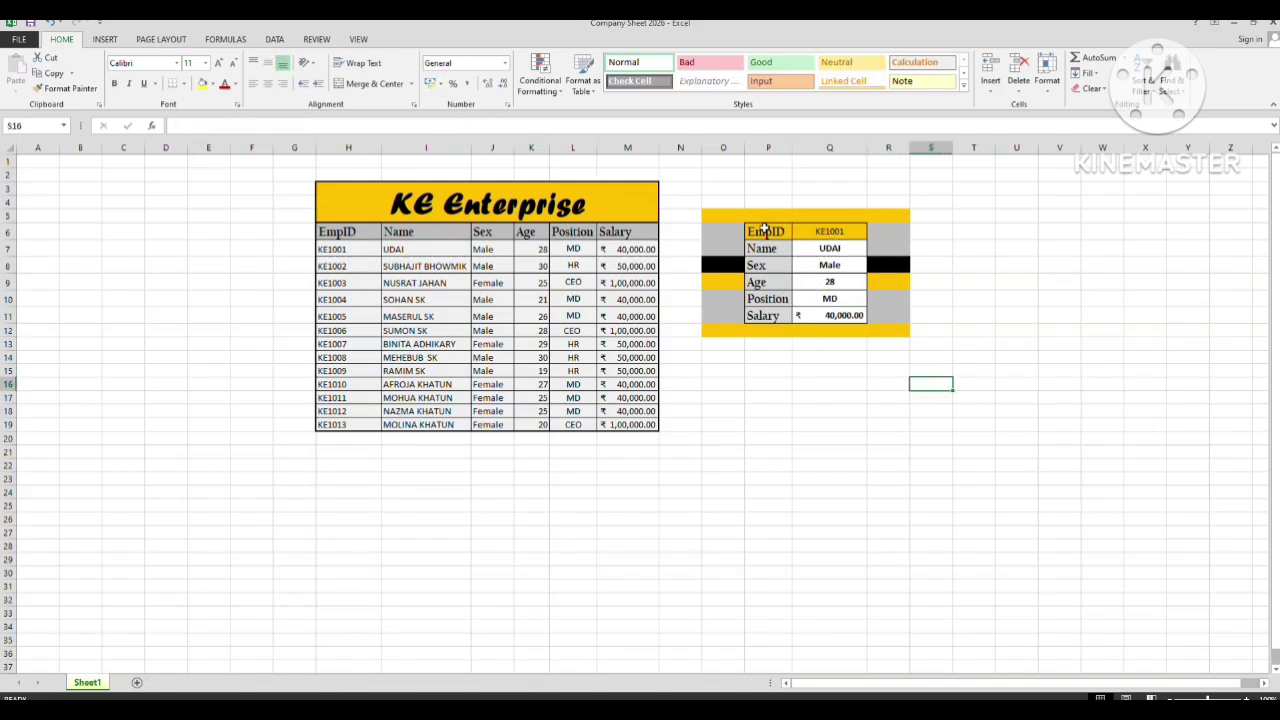
# Change the lookup EmpID in Q6 to the ID of the second employee in the KE Enterprise table.
pyautogui.click(826, 230)
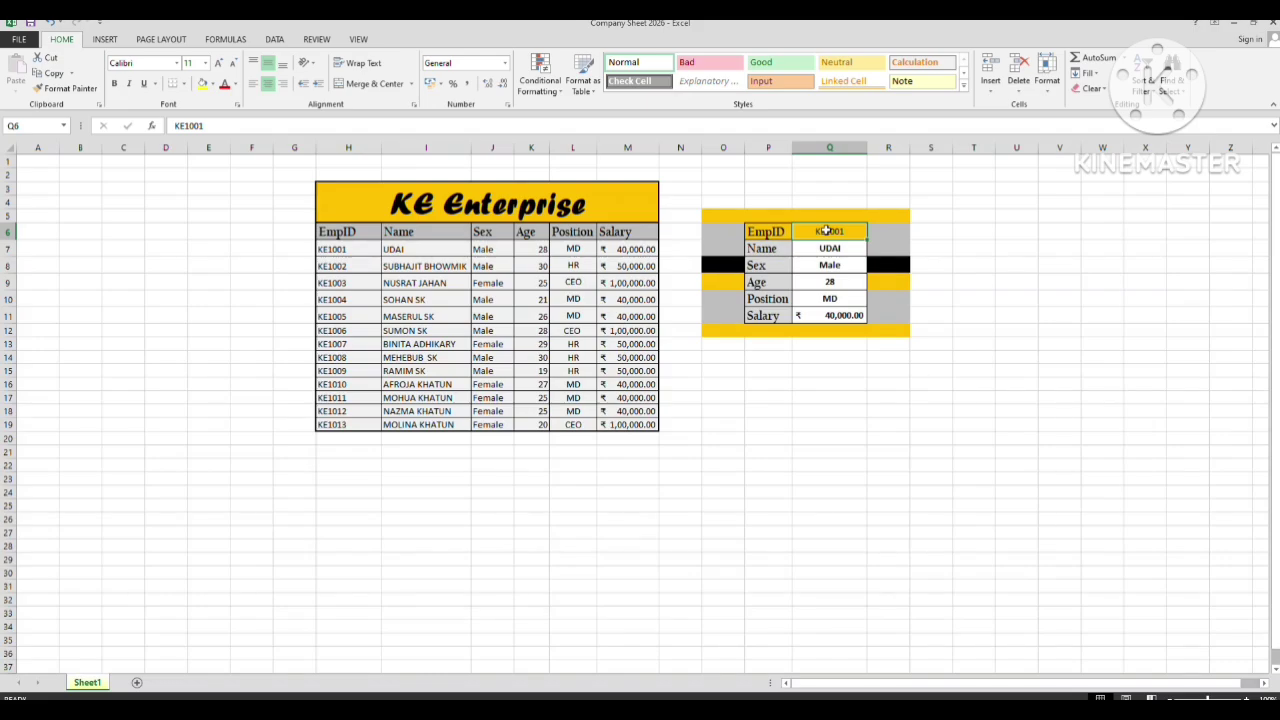
pyautogui.press('Down')
pyautogui.click(826, 230)
pyautogui.doubleClick(826, 230)
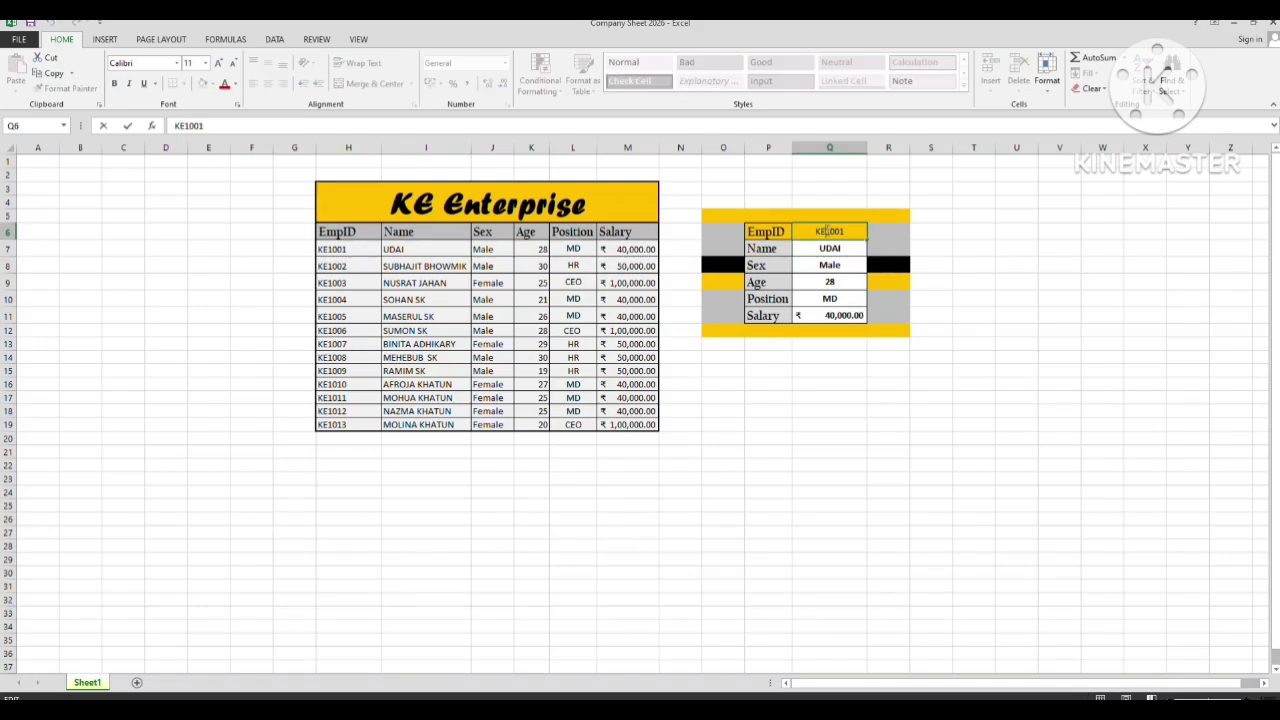
pyautogui.press('BackSpace')
pyautogui.write('2')
pyautogui.press('Return')
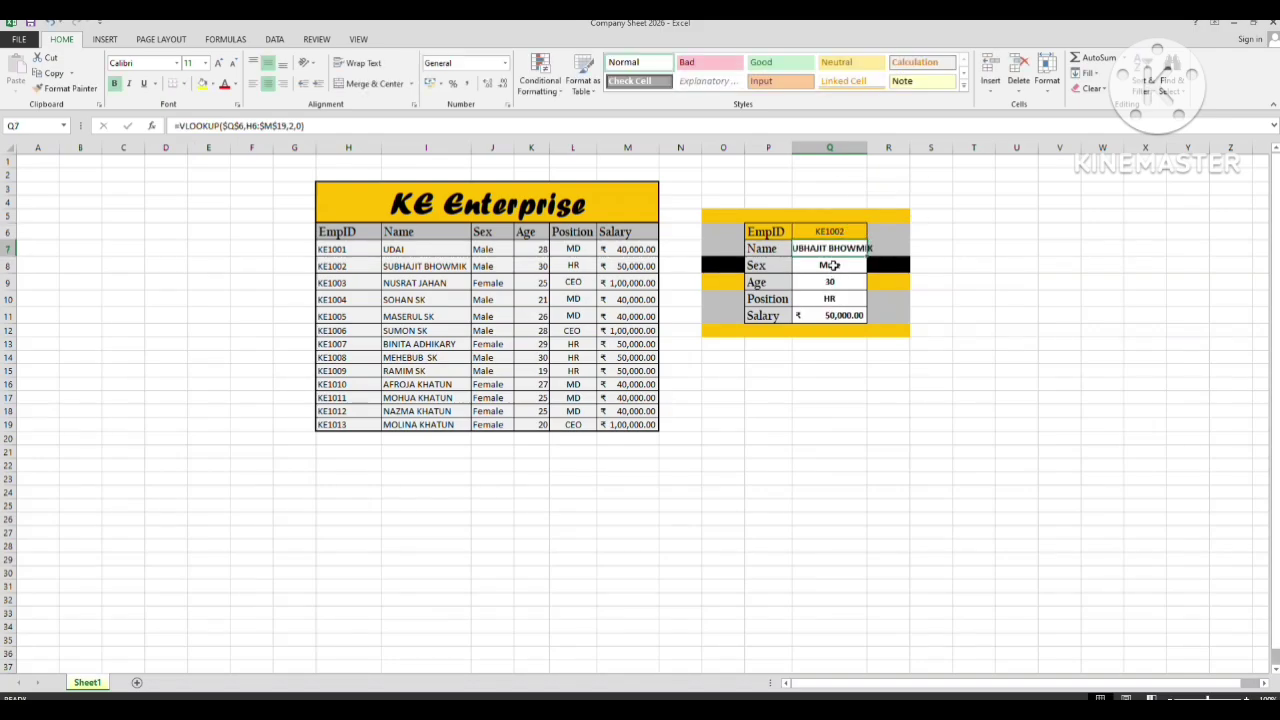
# Change the lookup EmpID in Q6 to the fifth employee's ID and check the returned details in Q7:Q11.
pyautogui.click(835, 231)
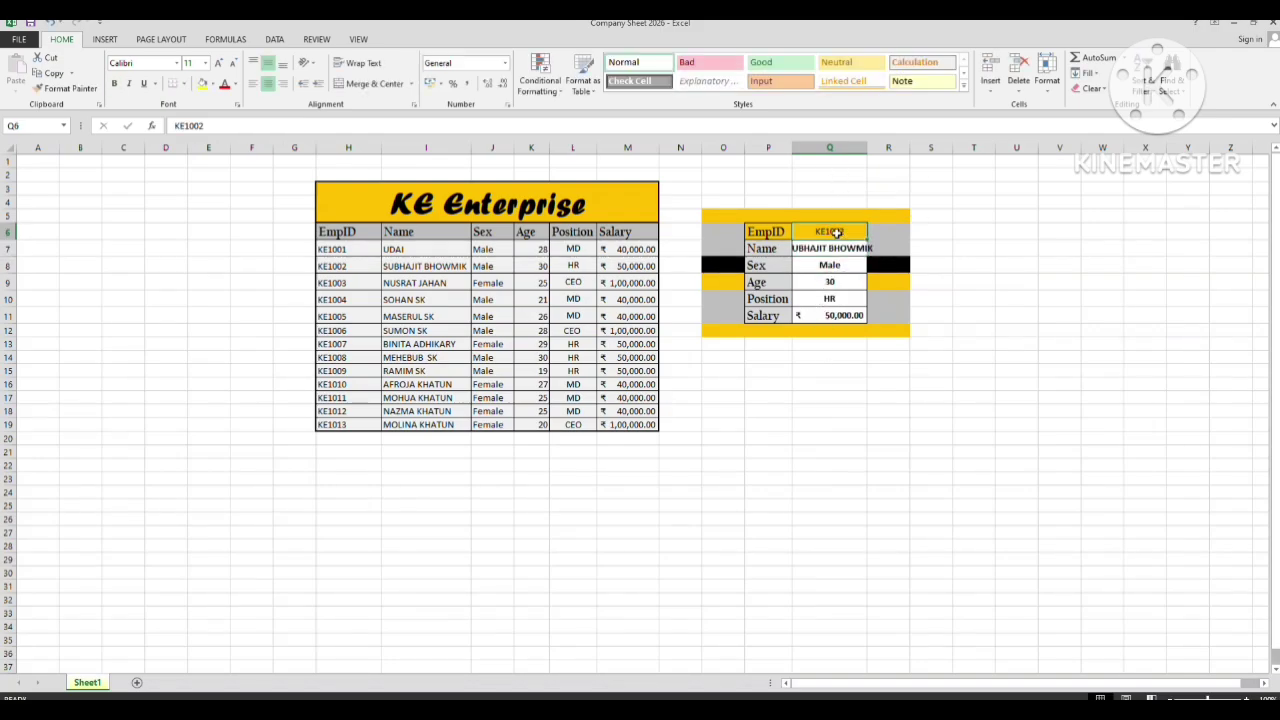
pyautogui.doubleClick(847, 231)
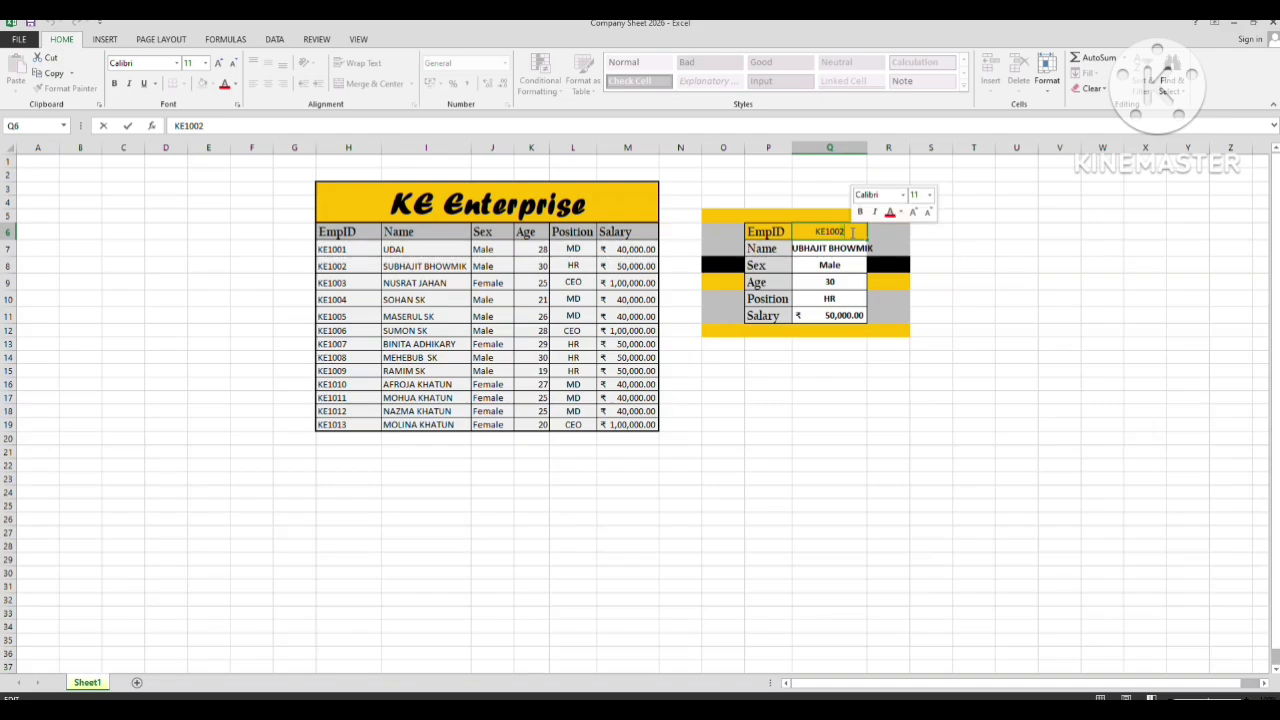
pyautogui.press('BackSpace')
pyautogui.write('5')
pyautogui.press('Return')
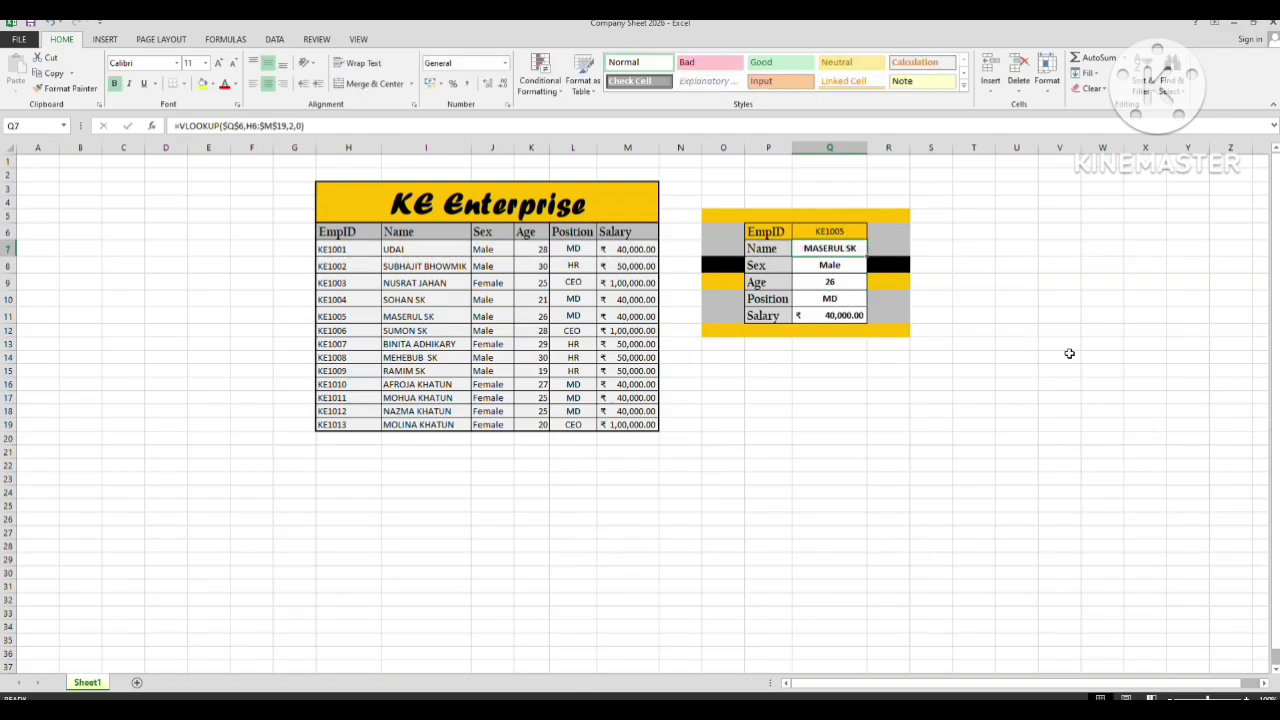
pyautogui.click(832, 316)
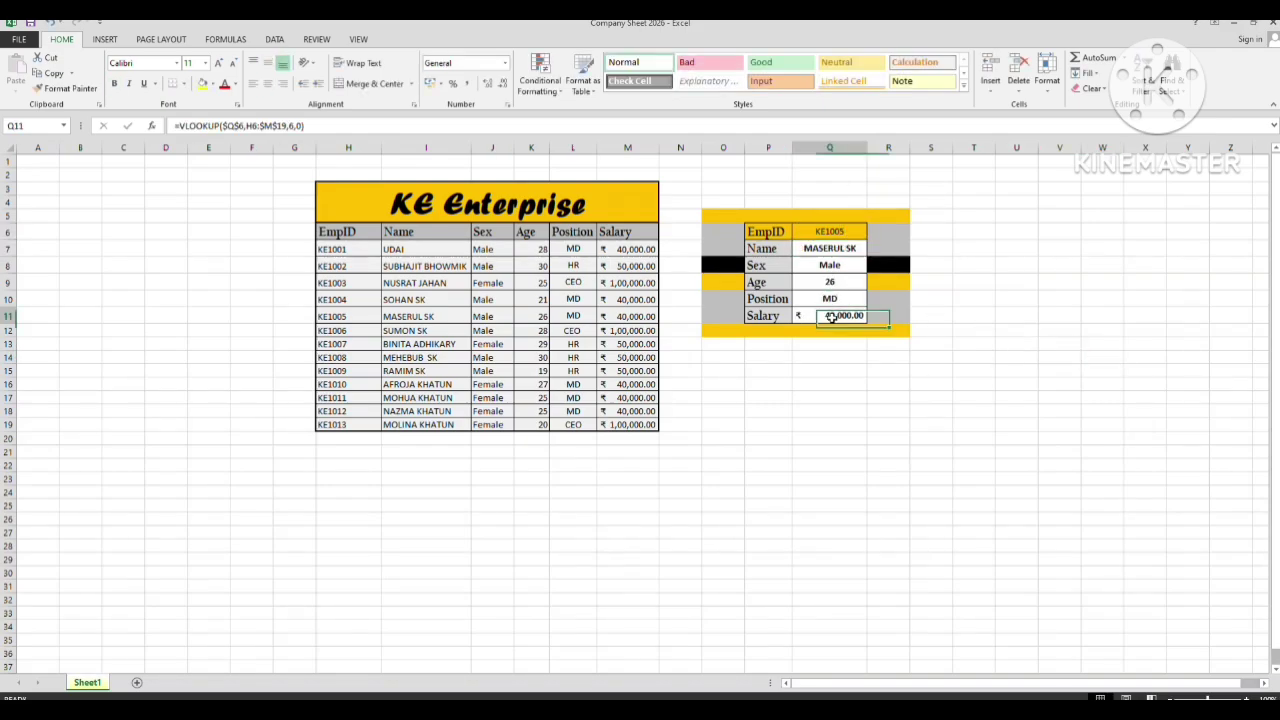
pyautogui.click(817, 243)
pyautogui.moveTo(817, 243); pyautogui.dragTo(833, 314)
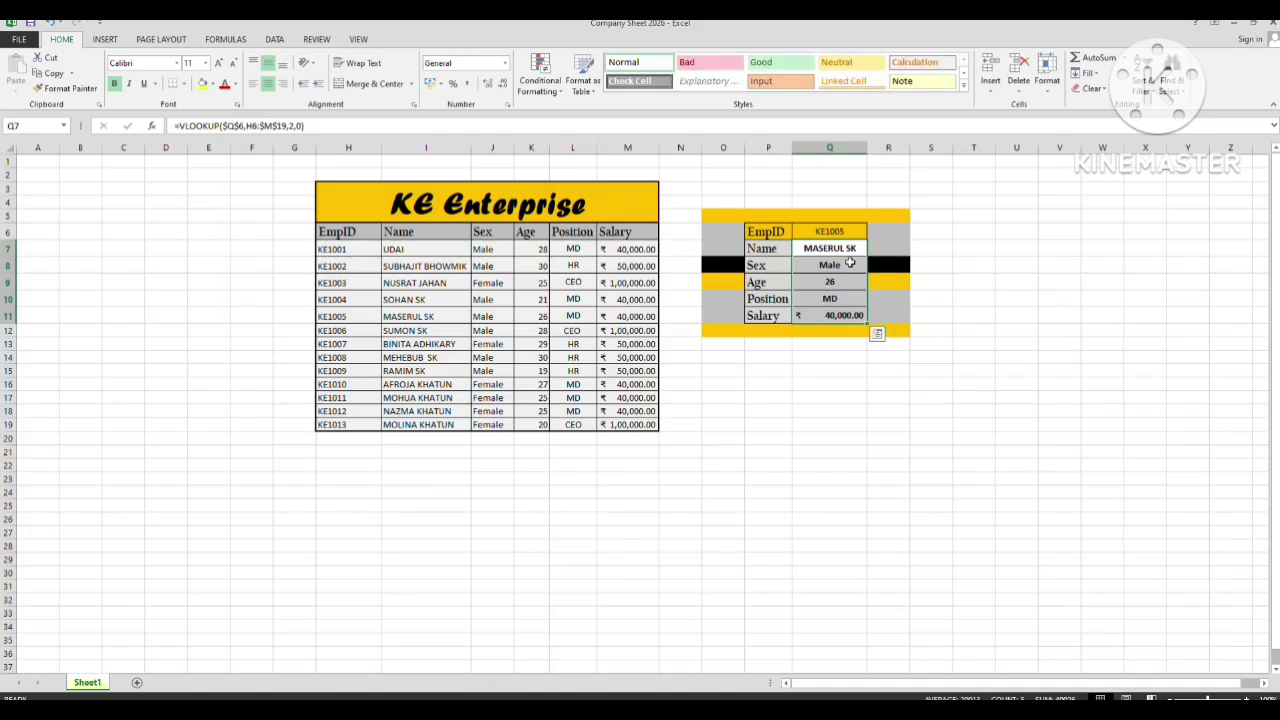
pyautogui.click(1102, 297)
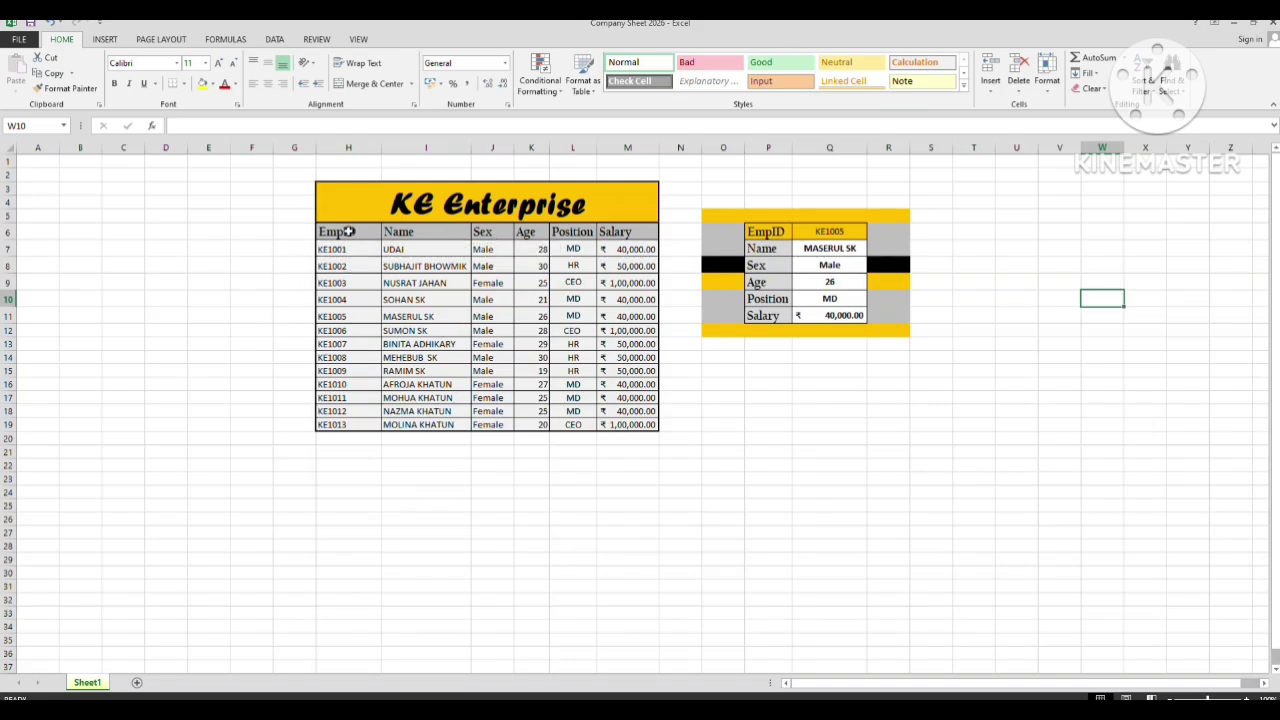
pyautogui.click(848, 249)
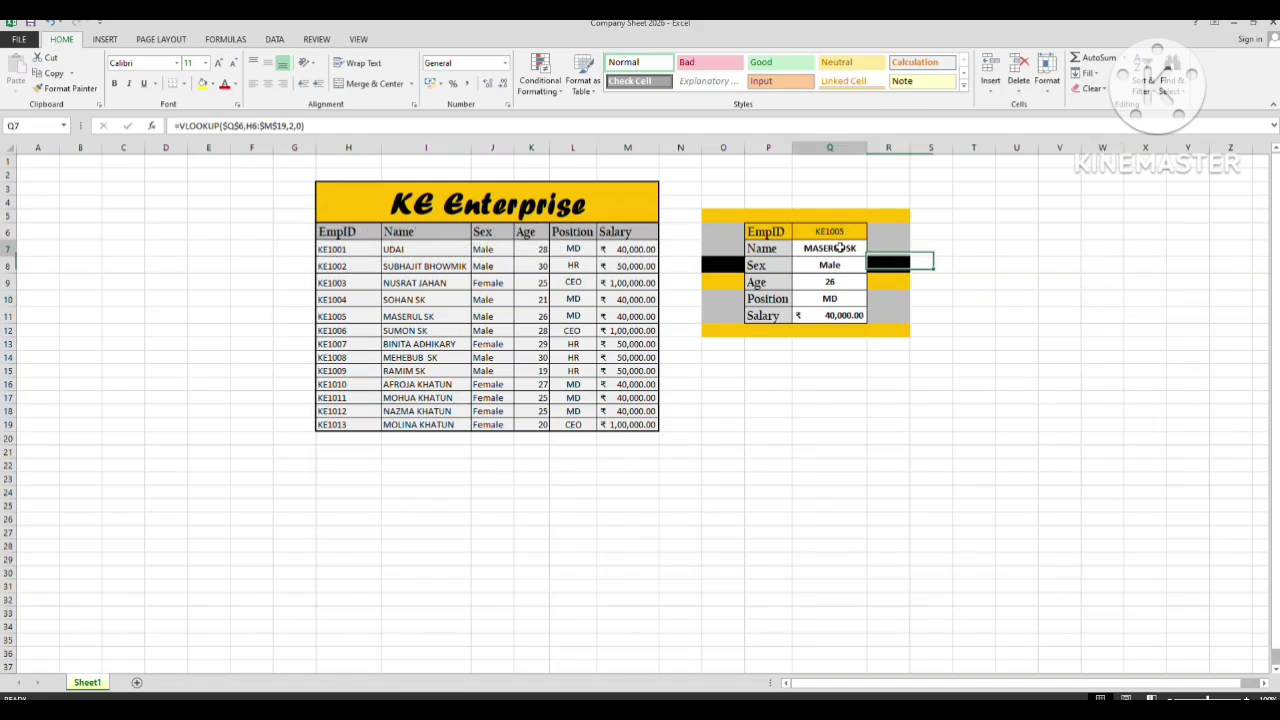
# Enter the notes "look up value" in P19 and "table arry" in P20 below the lookup card.
pyautogui.click(756, 425)
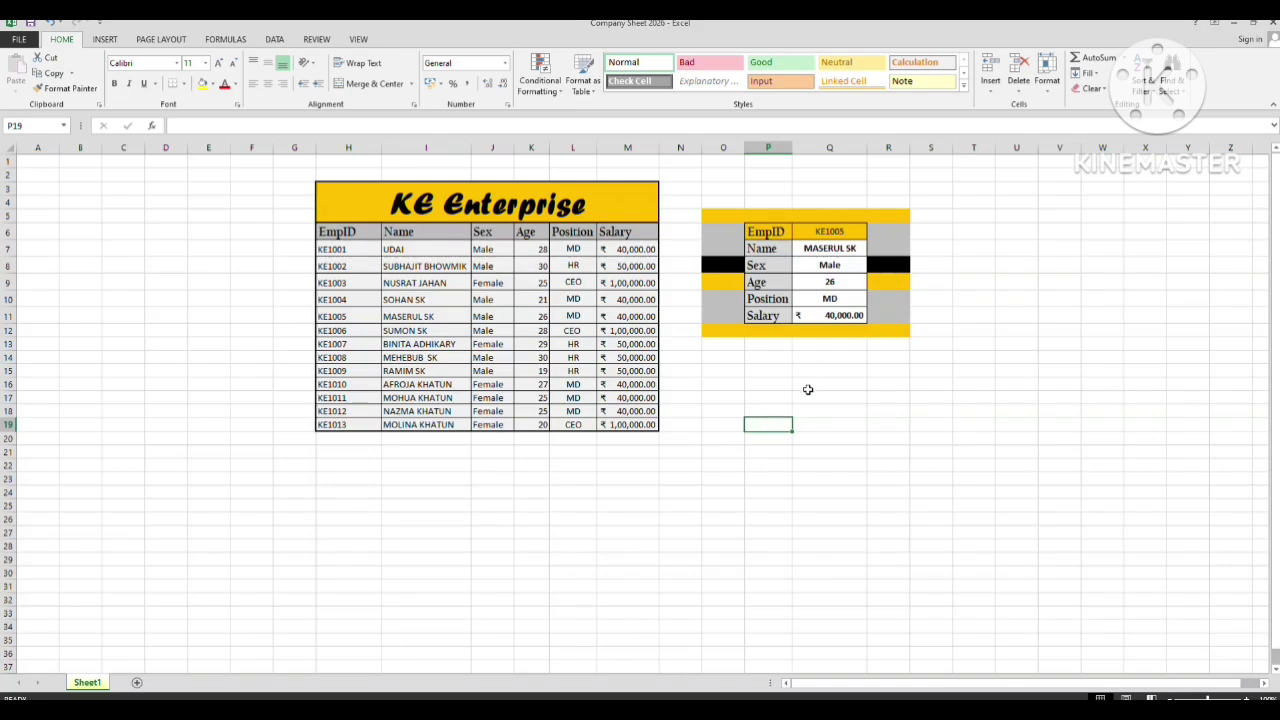
pyautogui.write('look up value')
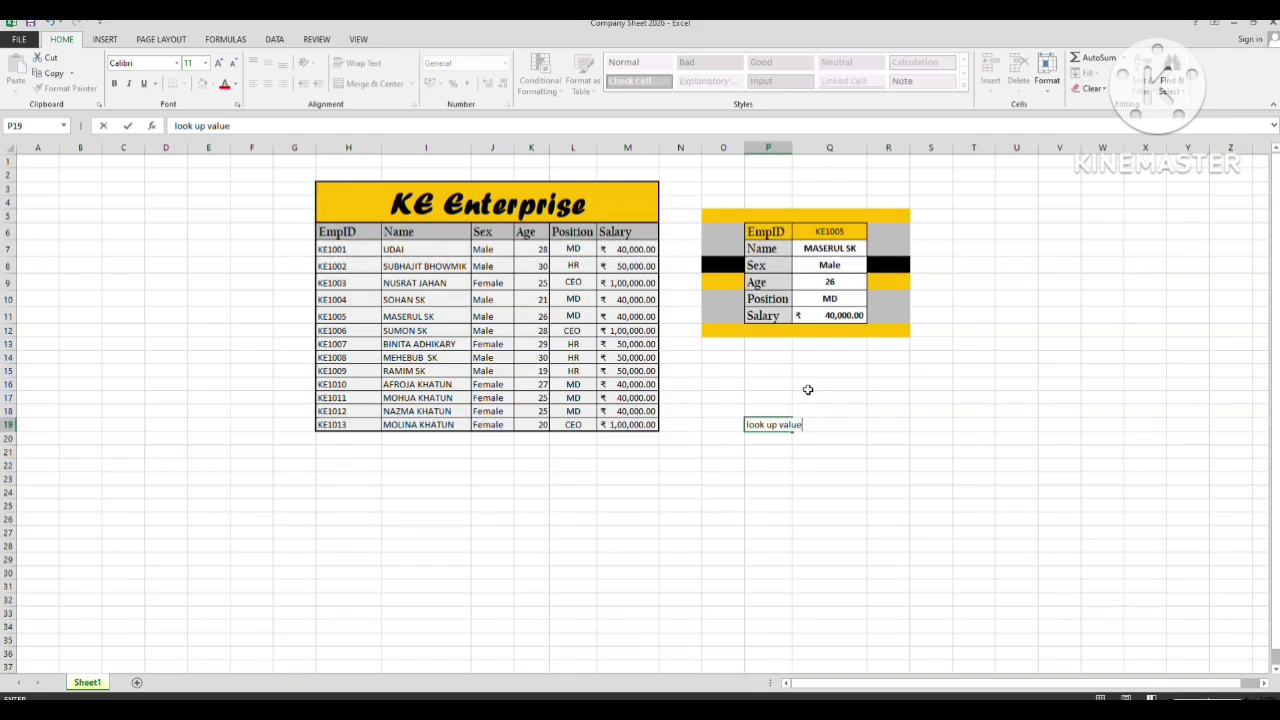
pyautogui.press('Return')
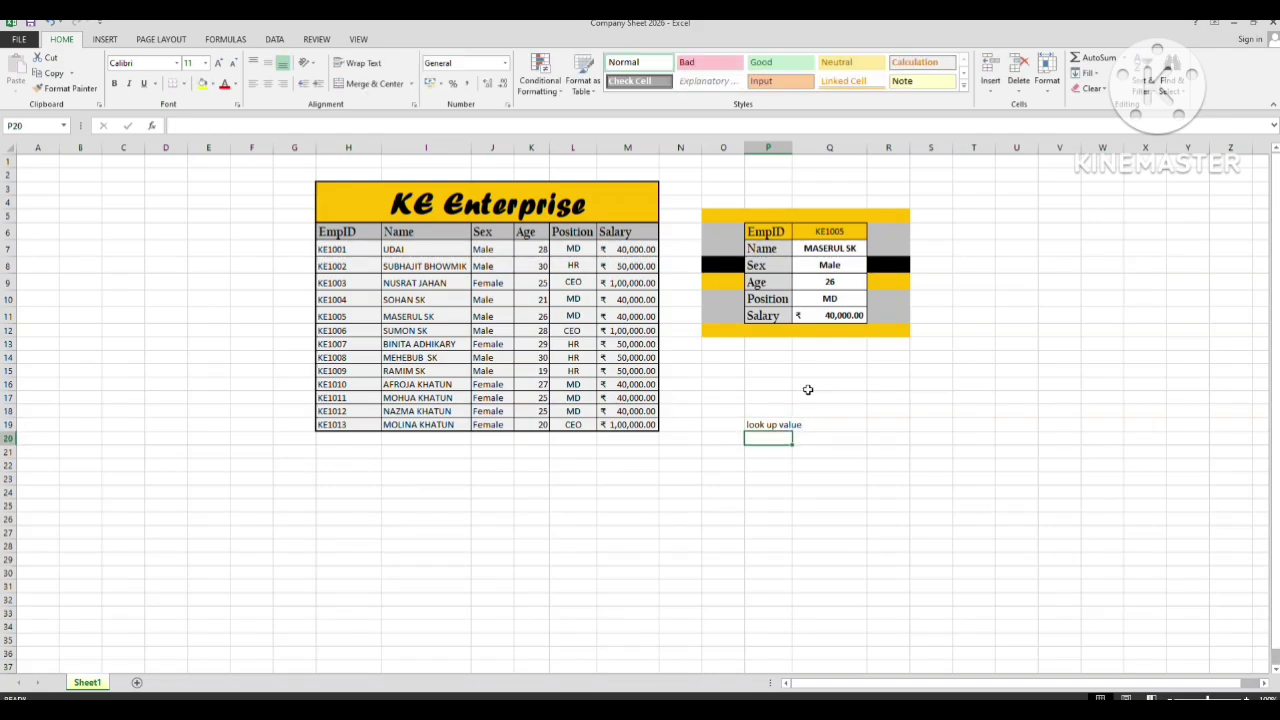
pyautogui.write('table arry')
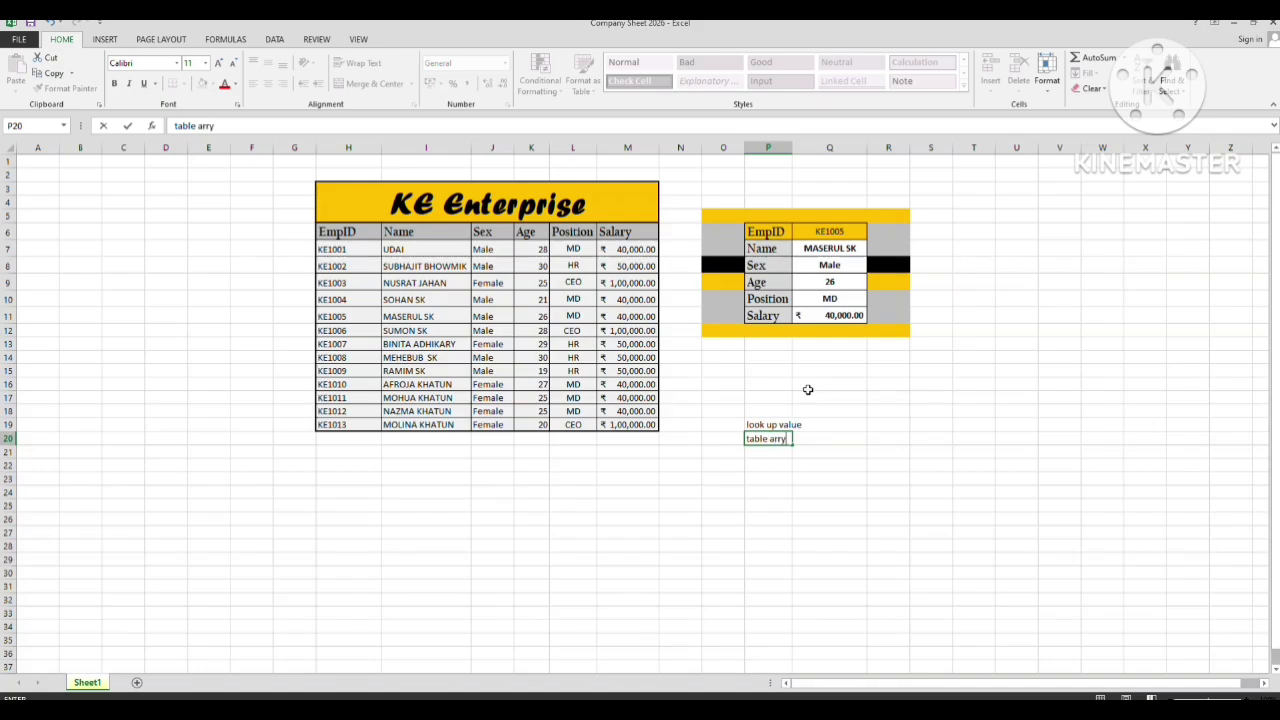
pyautogui.press('Return')
# Add the notes "column index no" in P21 and "0 , true , false" in P22.
pyautogui.write('con')
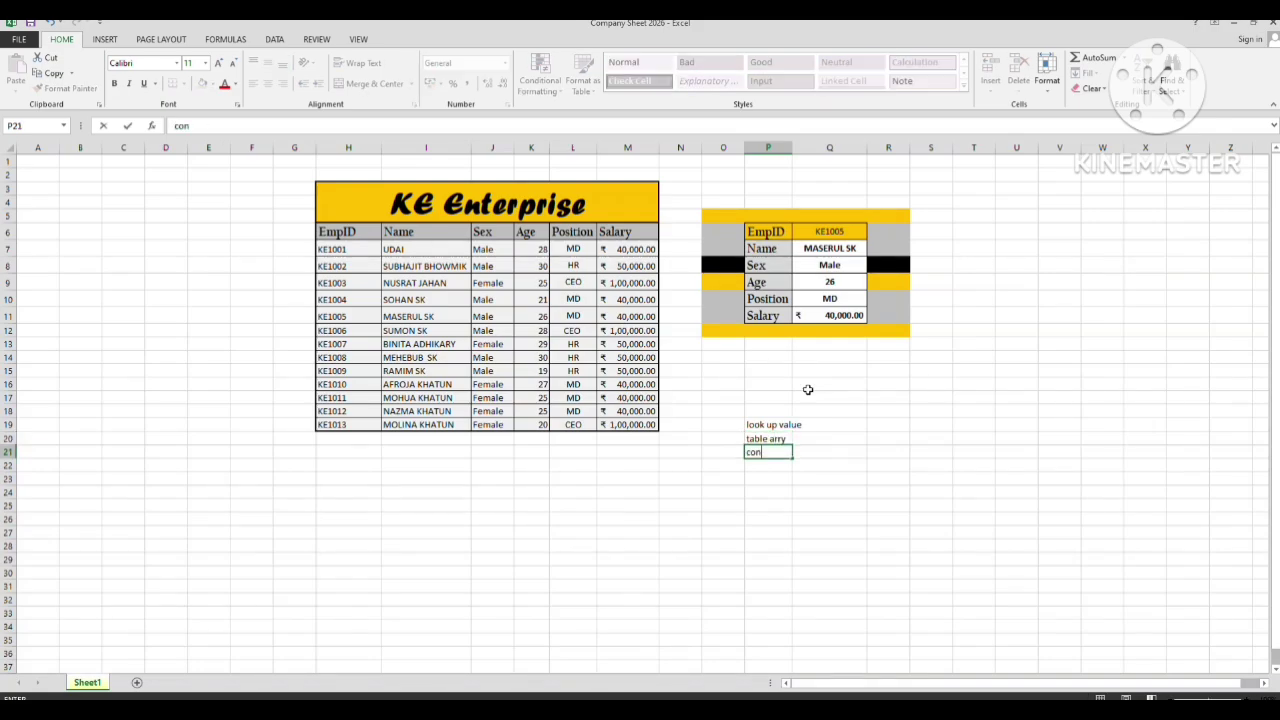
pyautogui.press('BackSpace')
pyautogui.write('lumn in')
pyautogui.write('dex')
pyautogui.press('BackSpace')
pyautogui.write('x no')
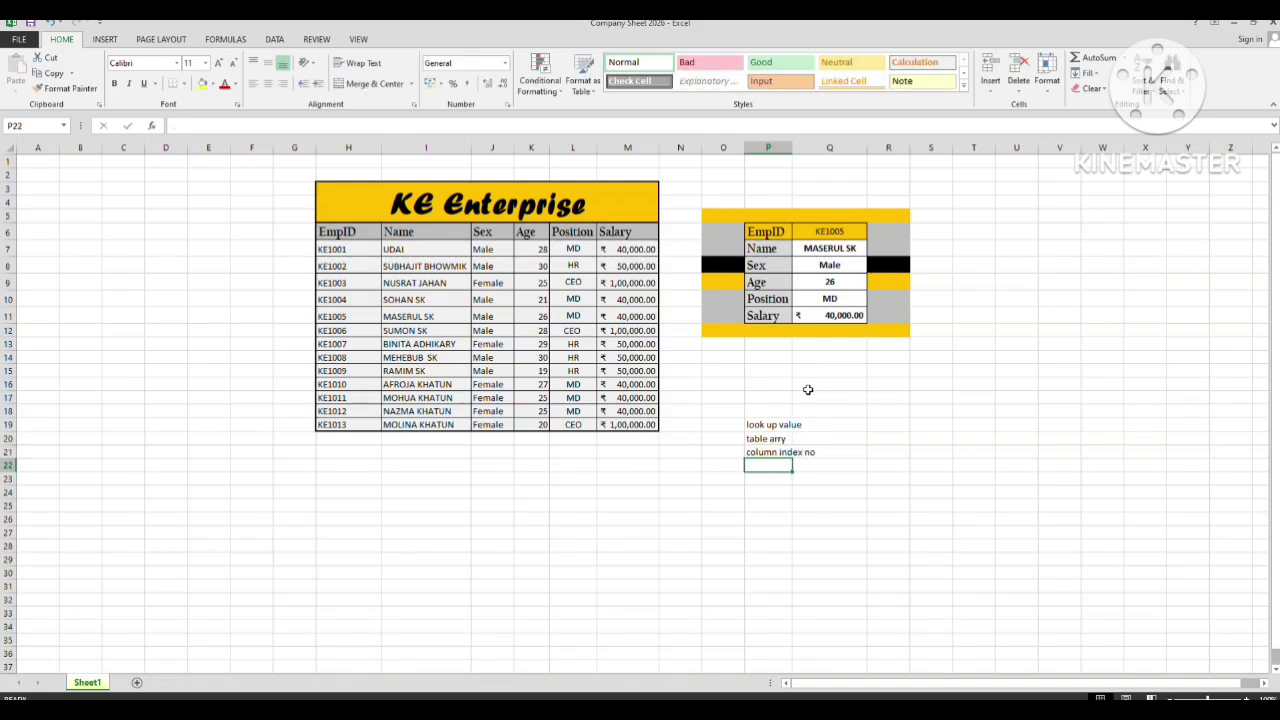
pyautogui.write('0 , true ,')
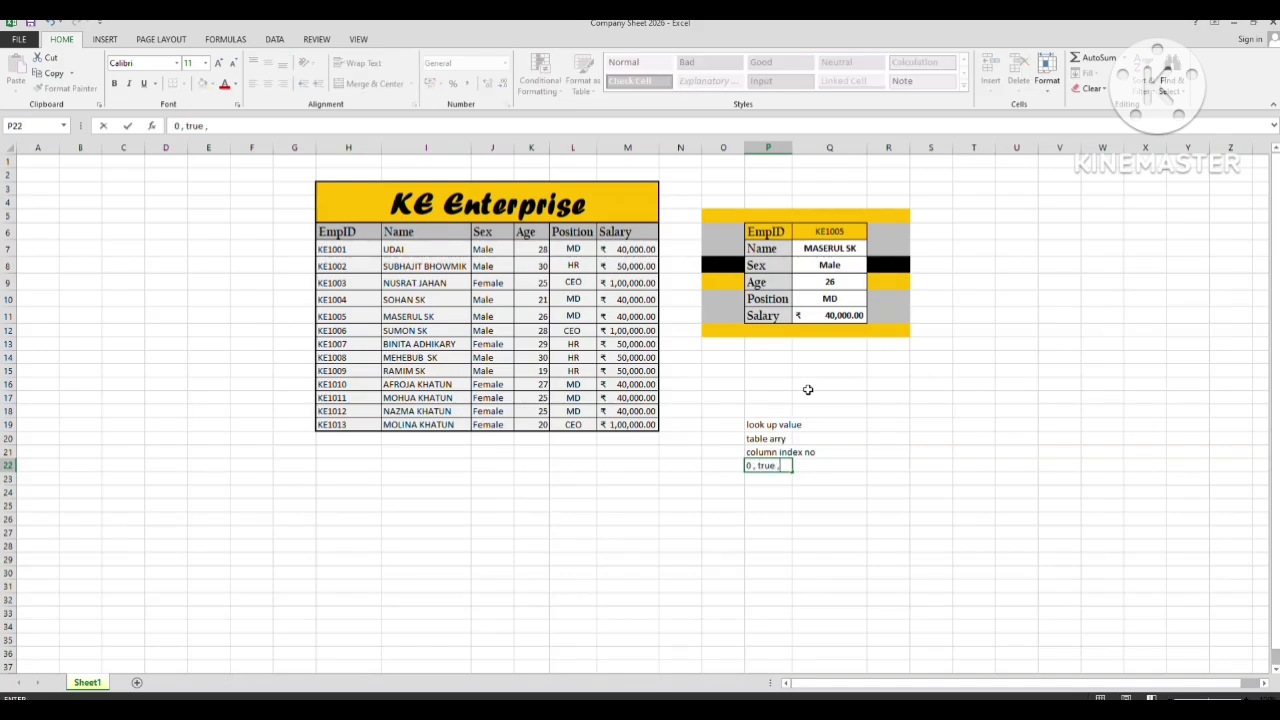
pyautogui.write(' flase')
pyautogui.press('Return')
pyautogui.moveTo(752, 421); pyautogui.dragTo(877, 482)
pyautogui.click(887, 414)
# Enter "EmpID" in Q19 beside the "look up value" note.
pyautogui.click(825, 423)
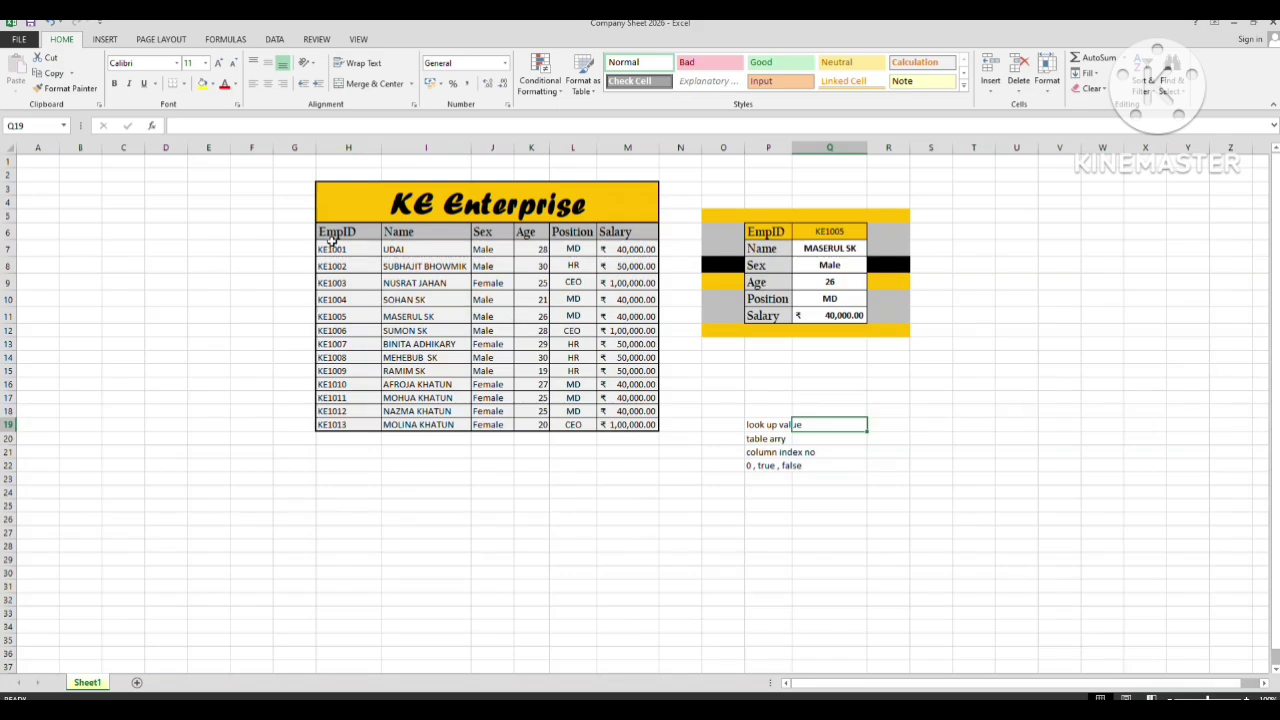
pyautogui.moveTo(332, 243); pyautogui.dragTo(345, 398)
pyautogui.click(836, 421)
pyautogui.write('EmpID')
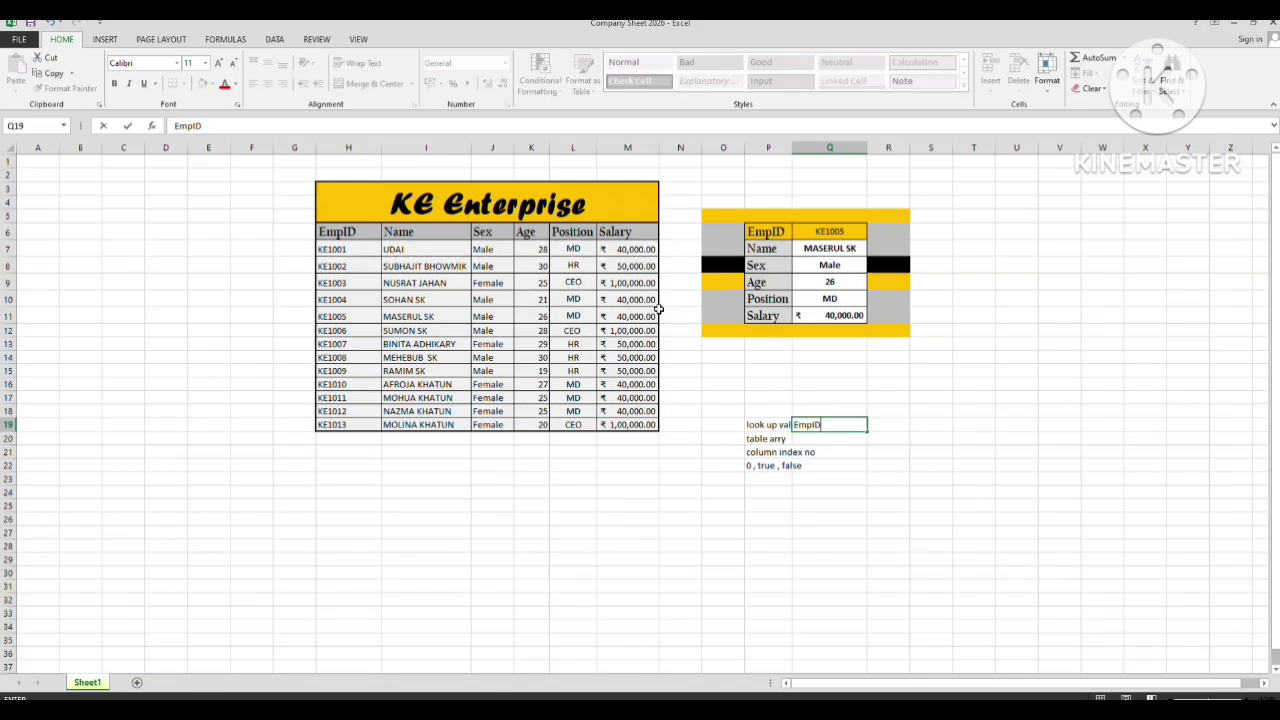
pyautogui.press('Return')
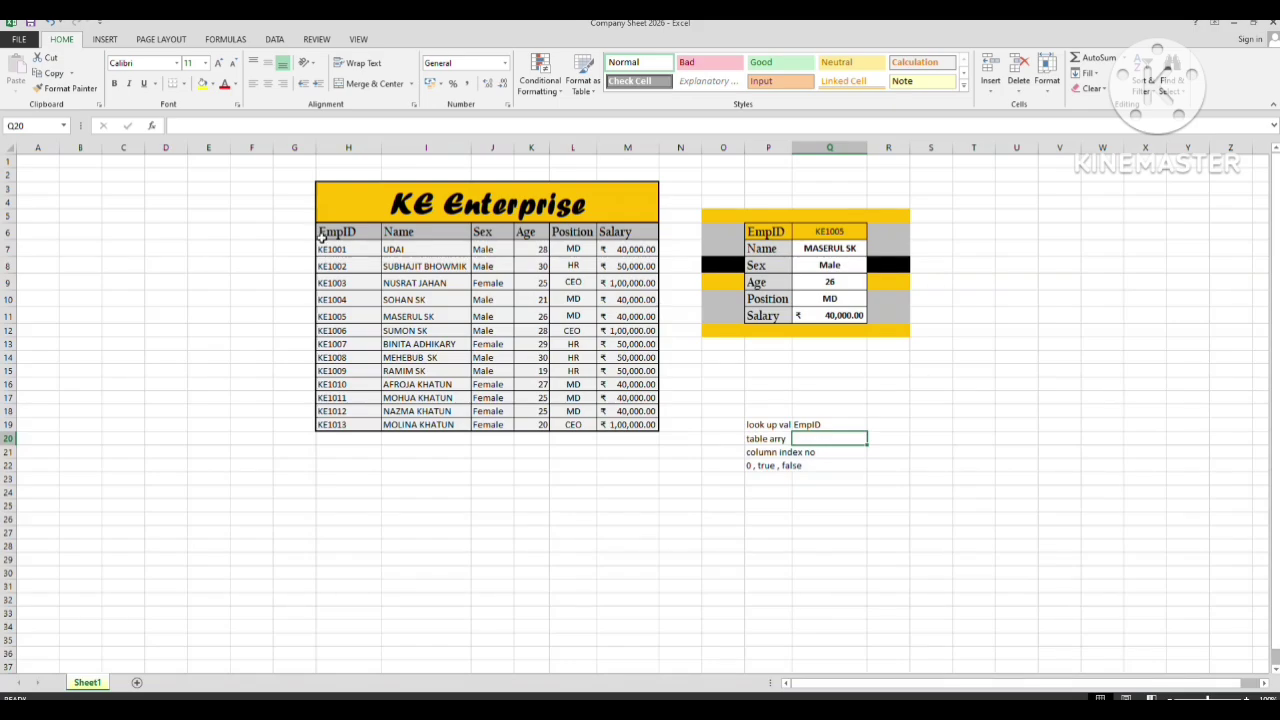
# Enter the formula =H6:M19 in Q20 beside the "table arry" note, referencing the whole employee table.
pyautogui.moveTo(321, 236); pyautogui.dragTo(630, 425)
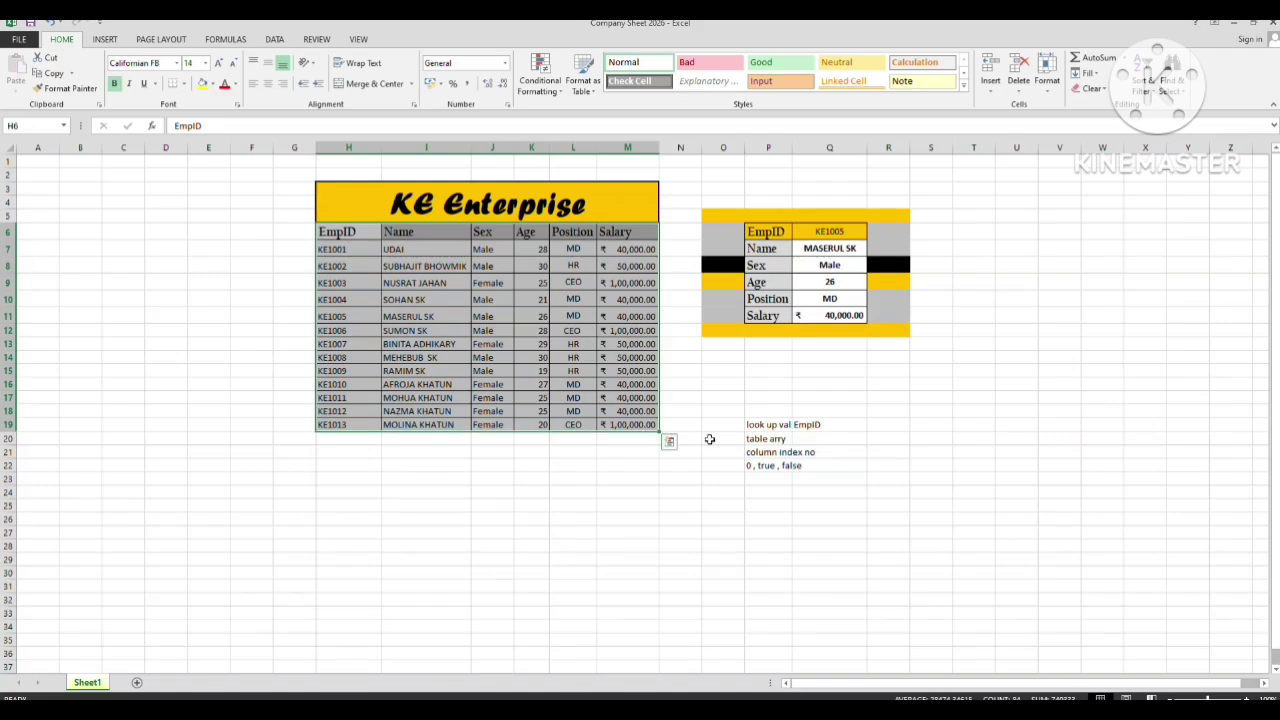
pyautogui.click(692, 493)
pyautogui.click(831, 440)
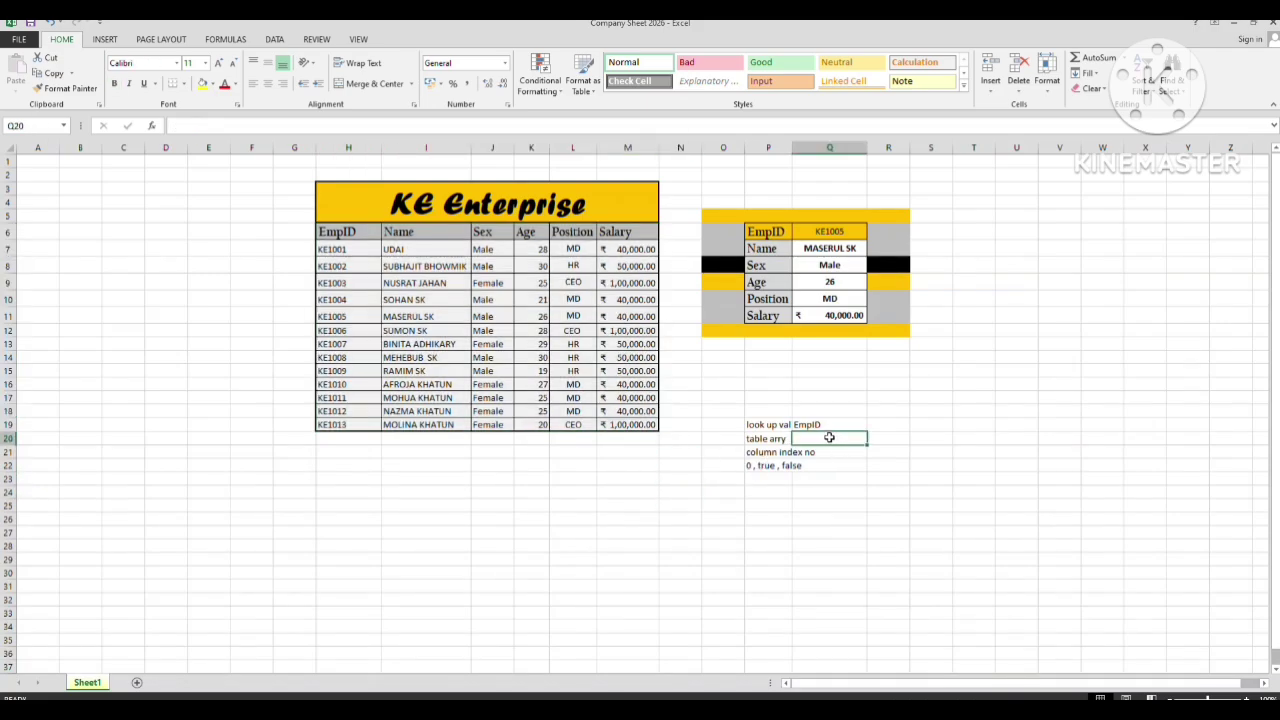
pyautogui.write('=')
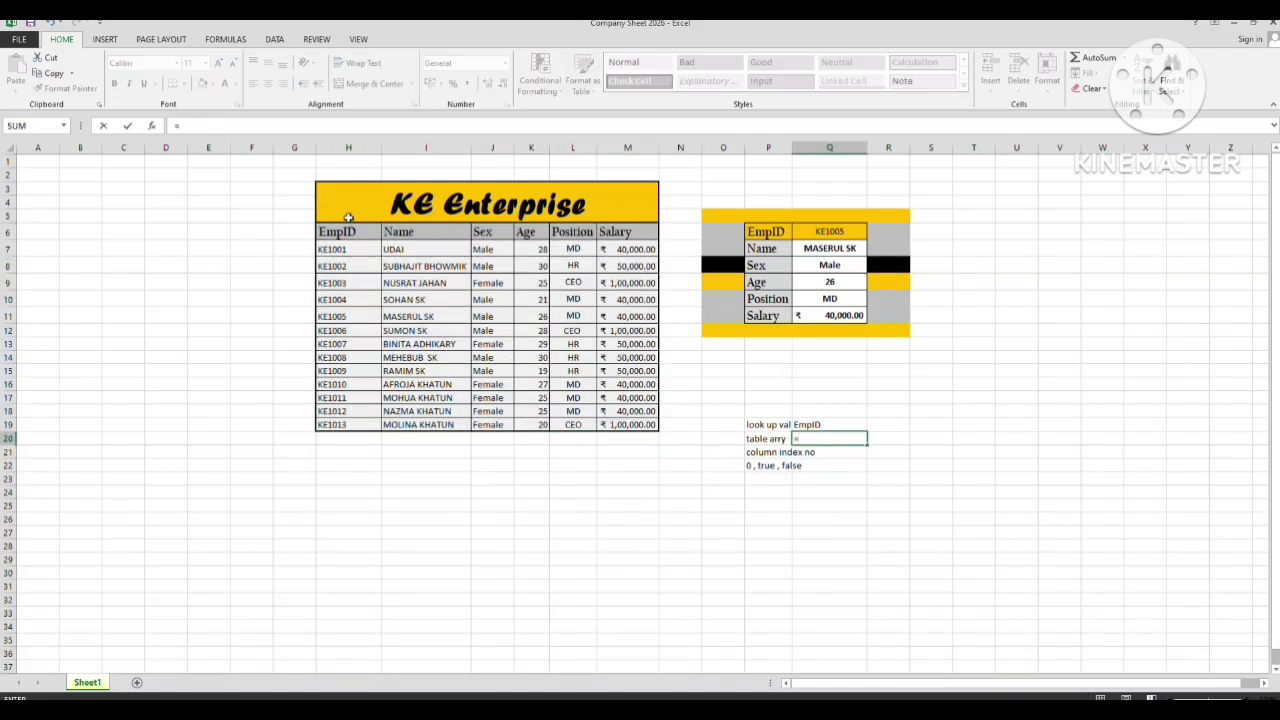
pyautogui.moveTo(345, 232); pyautogui.dragTo(628, 424)
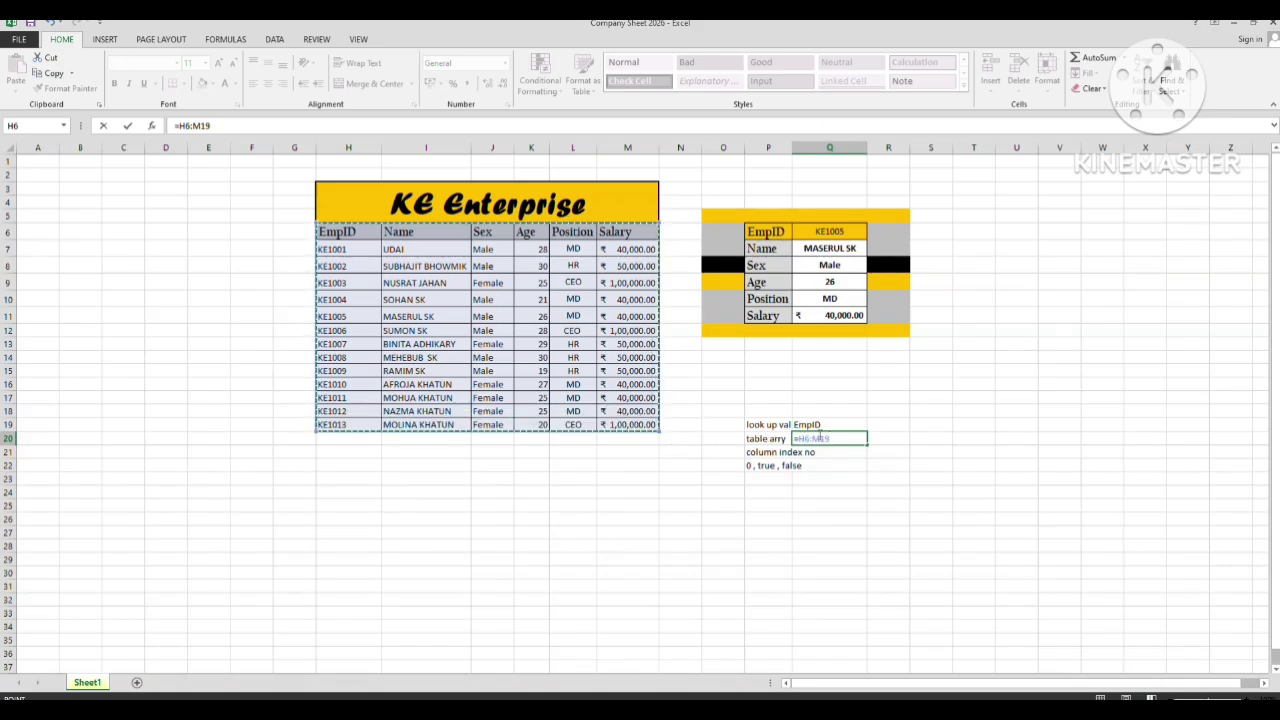
pyautogui.press('Return')
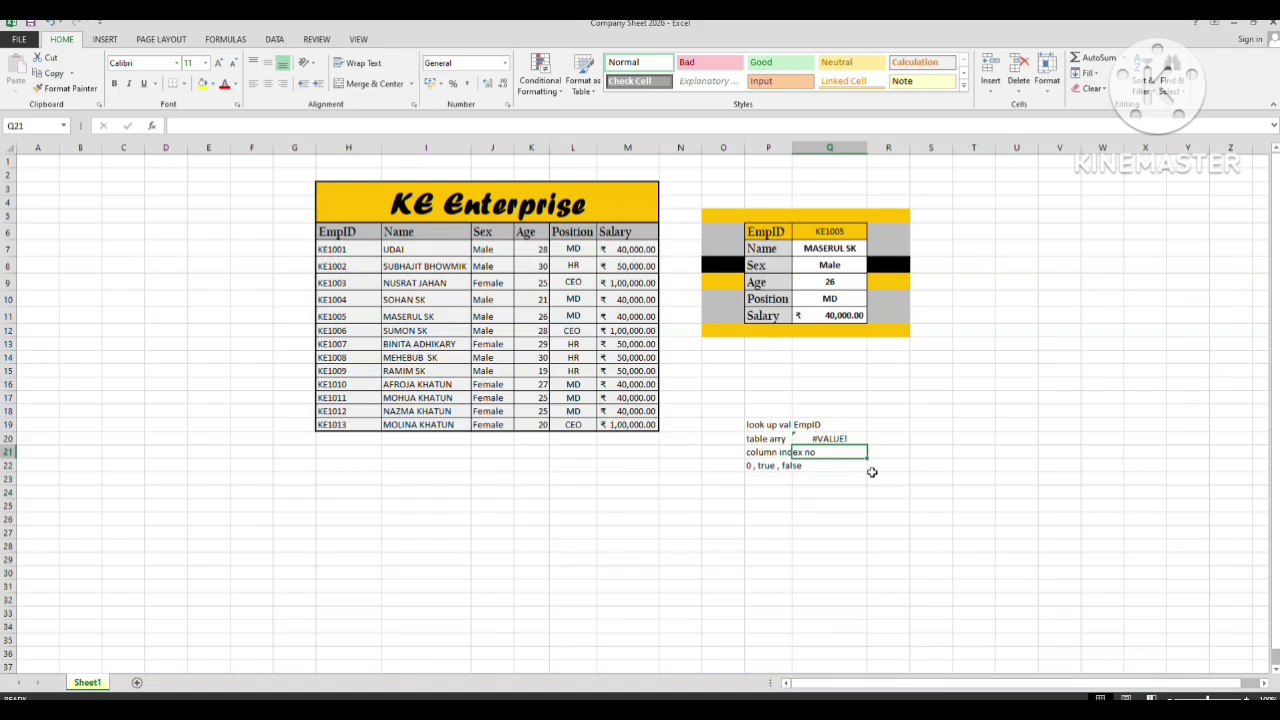
# Replace the formula in Q20 with the plain text "h6:m19" beside the "table arry" note.
pyautogui.doubleClick(845, 437)
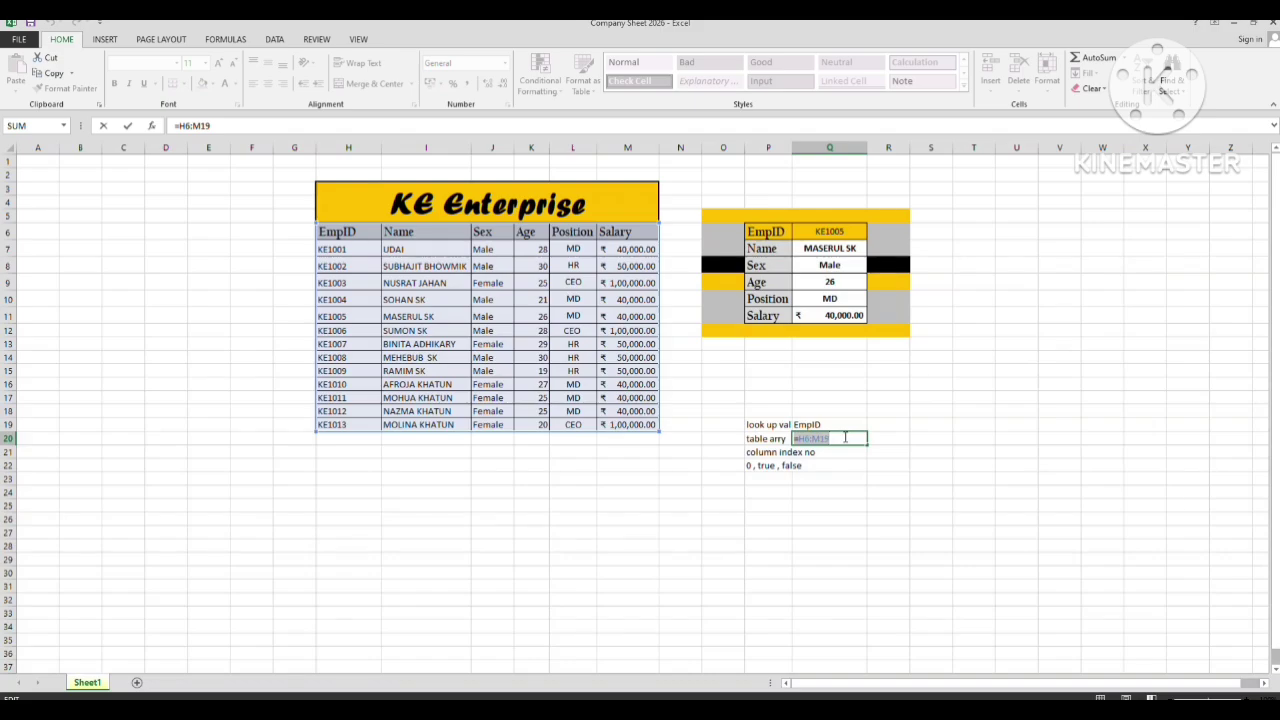
pyautogui.press('BackSpace')
pyautogui.click(832, 506)
pyautogui.click(818, 442)
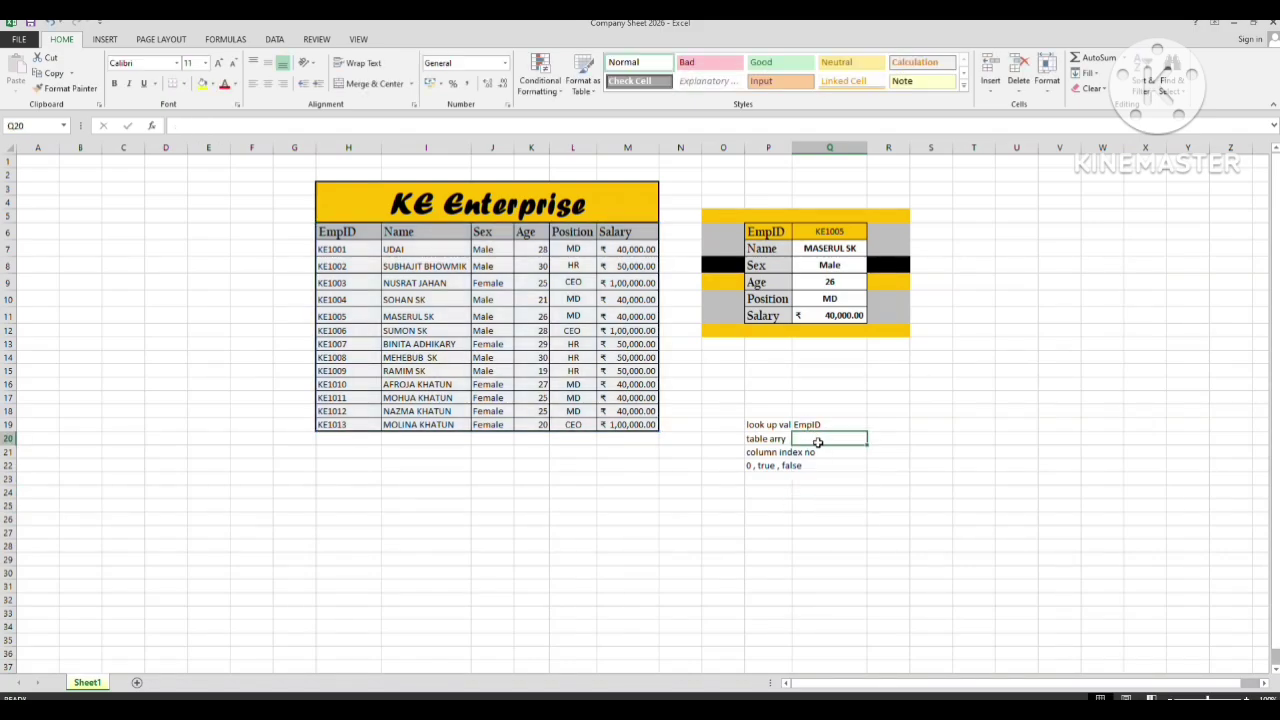
pyautogui.write('h6')
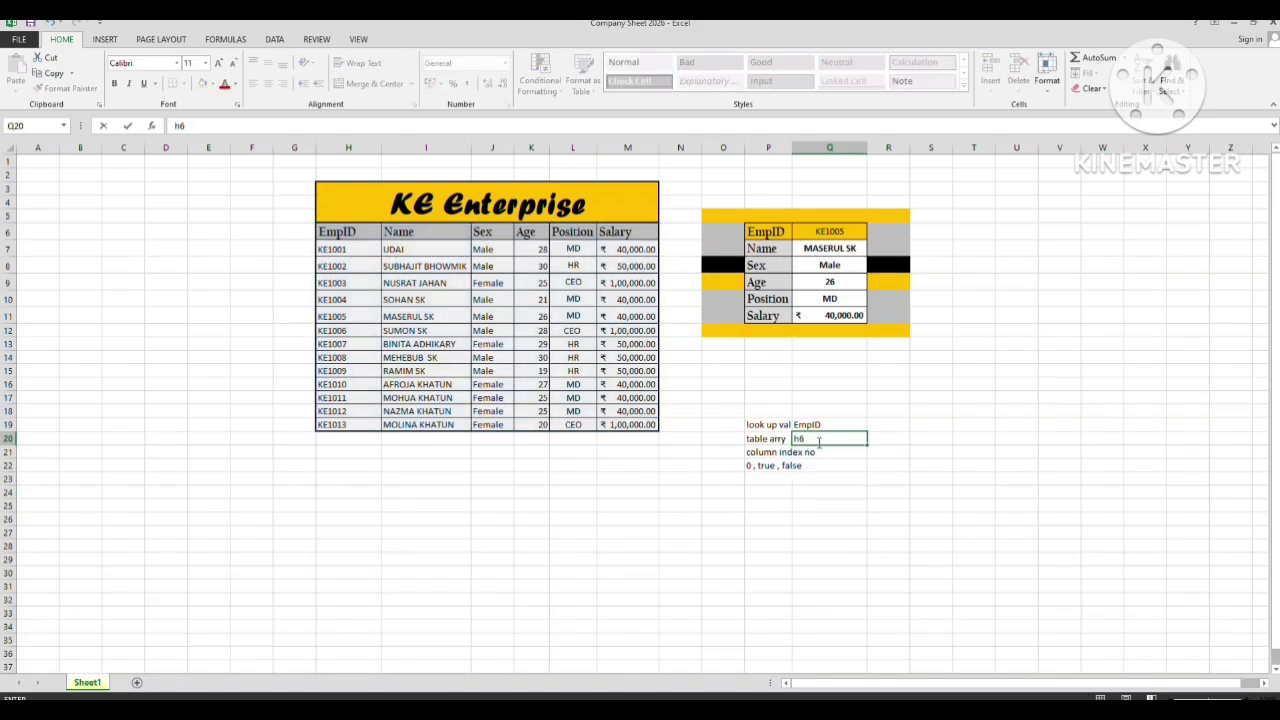
pyautogui.write(':m19')
pyautogui.press('Return')
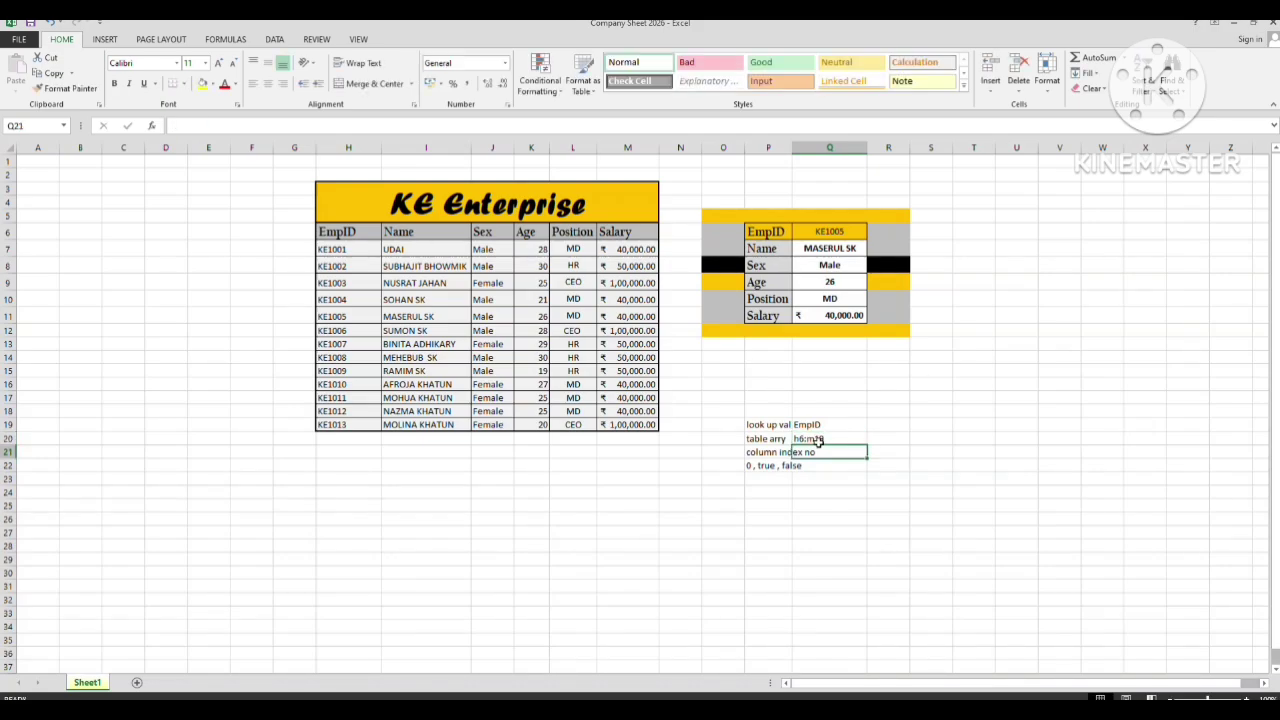
# Enter "2,4,6" in Q21 beside the "column index no" note.
pyautogui.write('1')
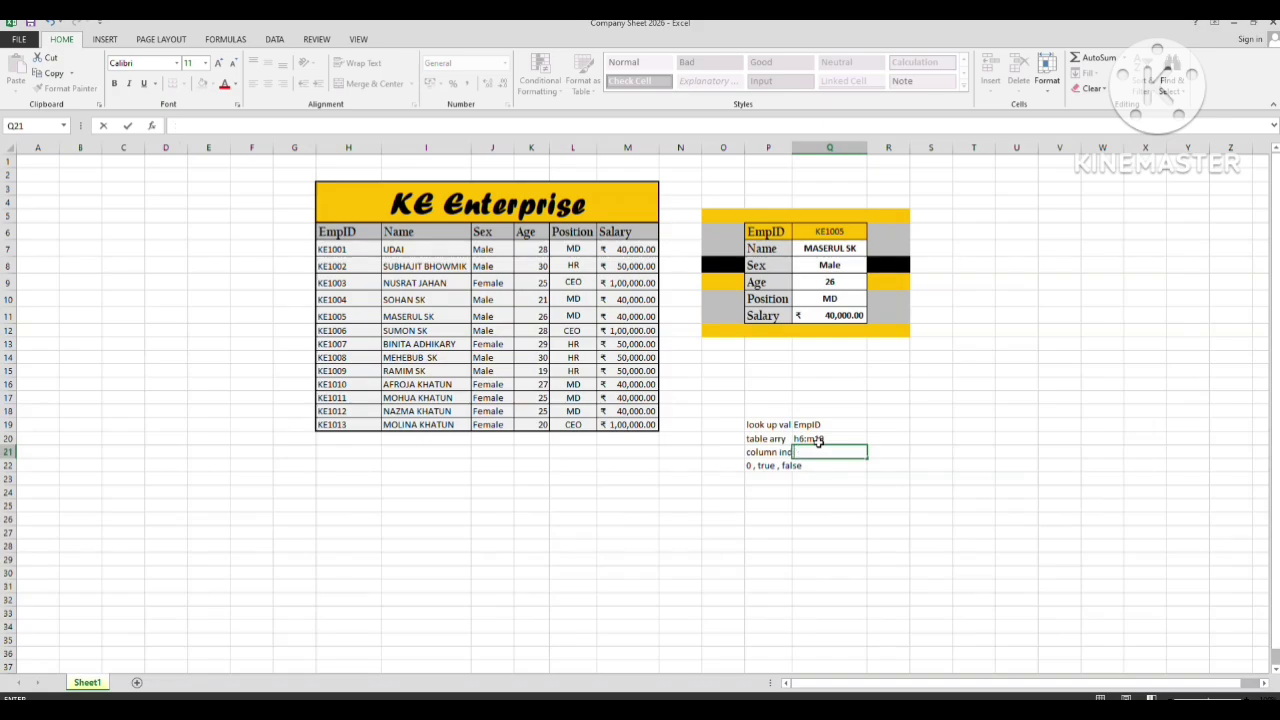
pyautogui.press('Return')
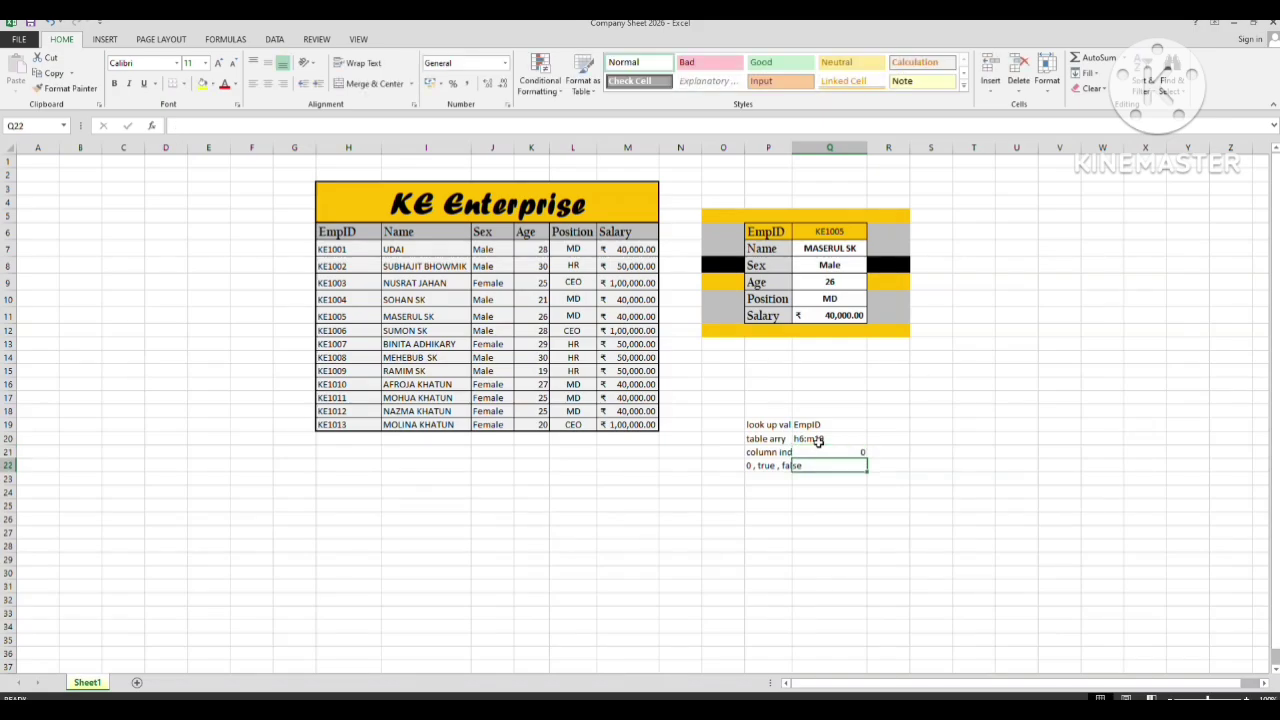
pyautogui.click(822, 453)
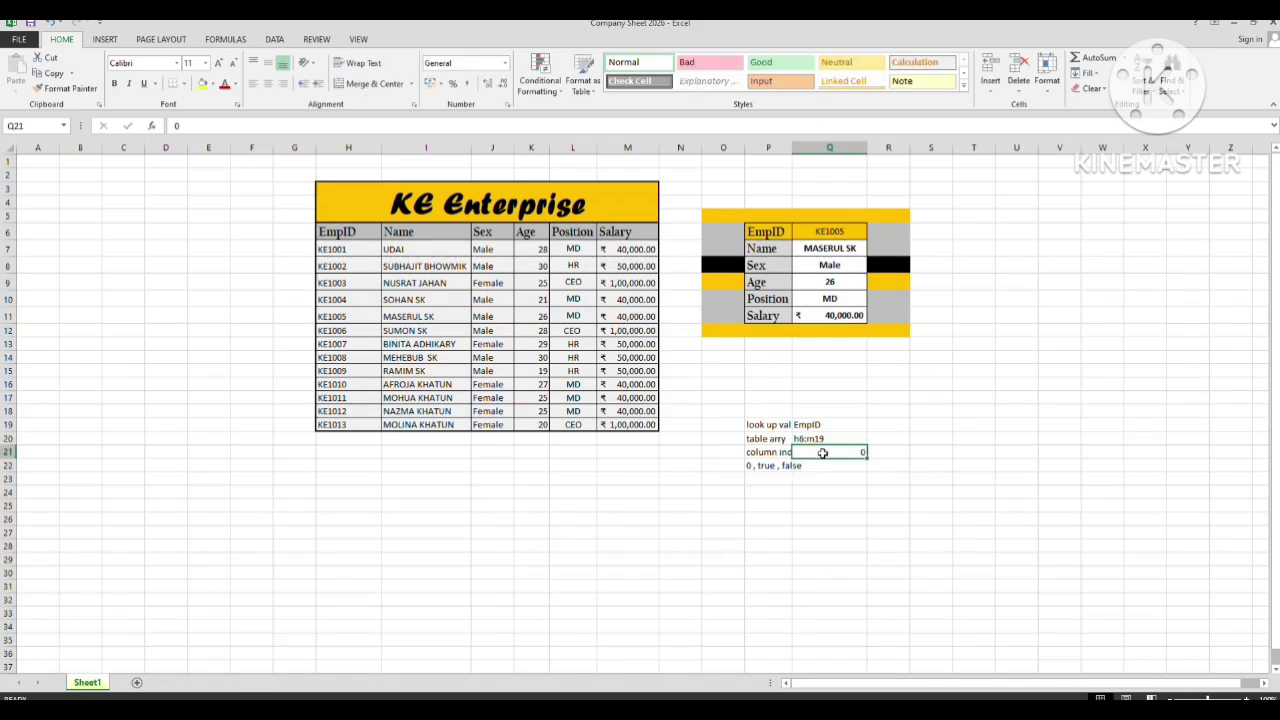
pyautogui.write('23')
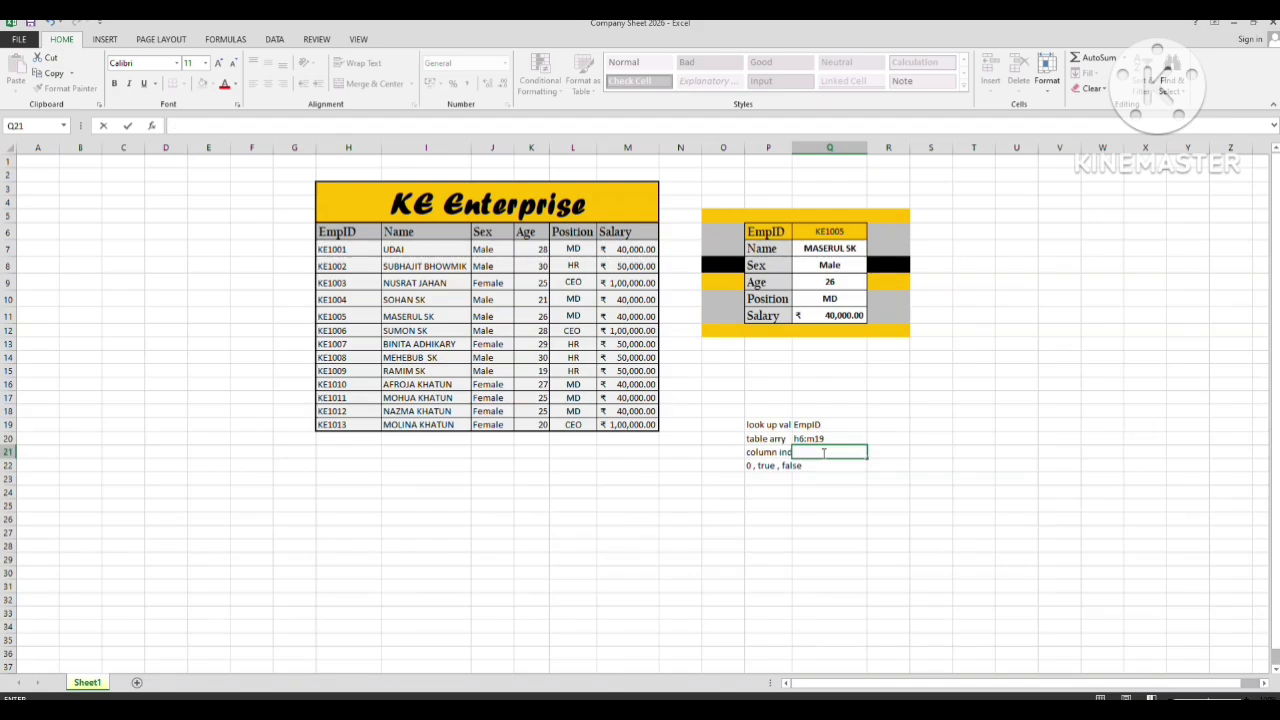
pyautogui.write('4,6')
pyautogui.press('Return')
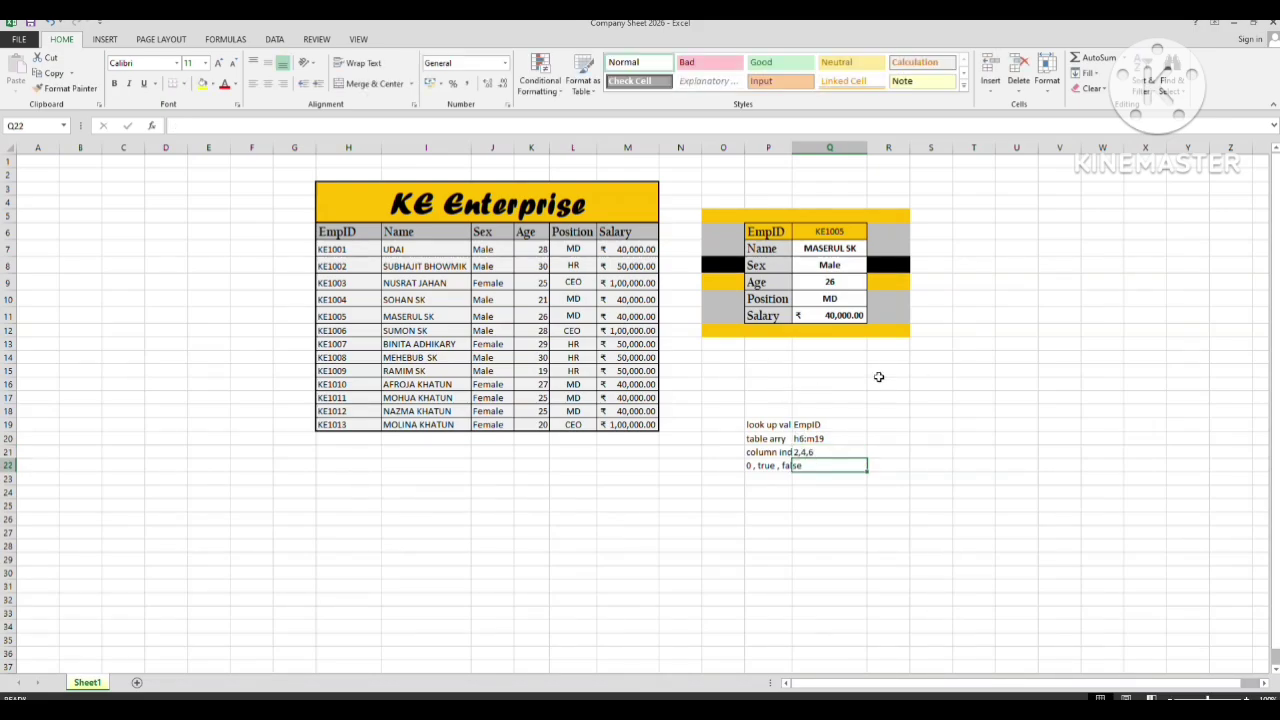
# Add the note "Enter" in P23, below the "0 , true , false" note.
pyautogui.click(783, 488)
pyautogui.click(755, 425)
pyautogui.moveTo(755, 426); pyautogui.dragTo(782, 465)
pyautogui.click(886, 478)
pyautogui.click(778, 481)
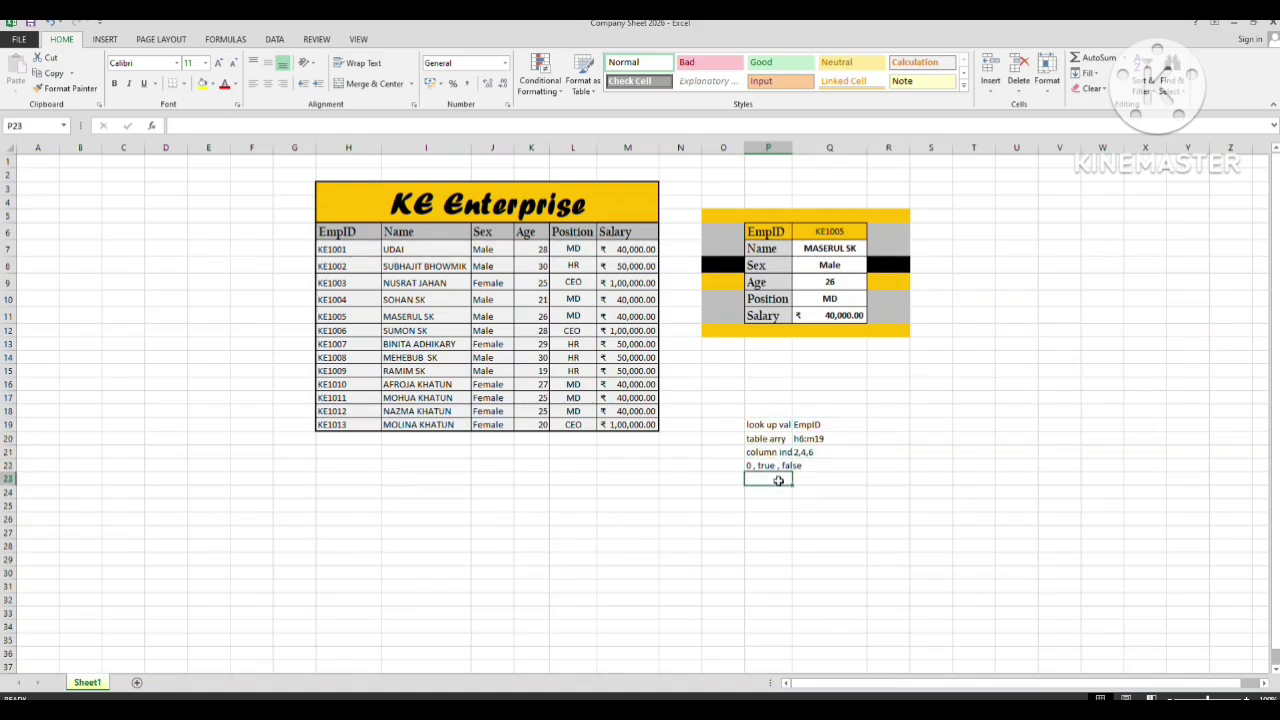
pyautogui.write('Enter')
pyautogui.press('Return')
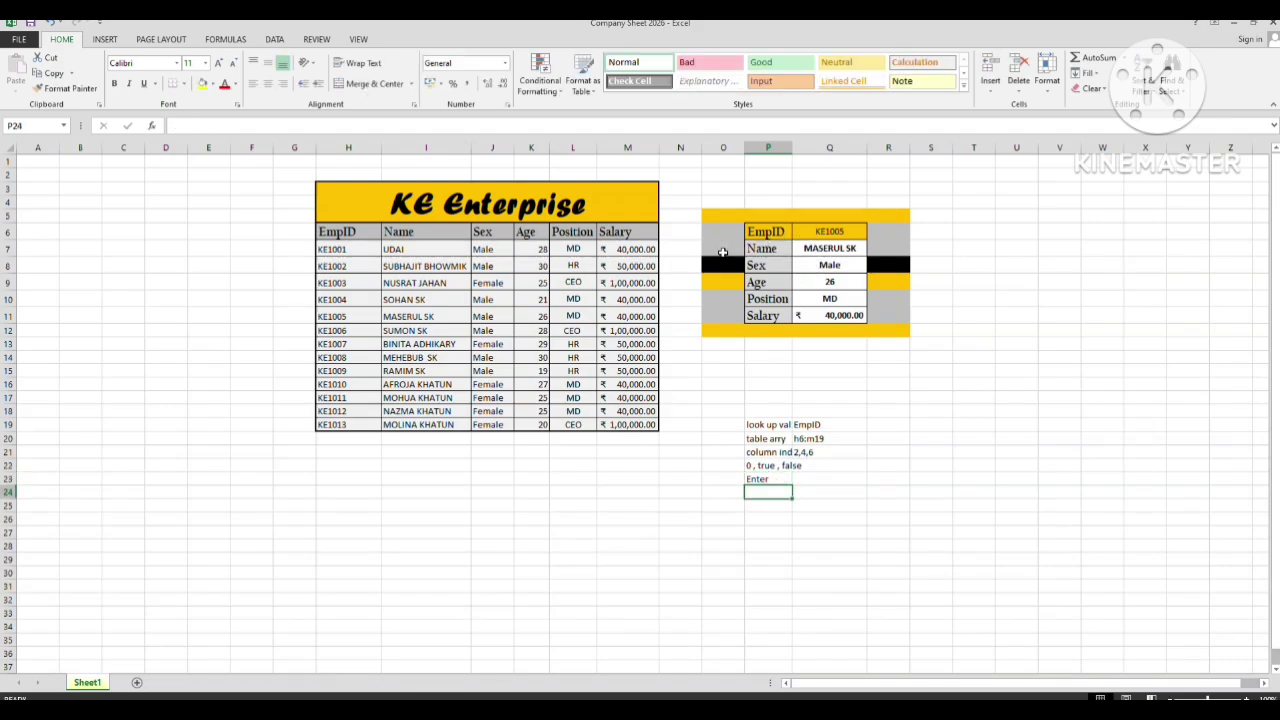
# Add the heading "Vlookup" above the argument notes, merged and centred across P18:Q18.
pyautogui.moveTo(765, 425); pyautogui.dragTo(806, 480)
pyautogui.click(820, 410)
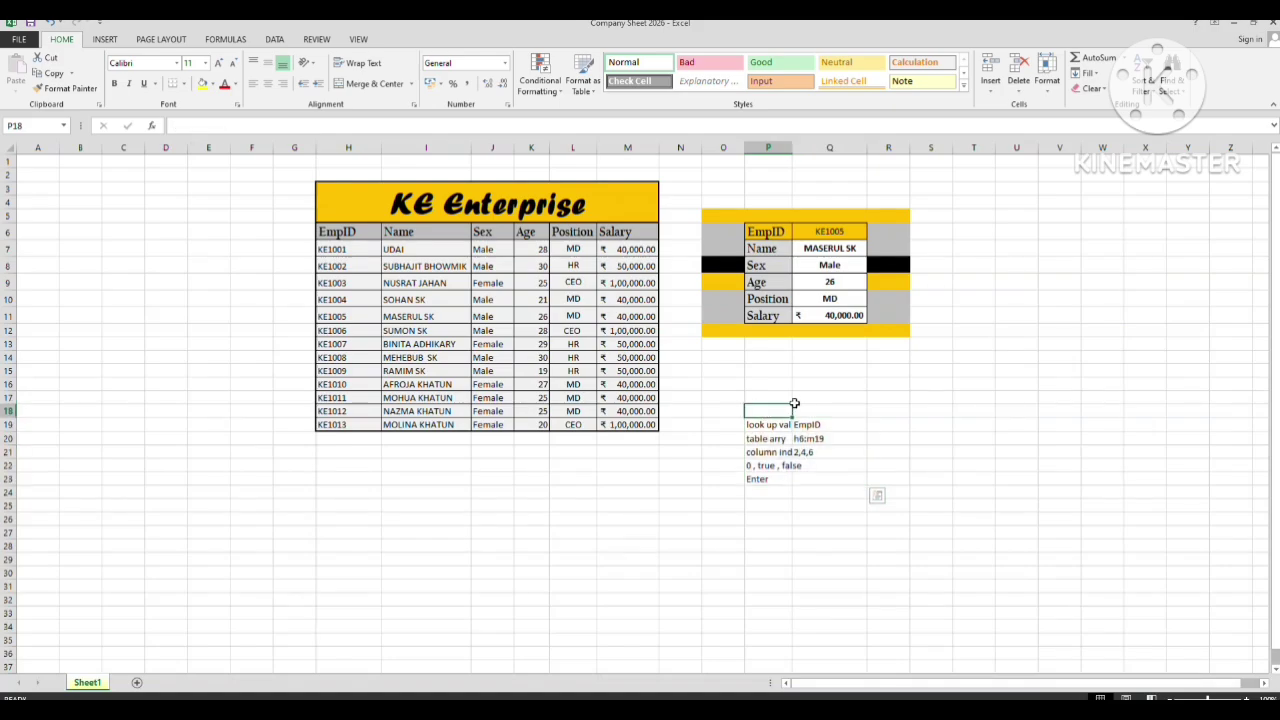
pyautogui.moveTo(780, 415); pyautogui.dragTo(826, 420)
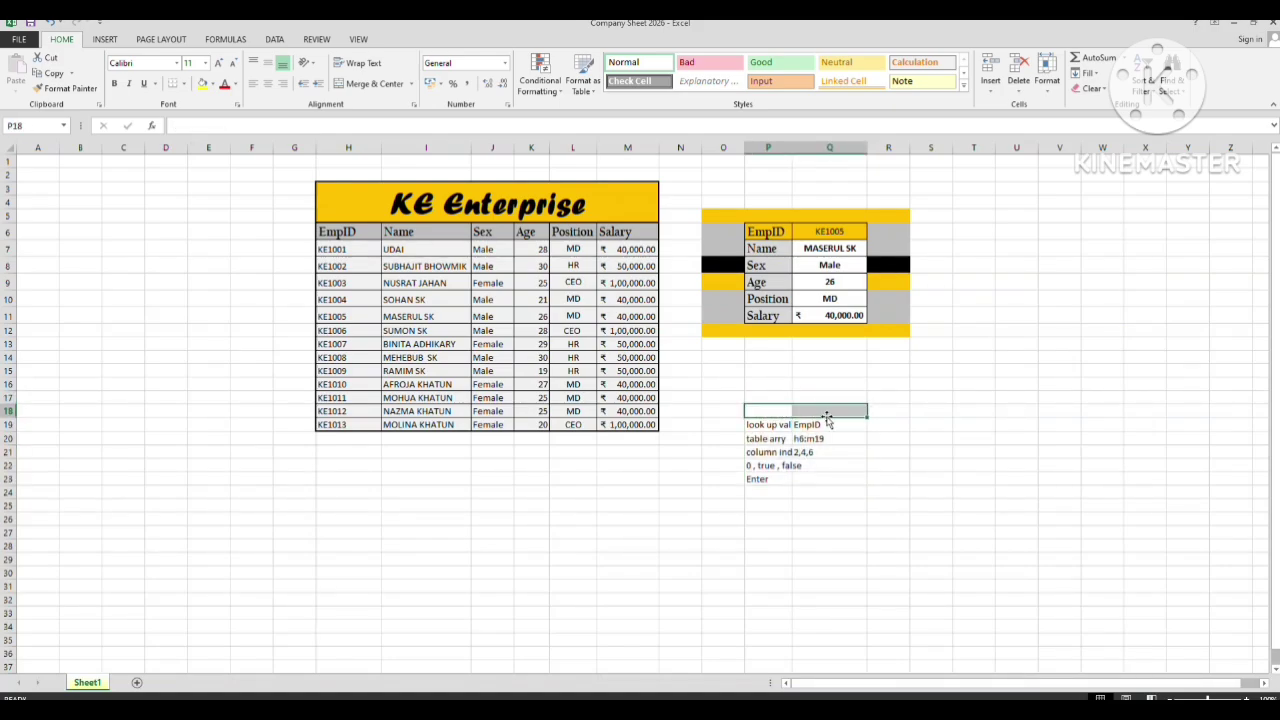
pyautogui.write('Vlookup')
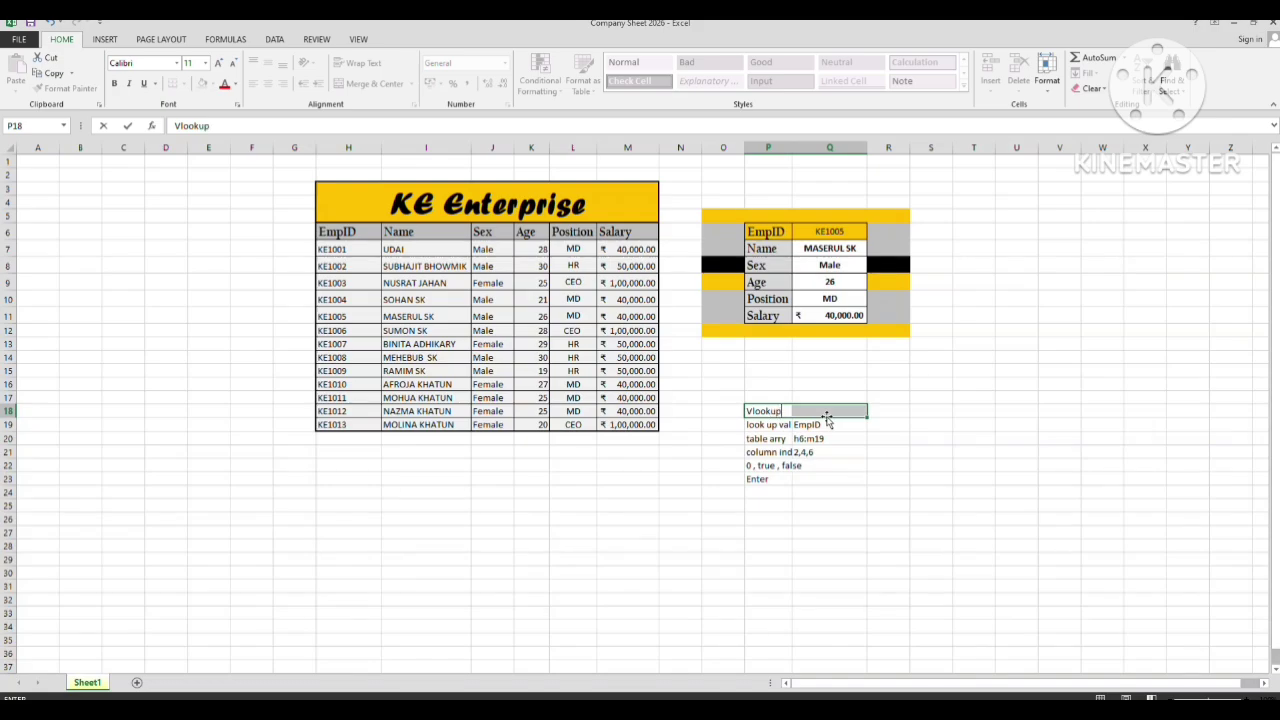
pyautogui.press('Return')
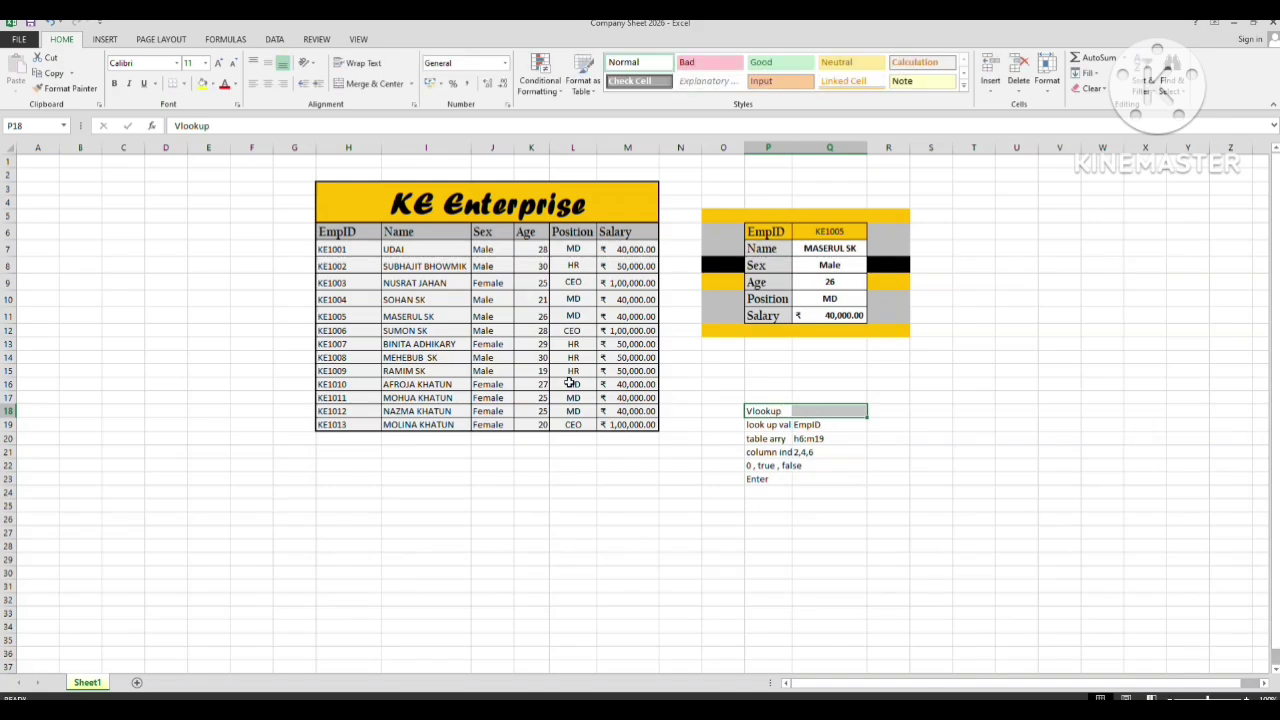
pyautogui.click(366, 86)
pyautogui.click(888, 513)
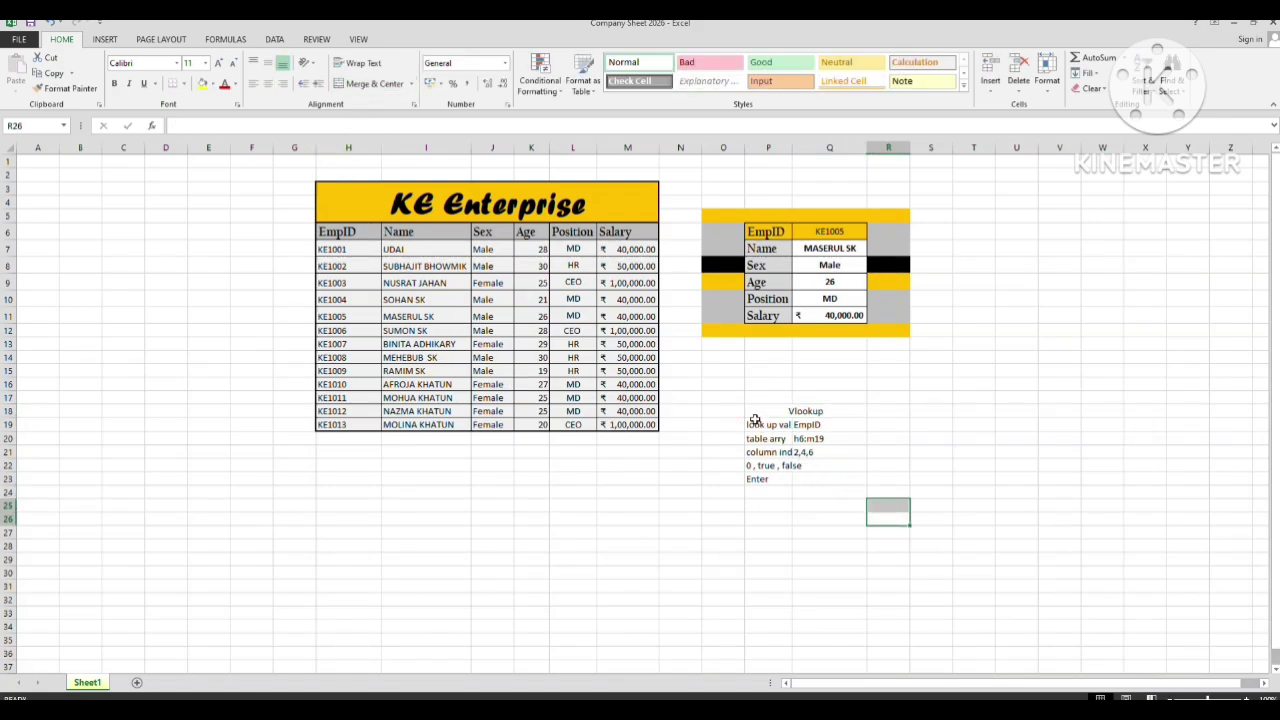
# Review the VLOOKUP notes in P18:Q23 one by one, from the lookup value to the final "Enter" note.
pyautogui.moveTo(750, 427); pyautogui.dragTo(846, 480)
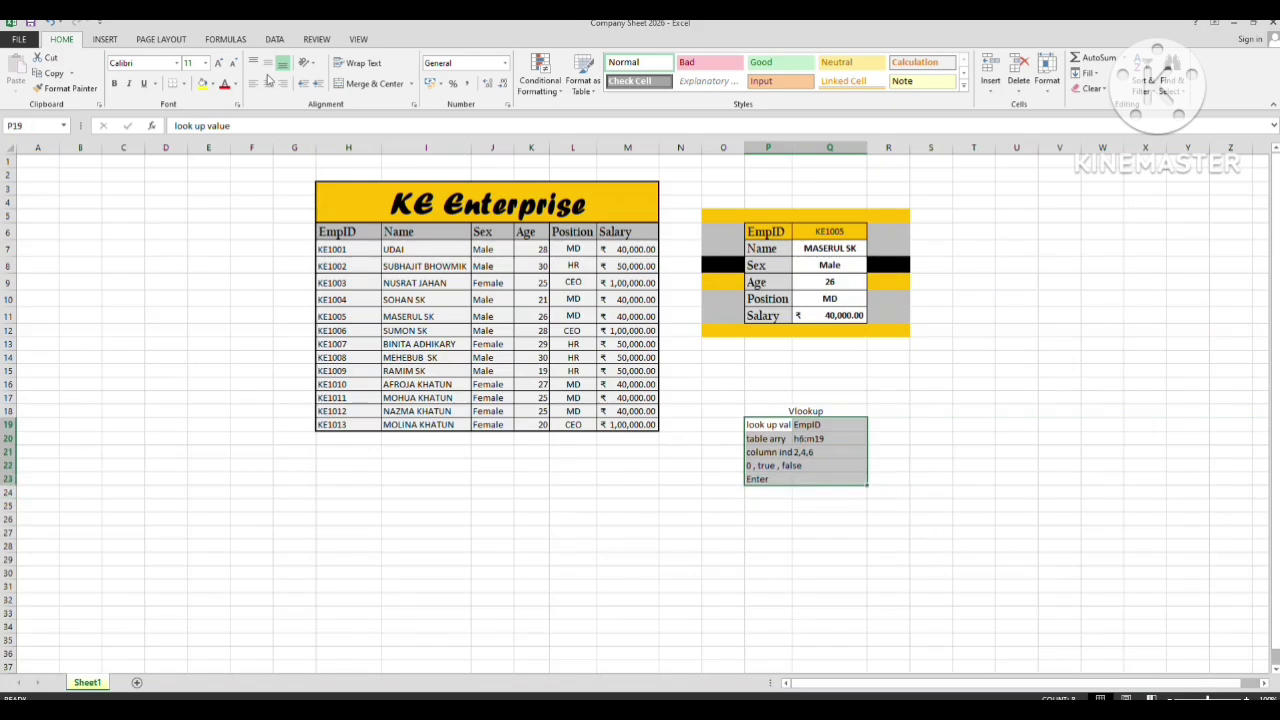
pyautogui.click(1057, 546)
pyautogui.click(768, 426)
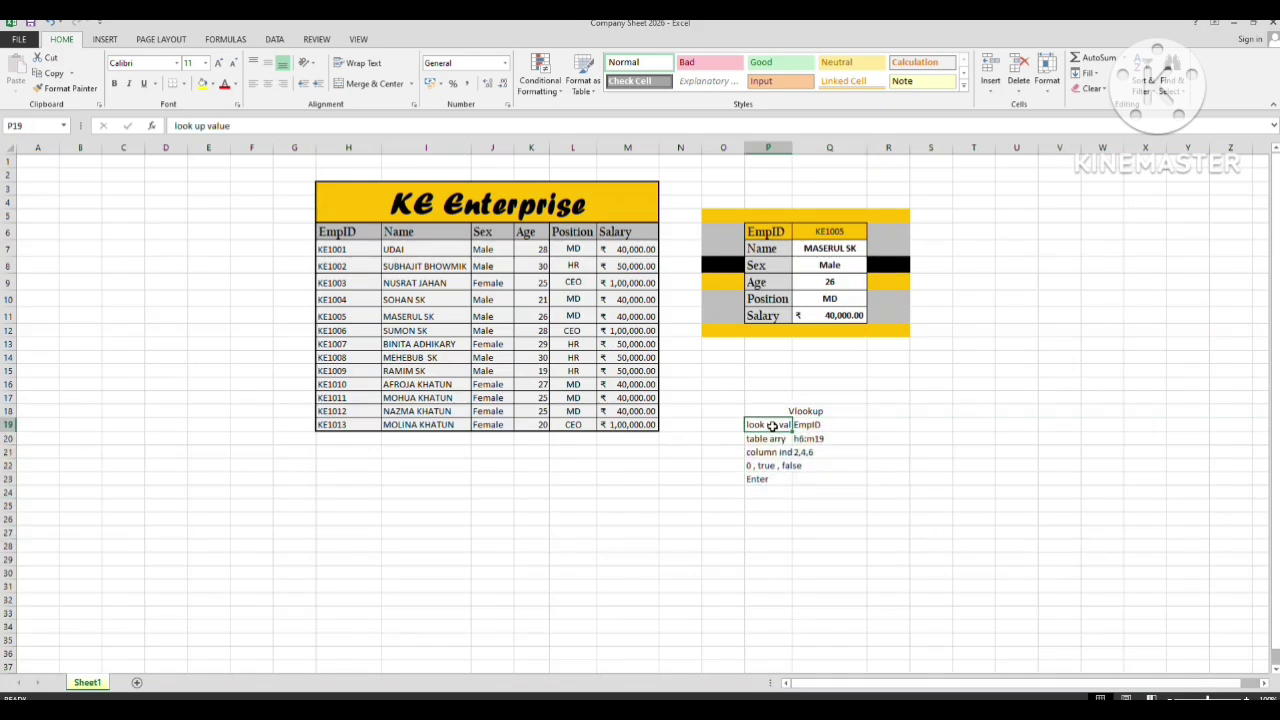
pyautogui.click(810, 426)
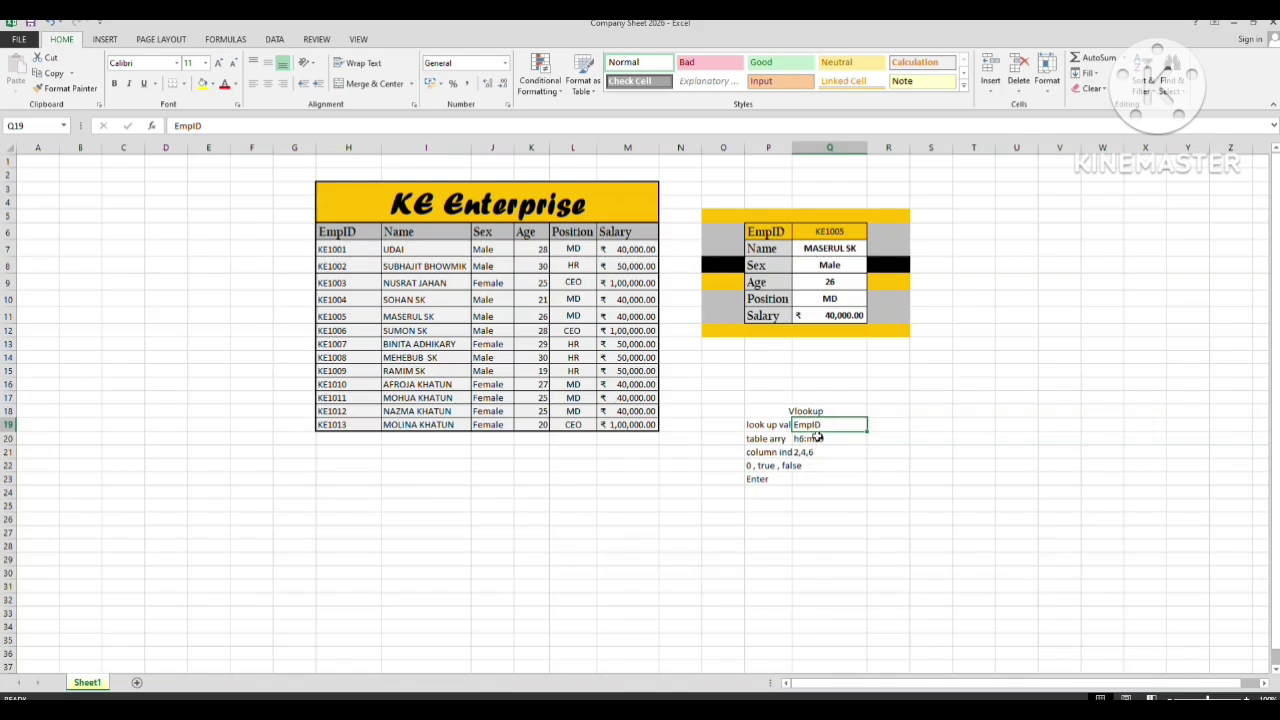
pyautogui.click(818, 438)
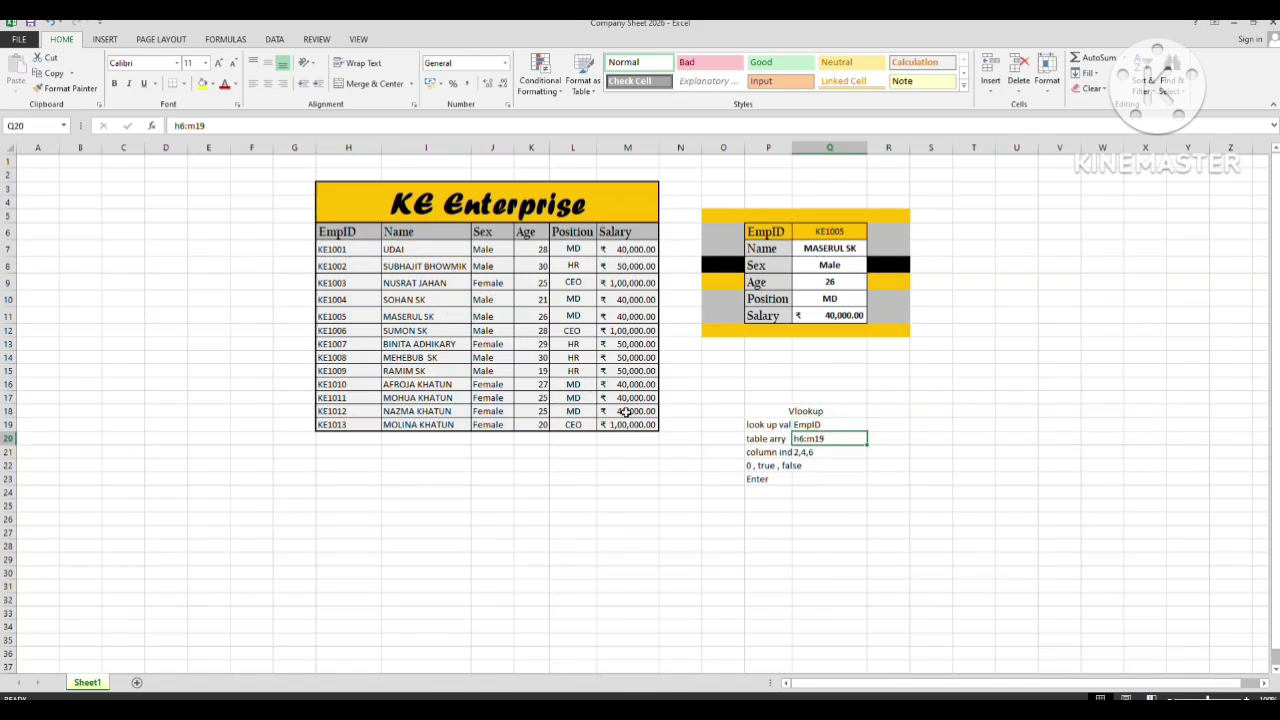
pyautogui.click(777, 454)
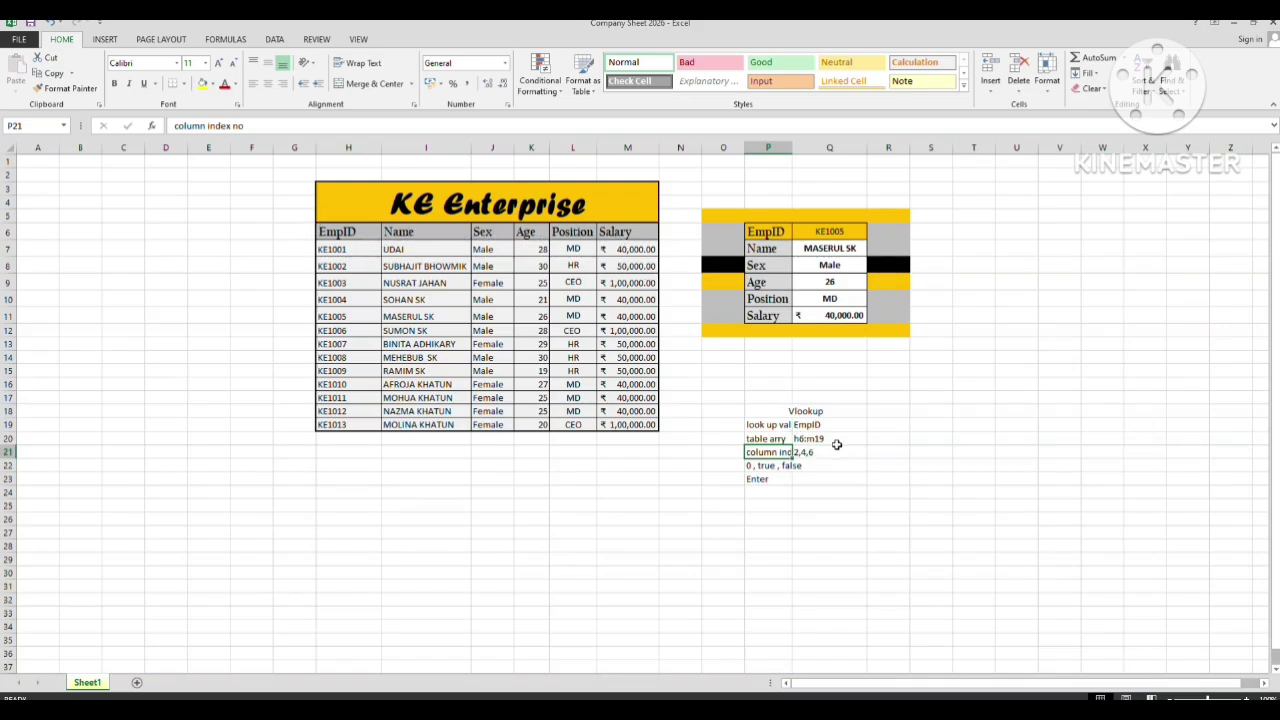
pyautogui.click(750, 465)
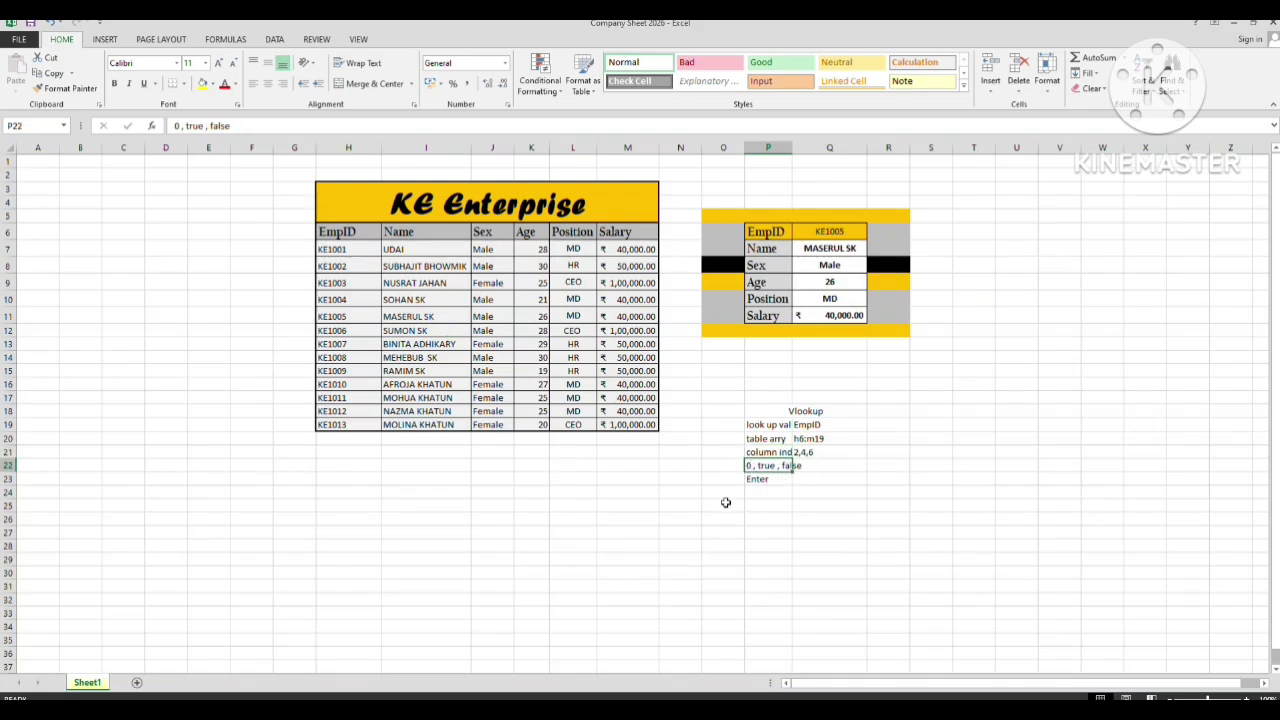
pyautogui.click(760, 479)
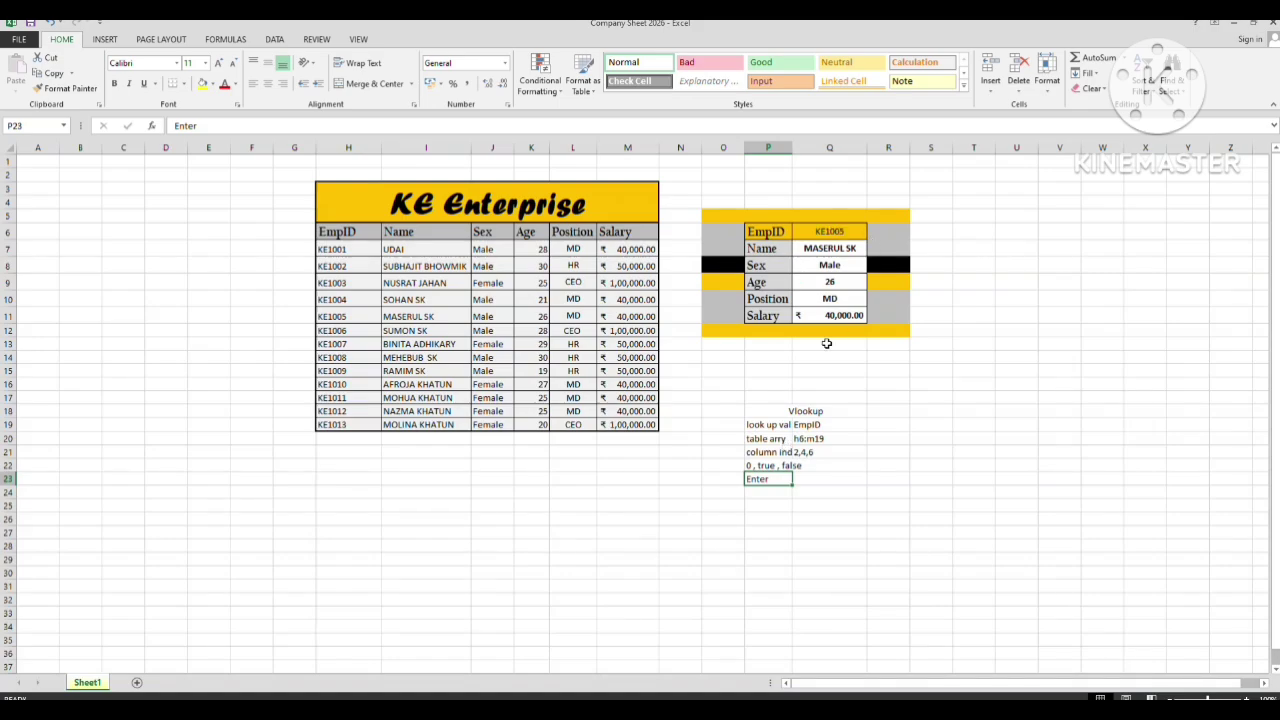
pyautogui.moveTo(714, 381); pyautogui.dragTo(874, 512)
pyautogui.click(1006, 491)
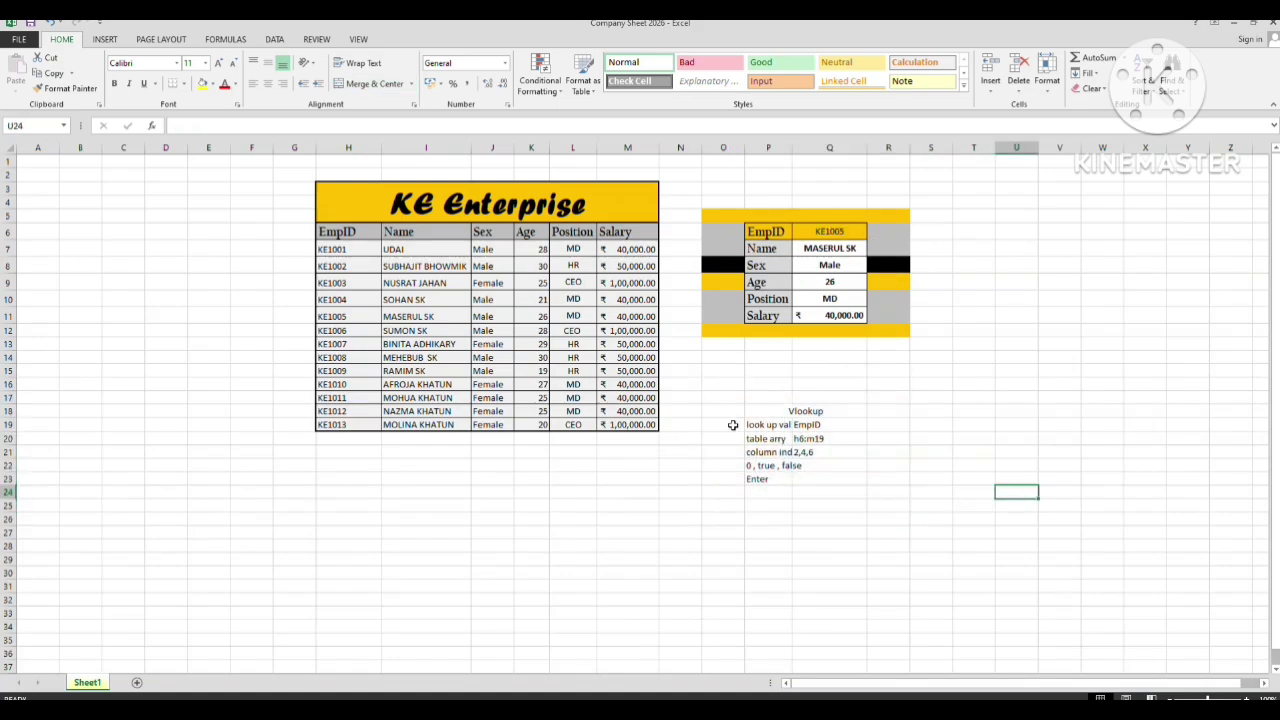